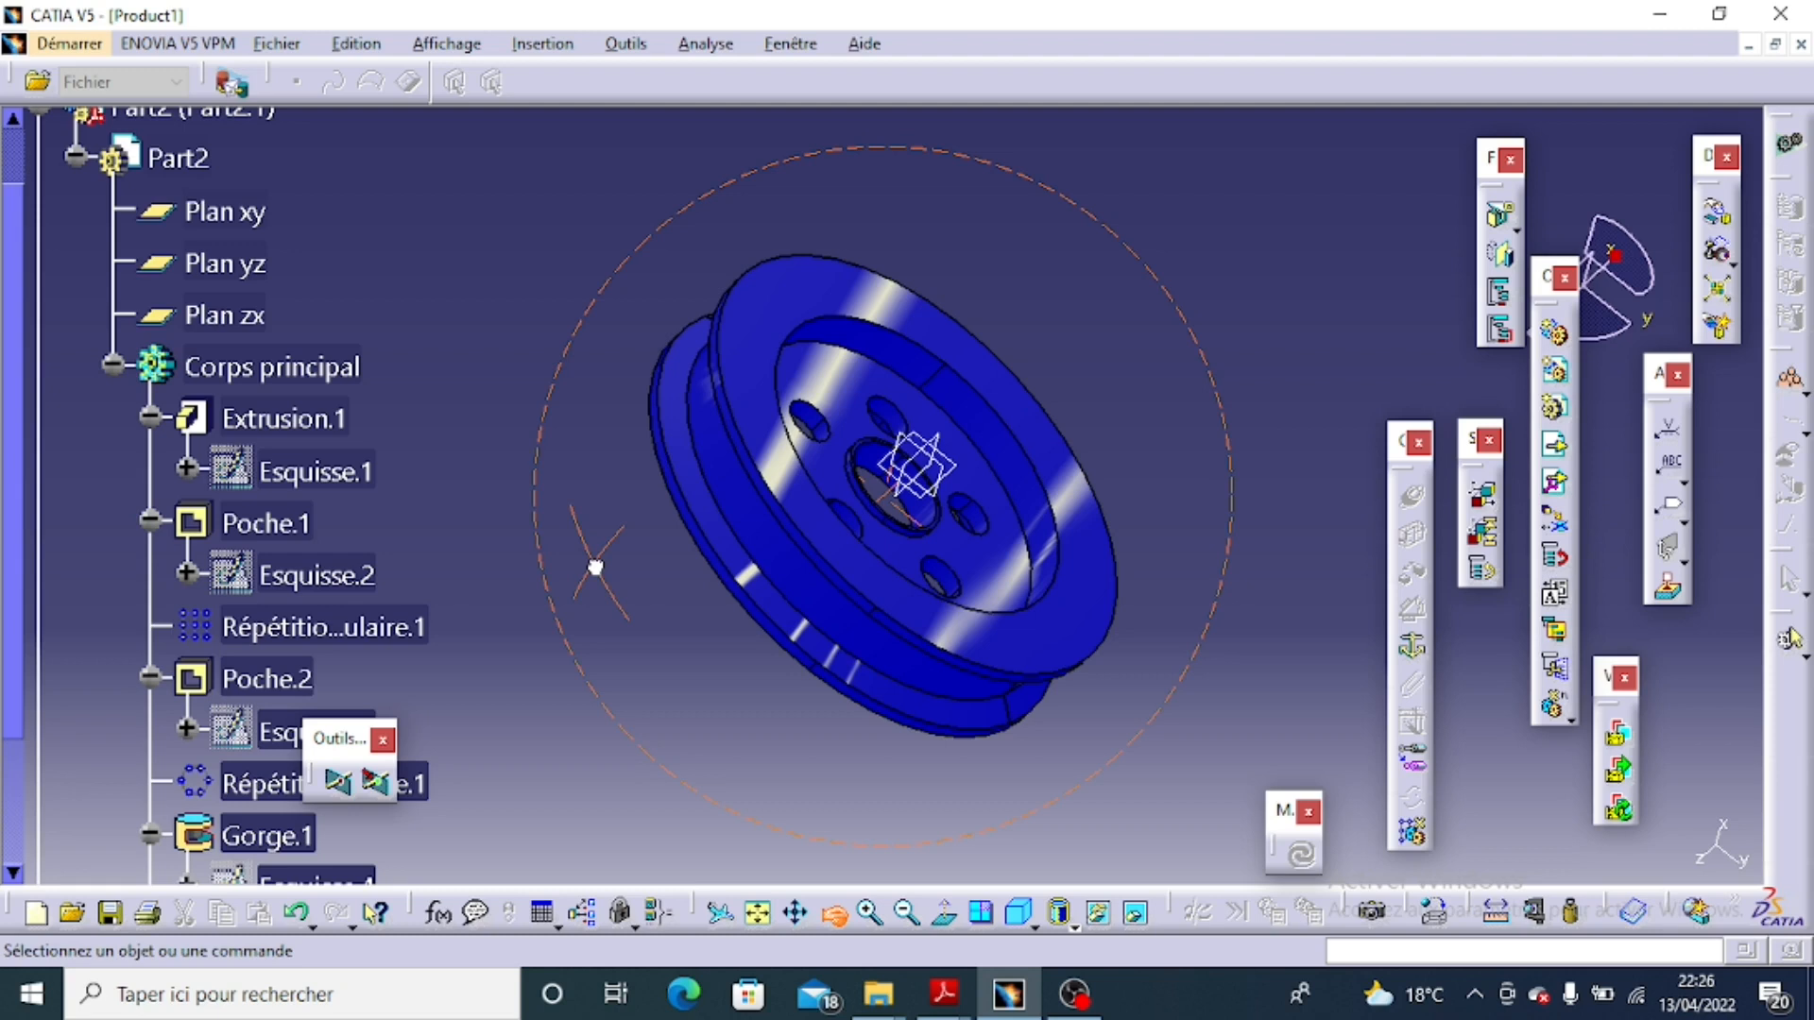
Consult the pulley drawing in Adobe Reader and create a new part named Part2 with hybrid design enabled in CATIA.
key("alt+Tab")
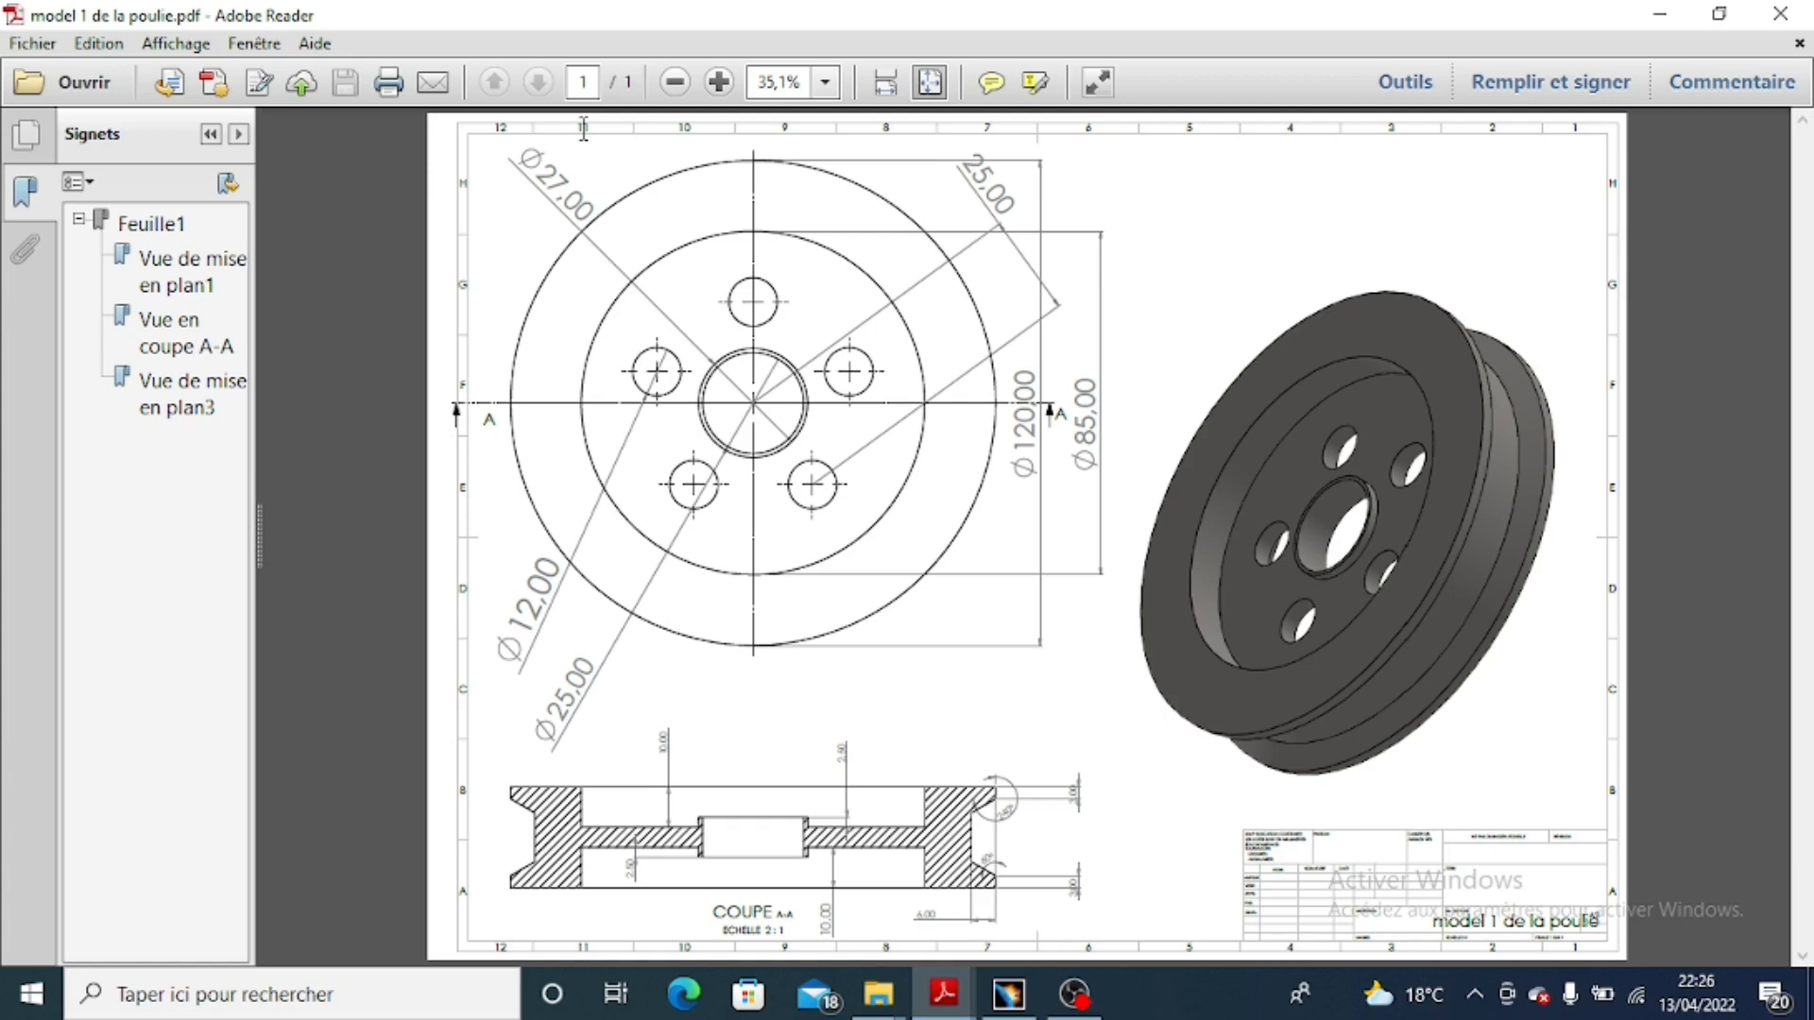
mouse_move(944, 994)
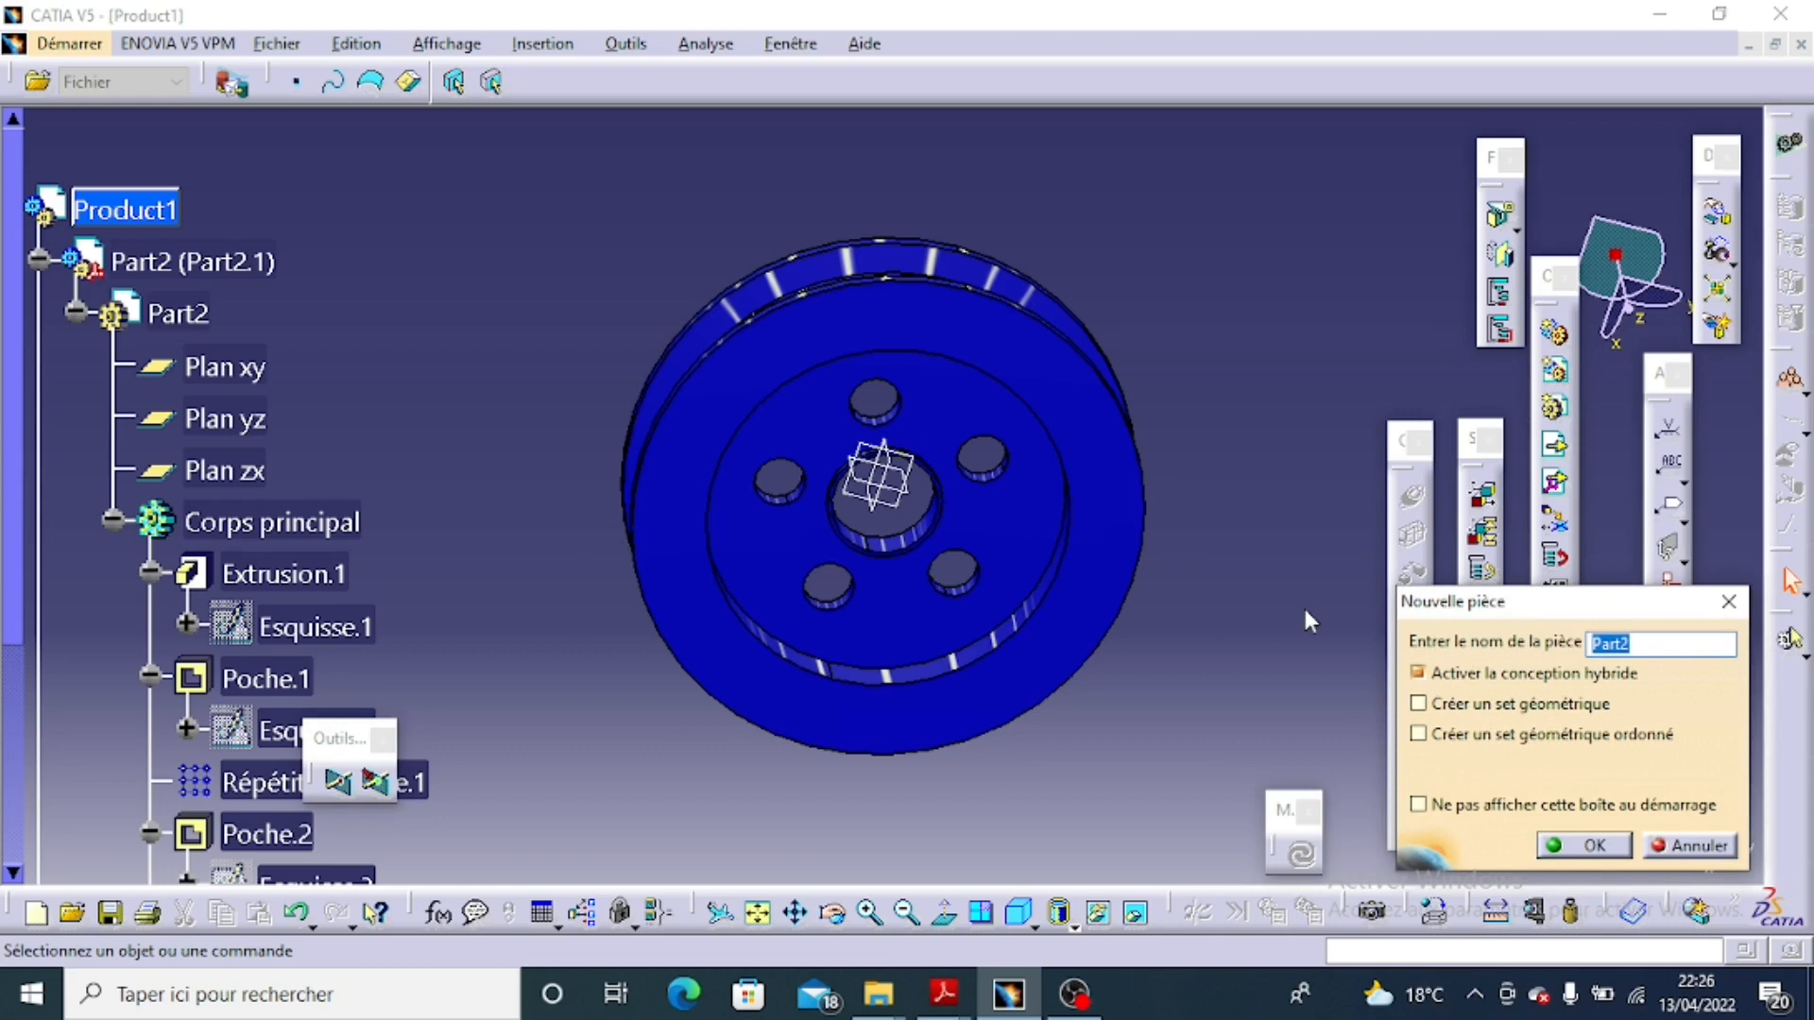
key("Return")
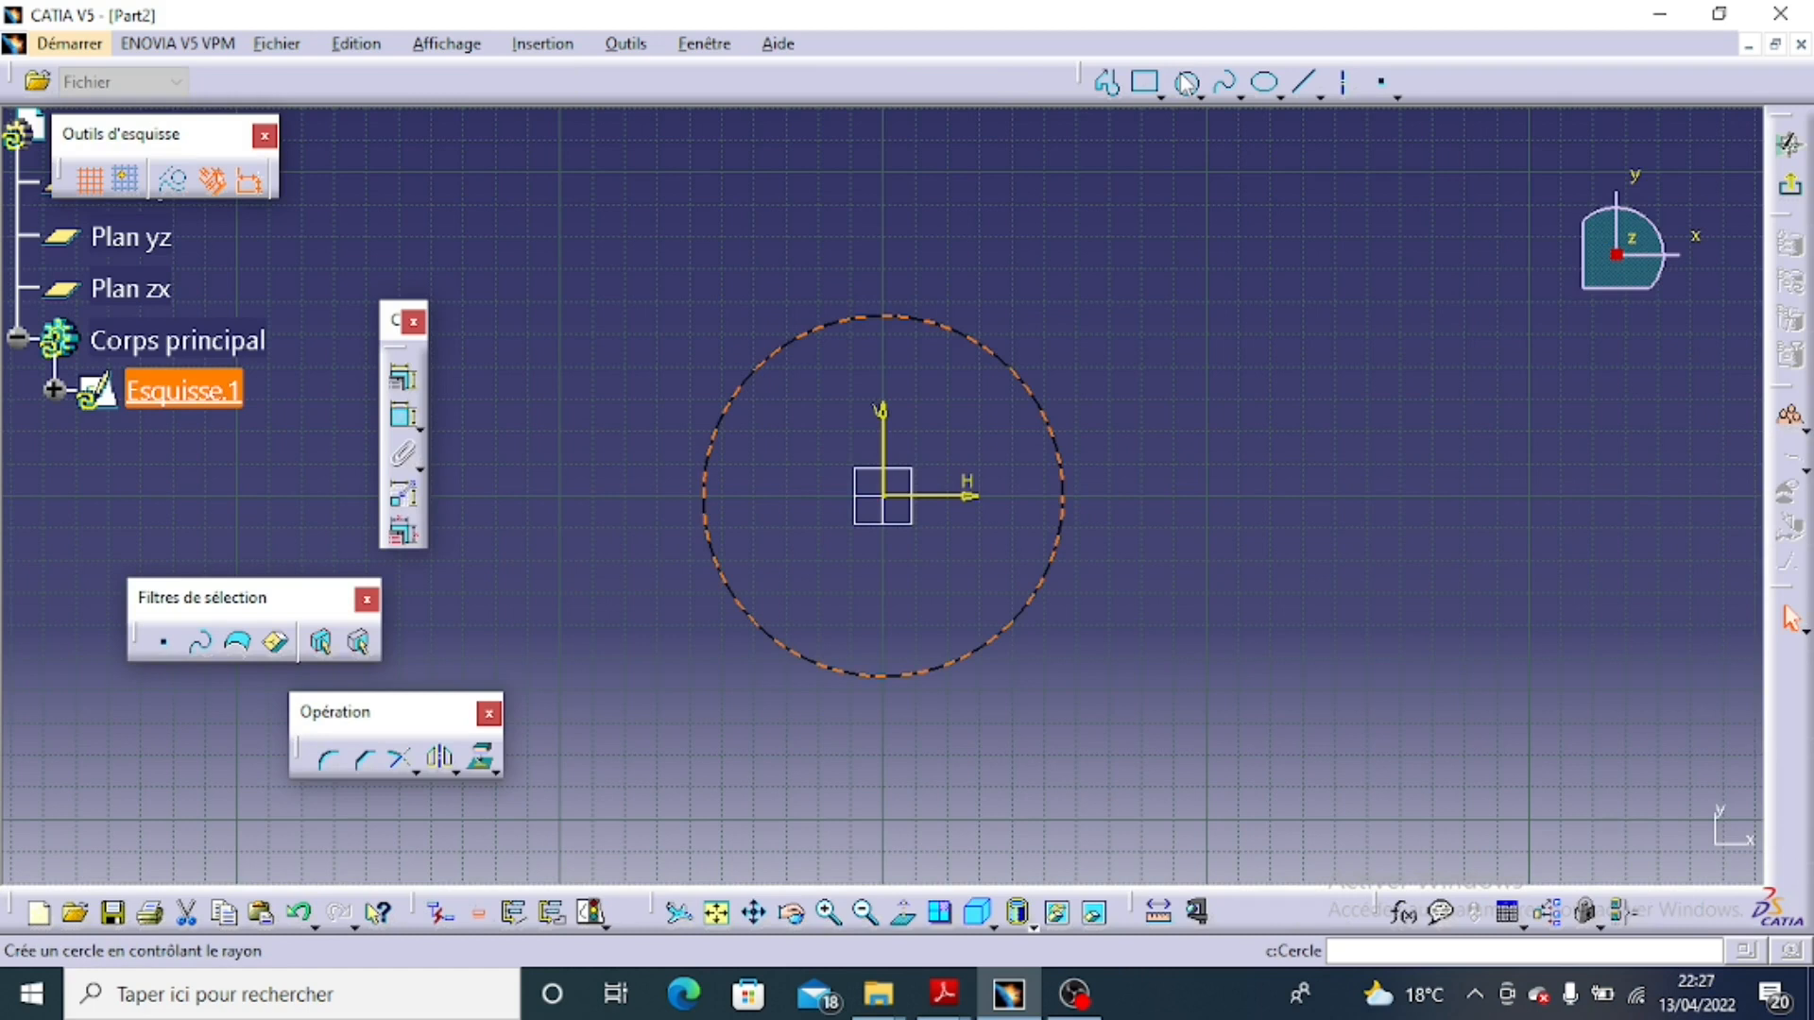
Draw a smaller circle concentric with the outer circle and set its diameter to 25 mm.
left_click(1184, 420)
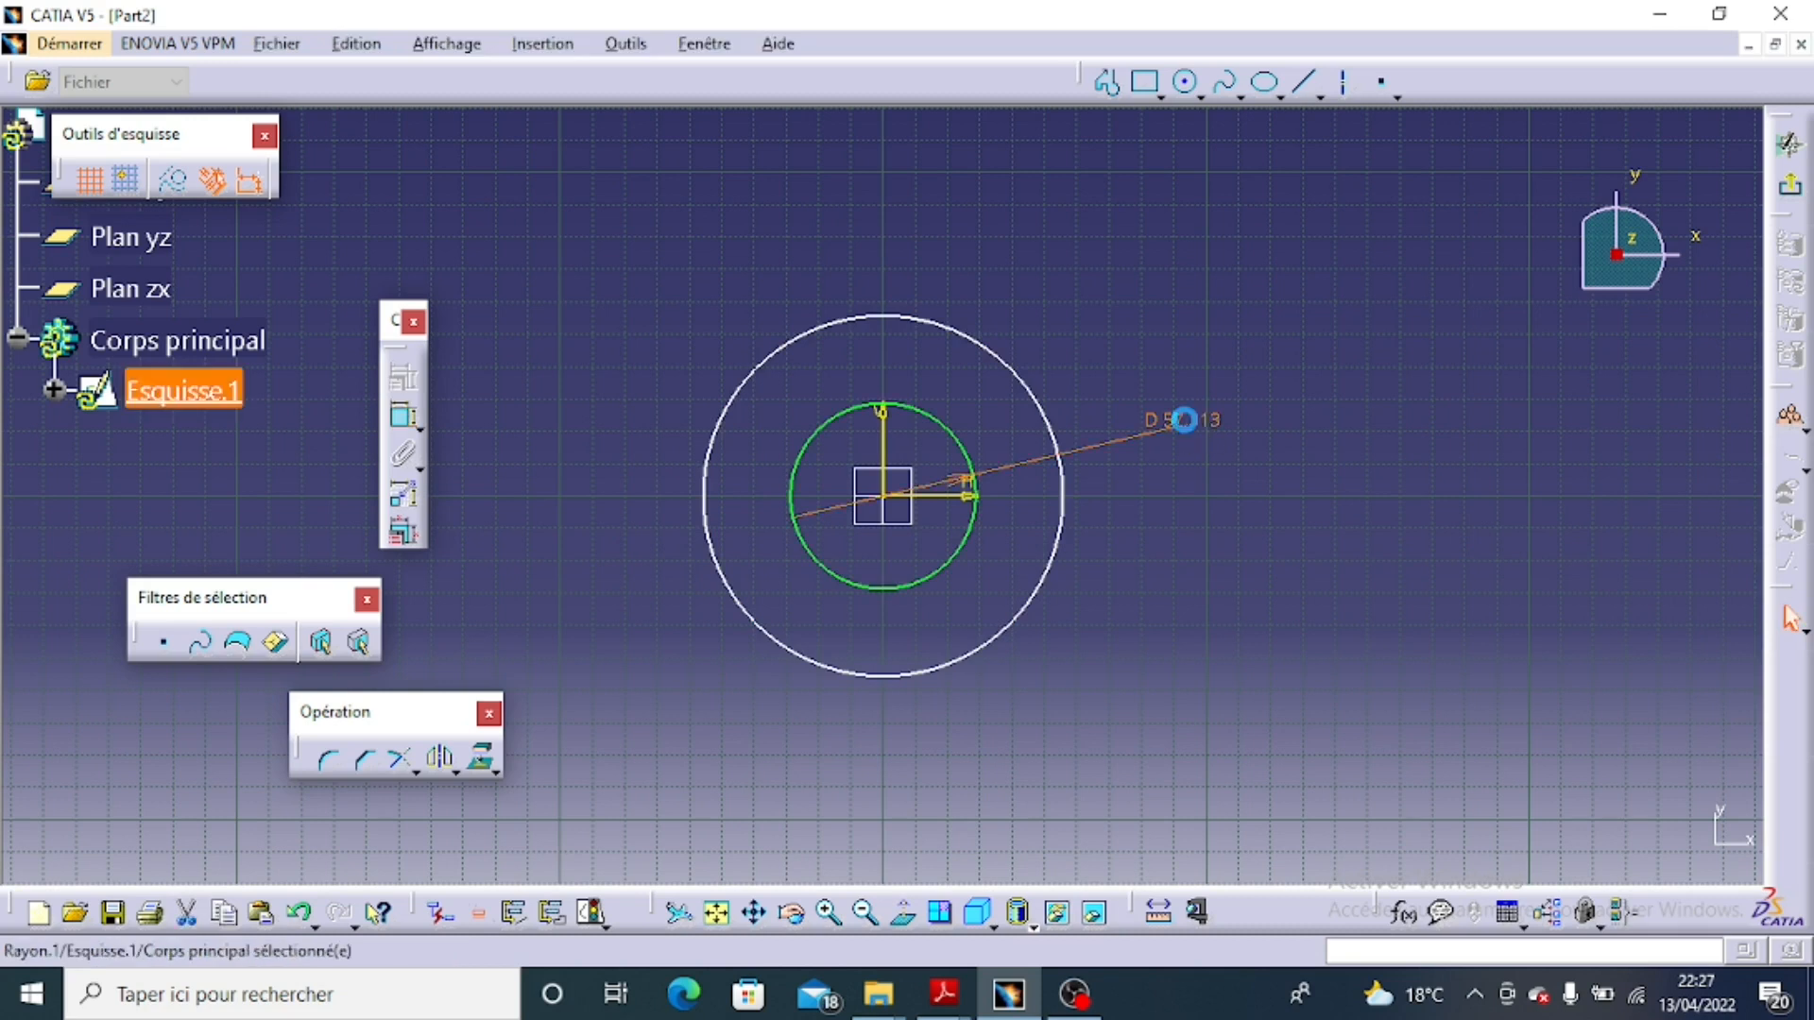
double_click(1184, 420)
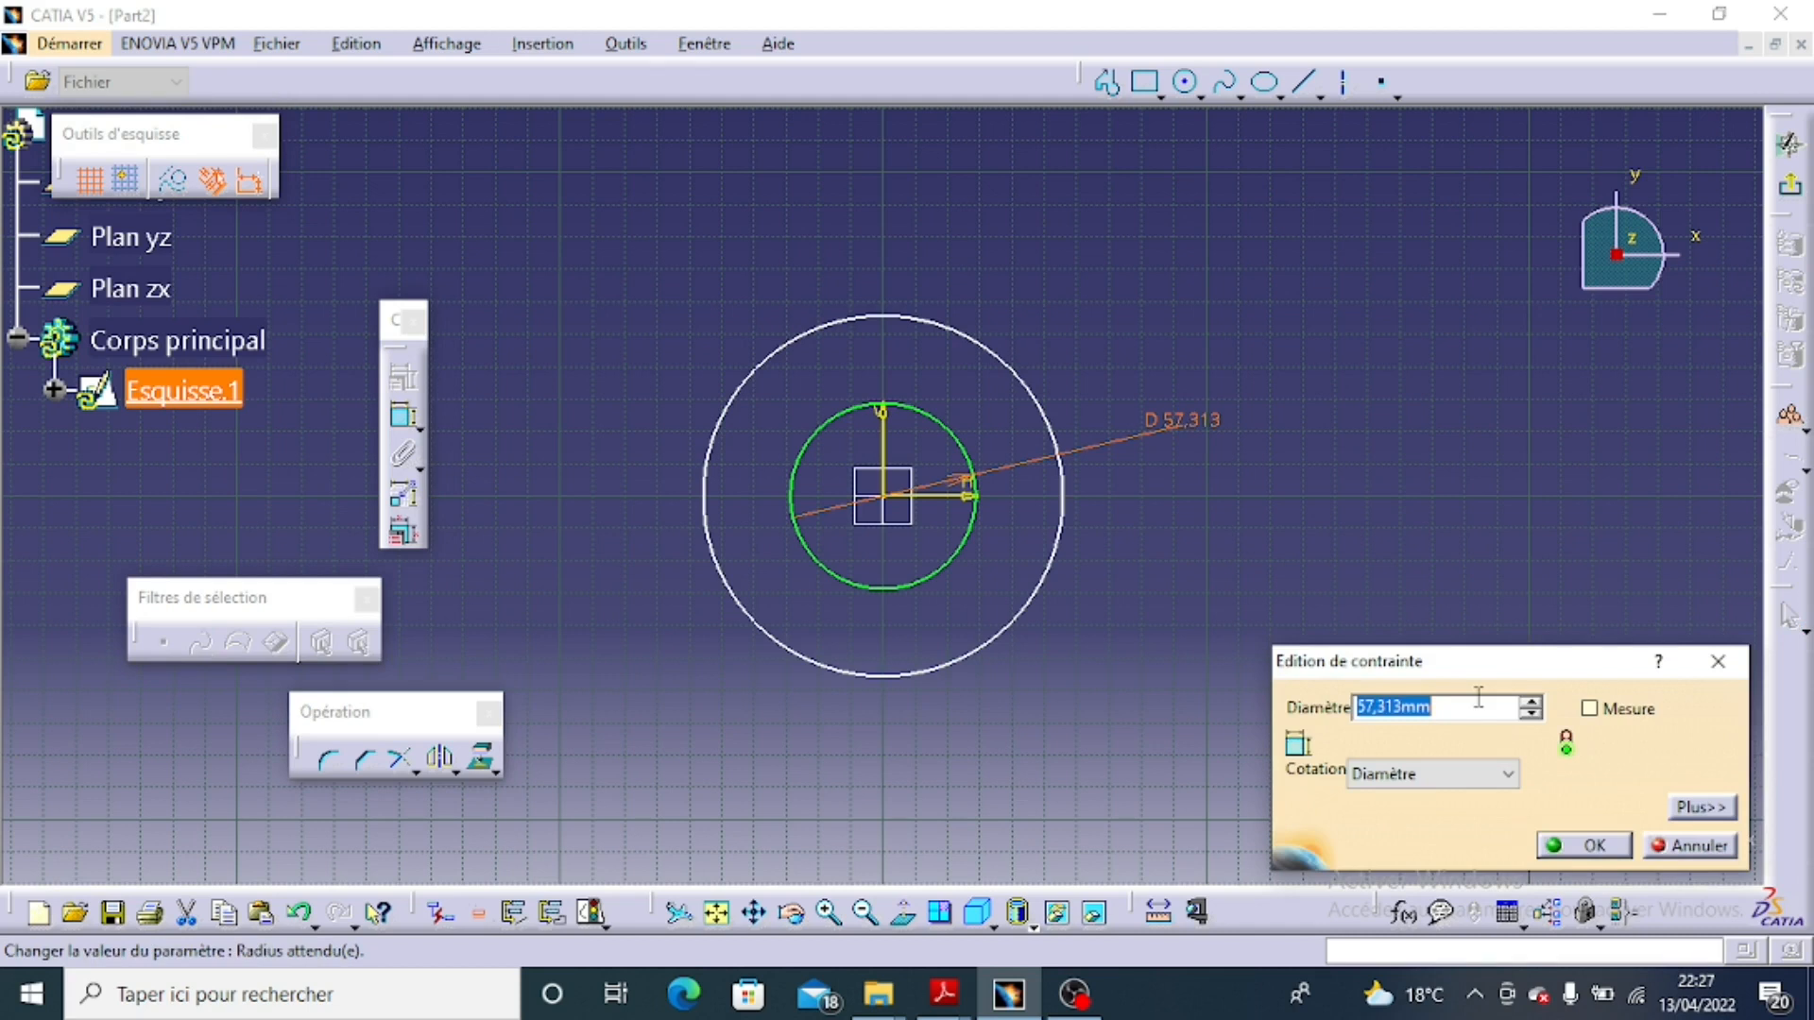
type("25")
key("Return")
Set the outer circle's diameter to 120 mm and extrude the ring profile into a disc.
left_click(1063, 529)
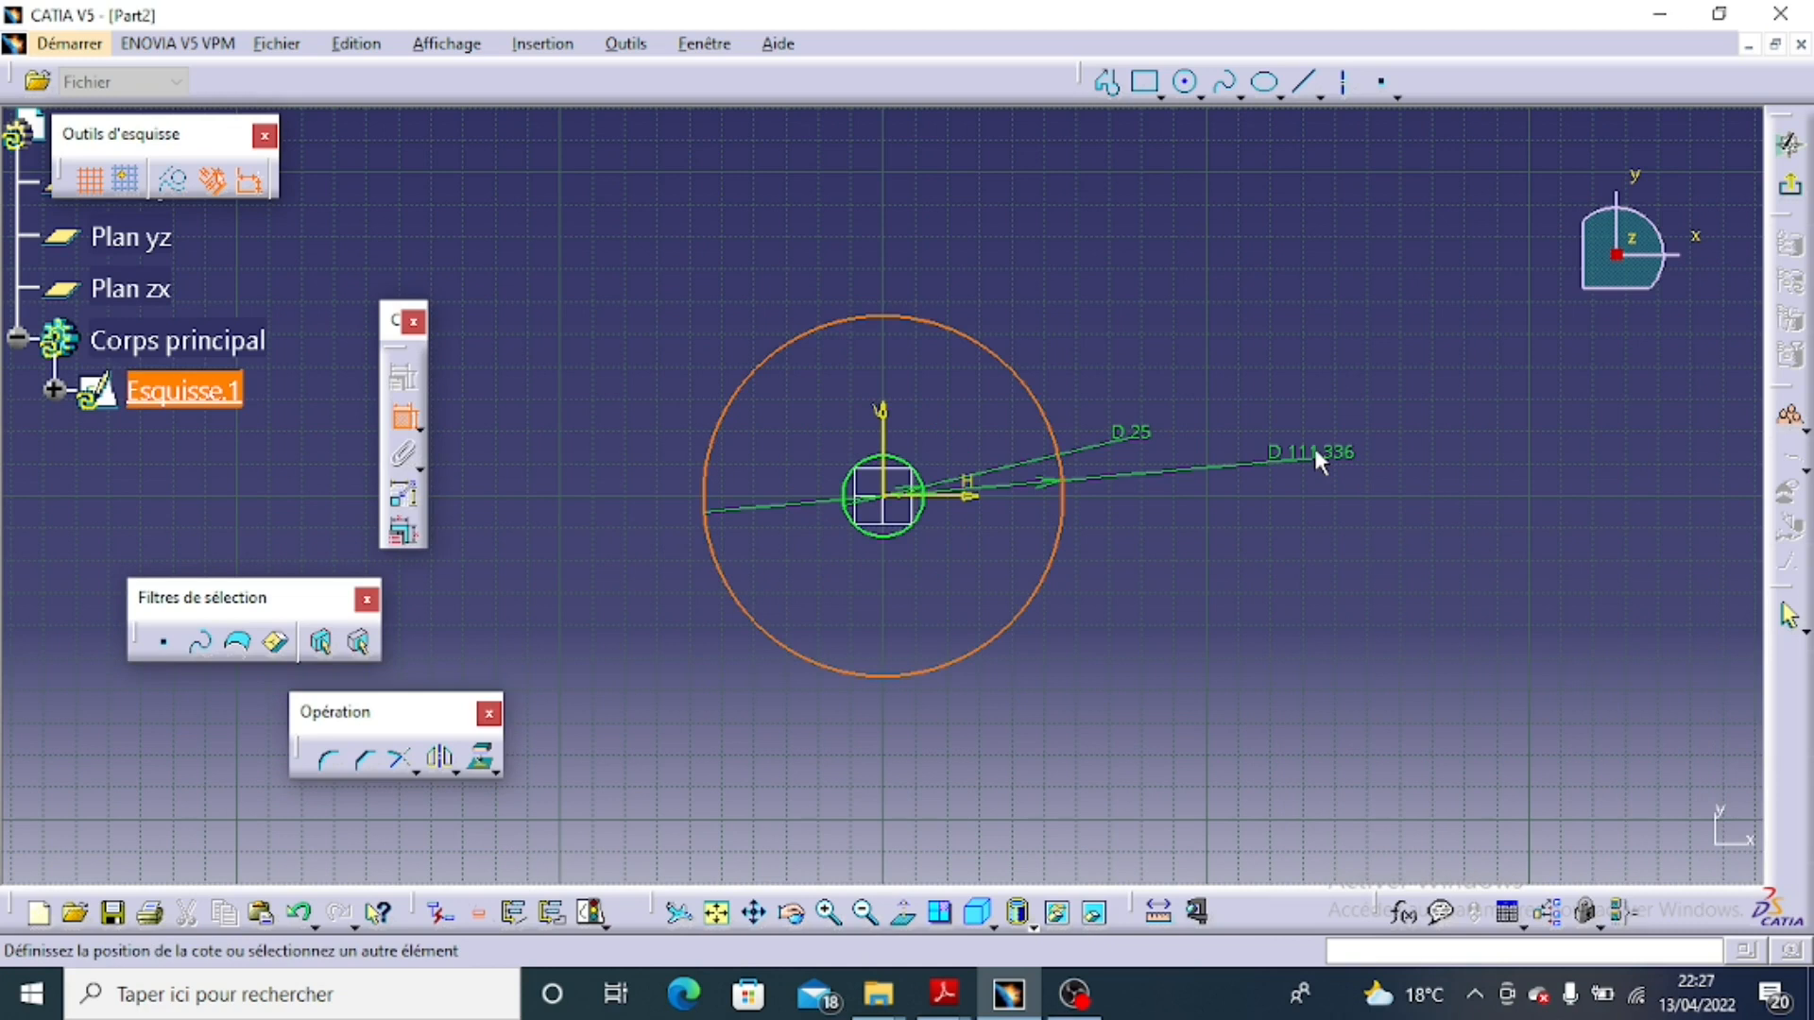
double_click(1317, 456)
mouse_move(944, 994)
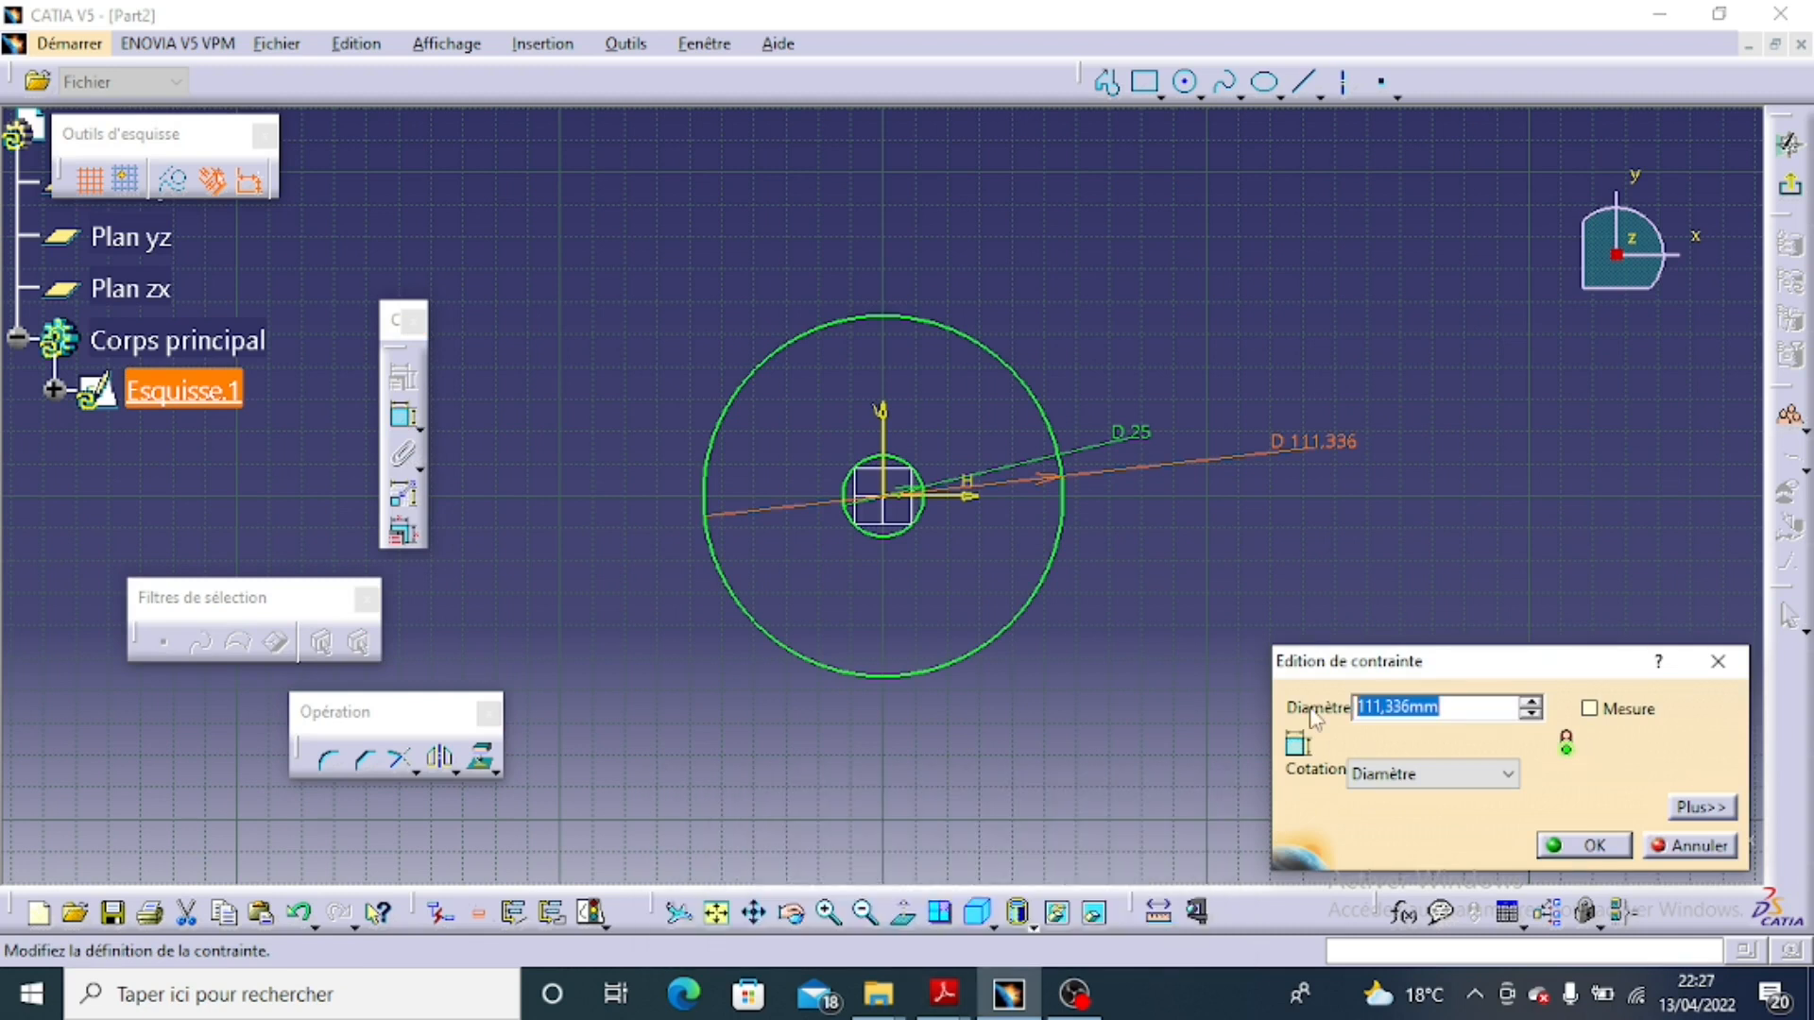
key("BackSpace")
type("120")
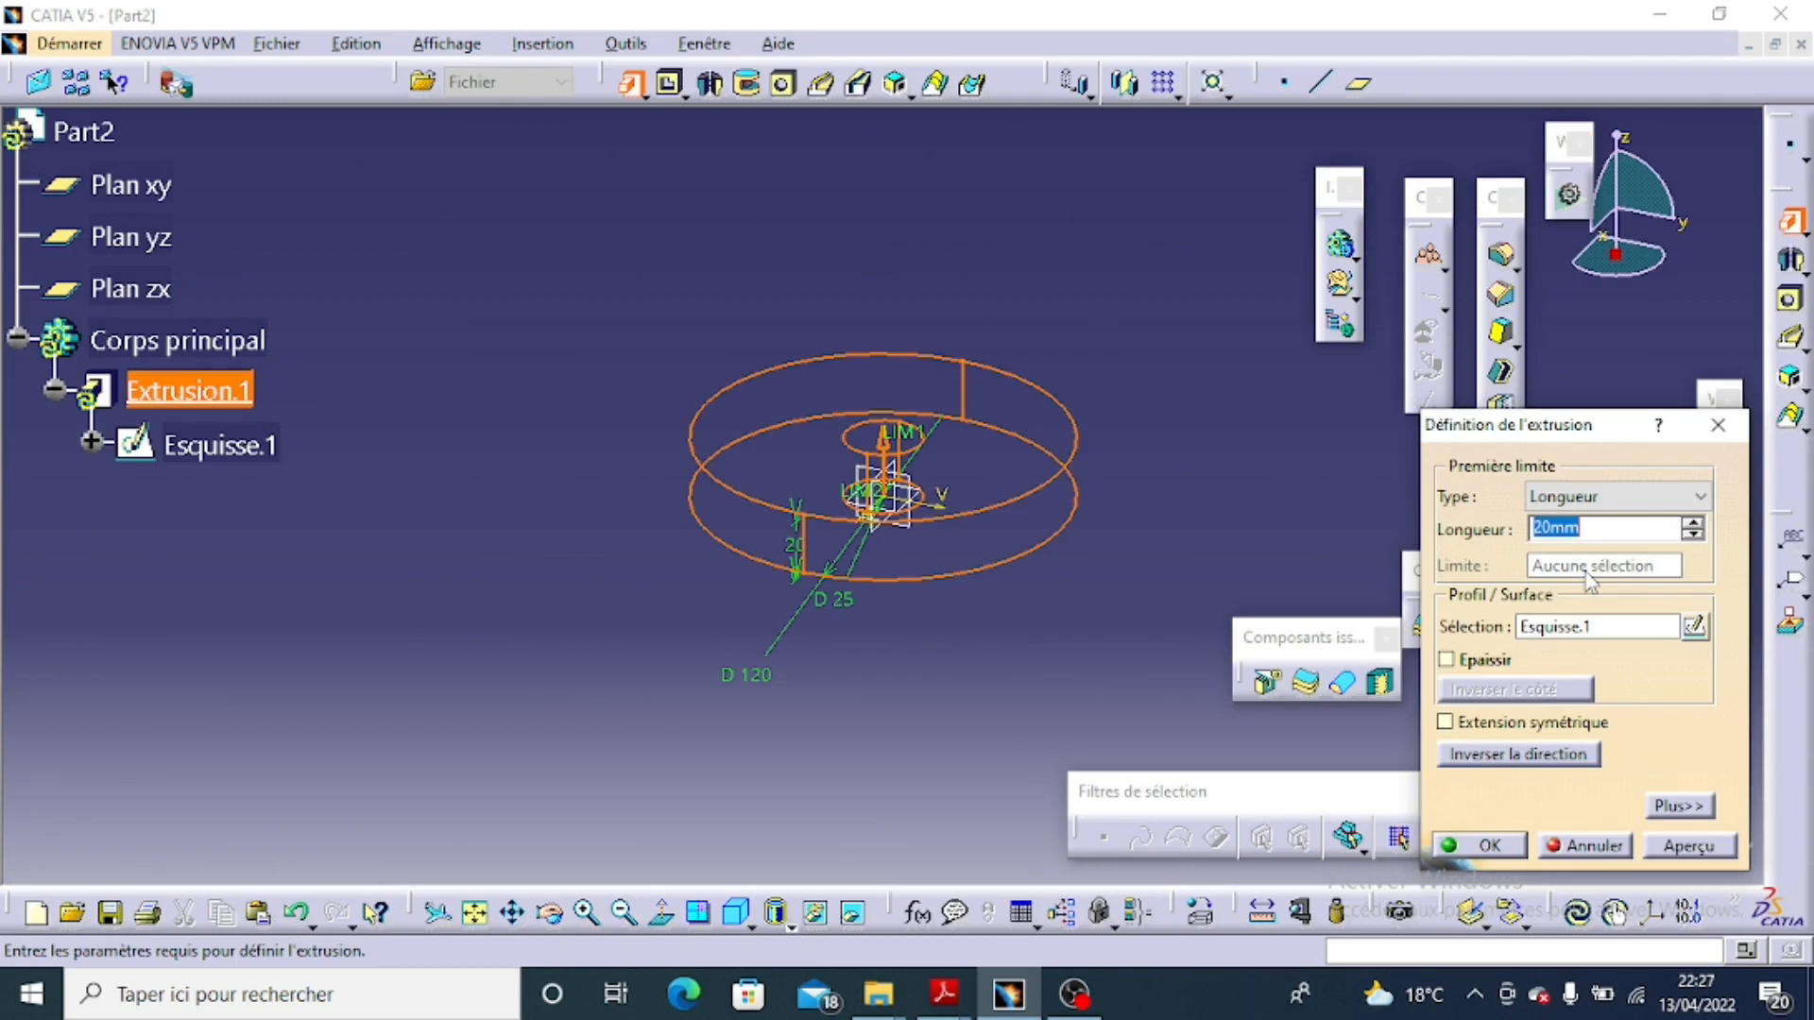
key("Return")
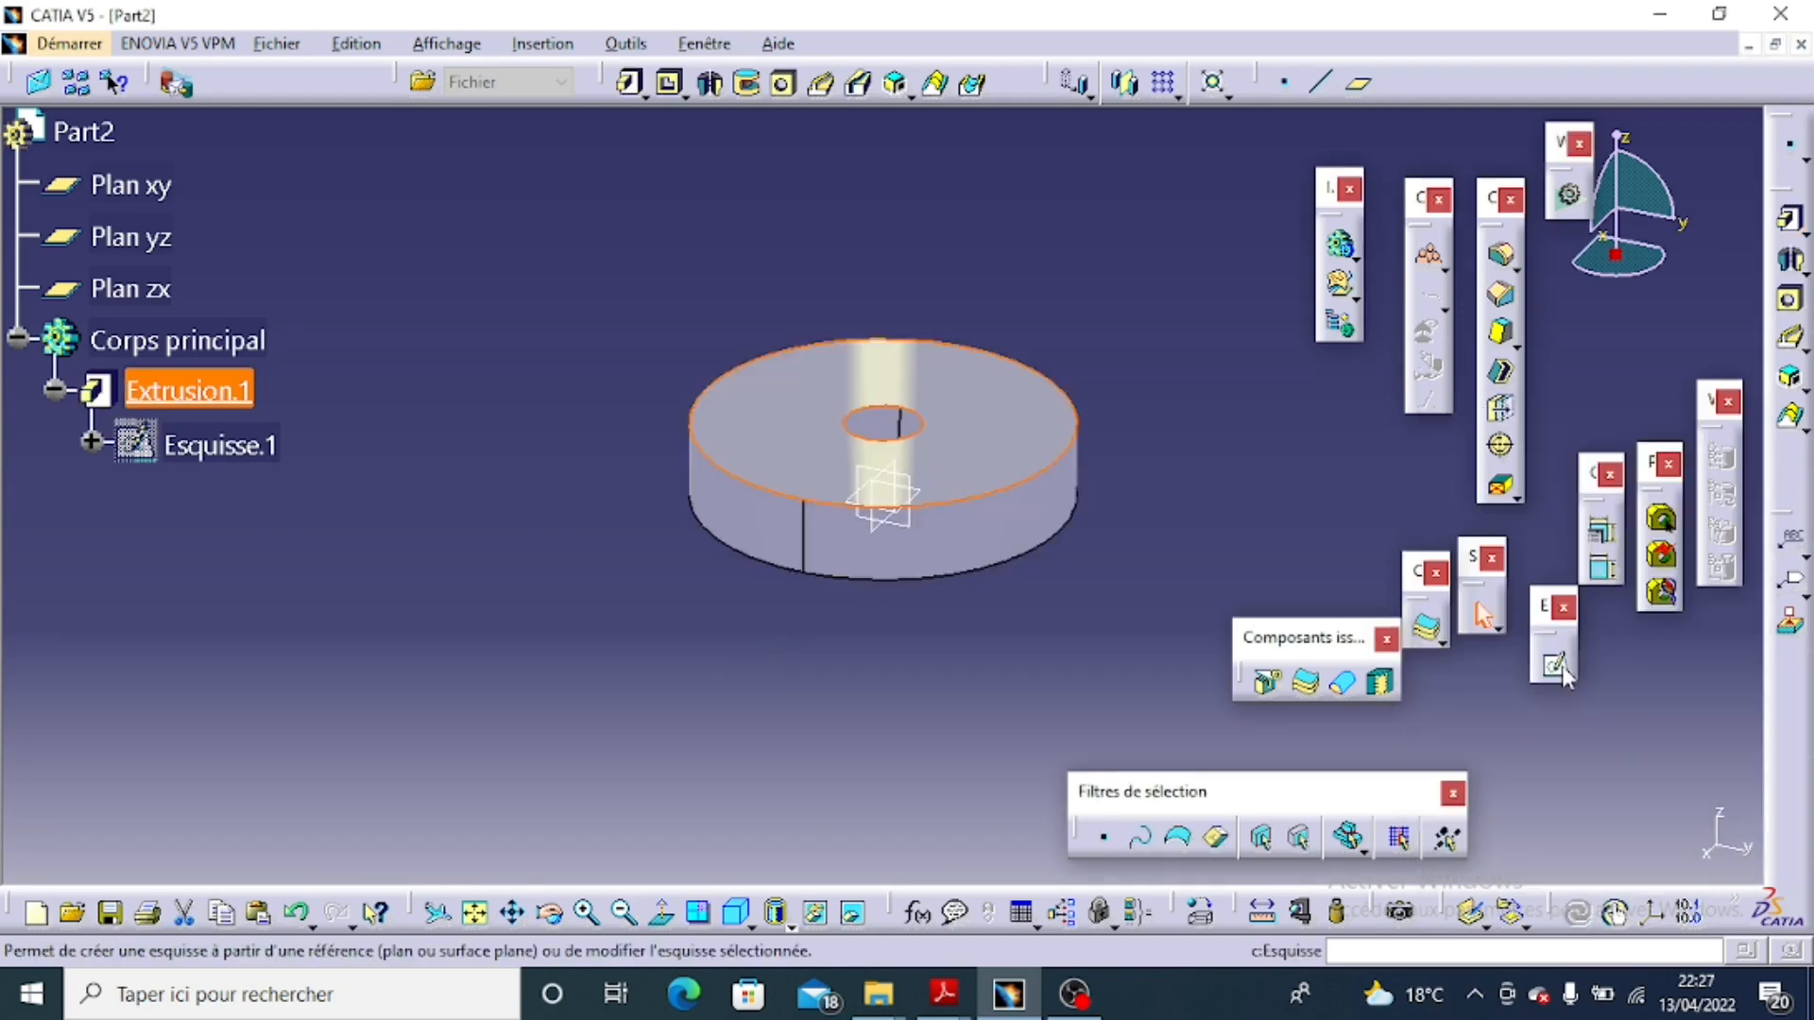
Sketch a circle centred on the origin on the disc's flat face and set its diameter to 85 mm as in the drawing.
left_click(1559, 669)
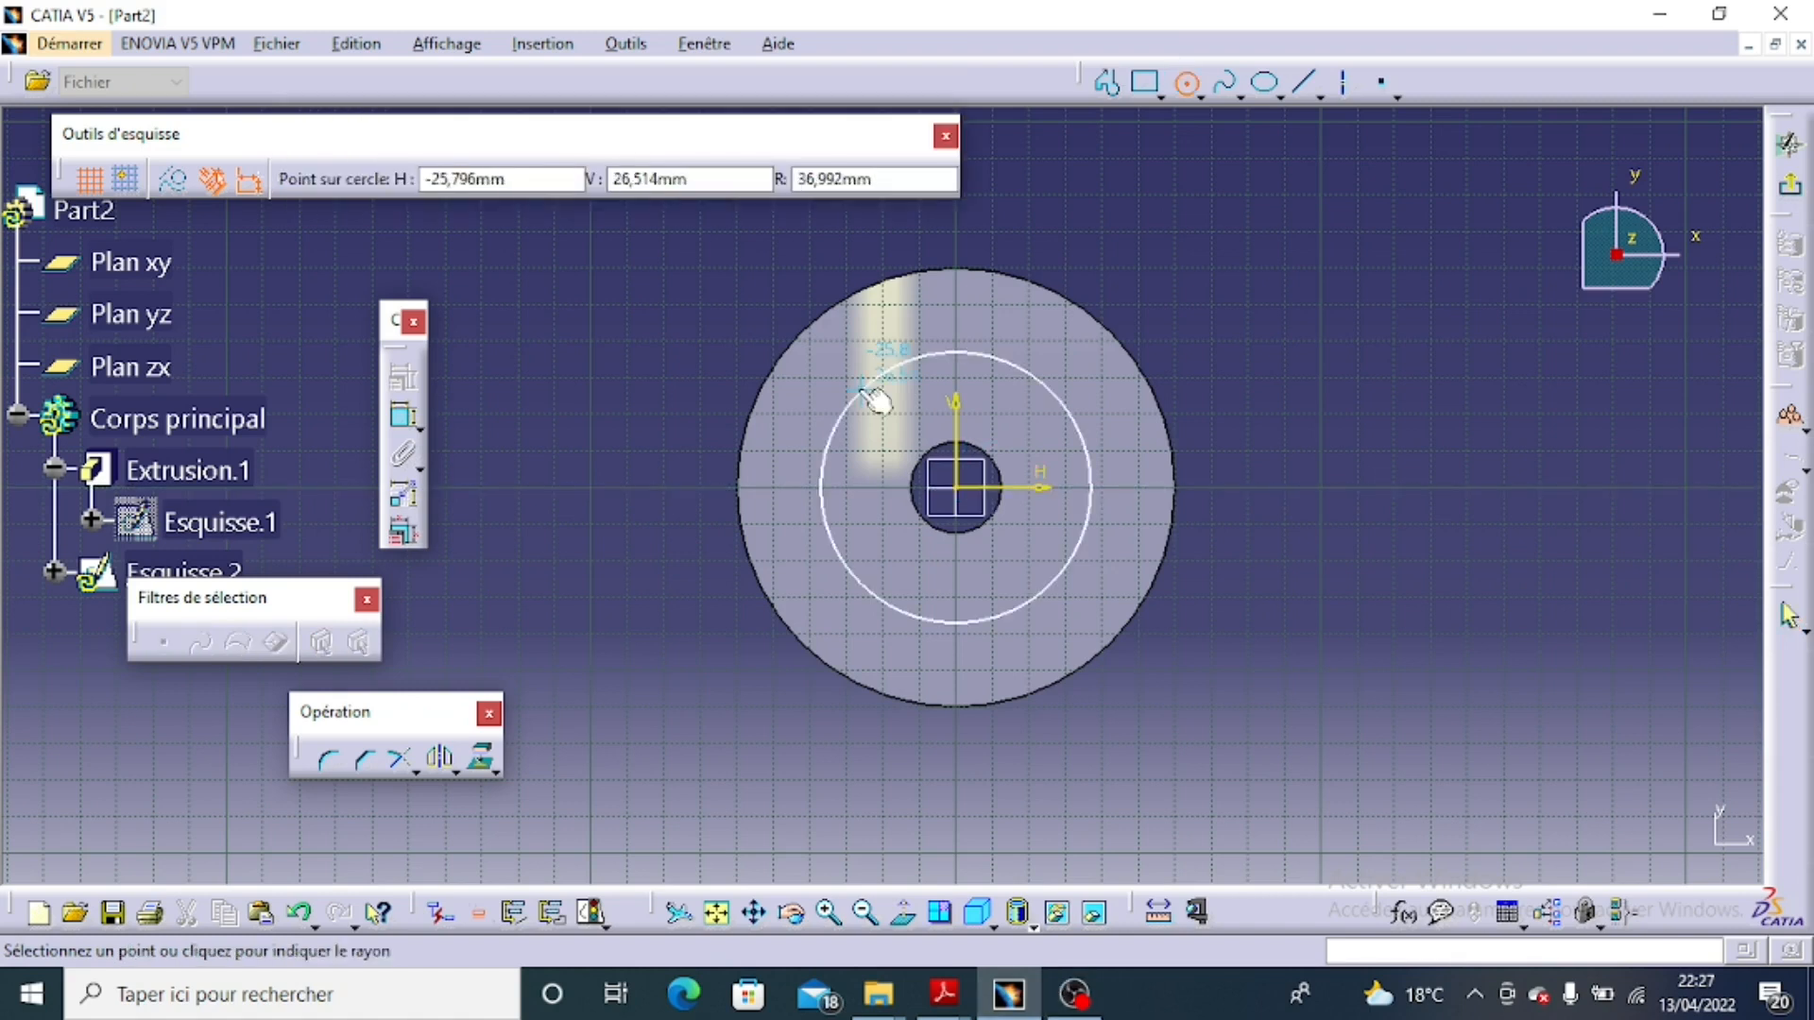
left_click(863, 390)
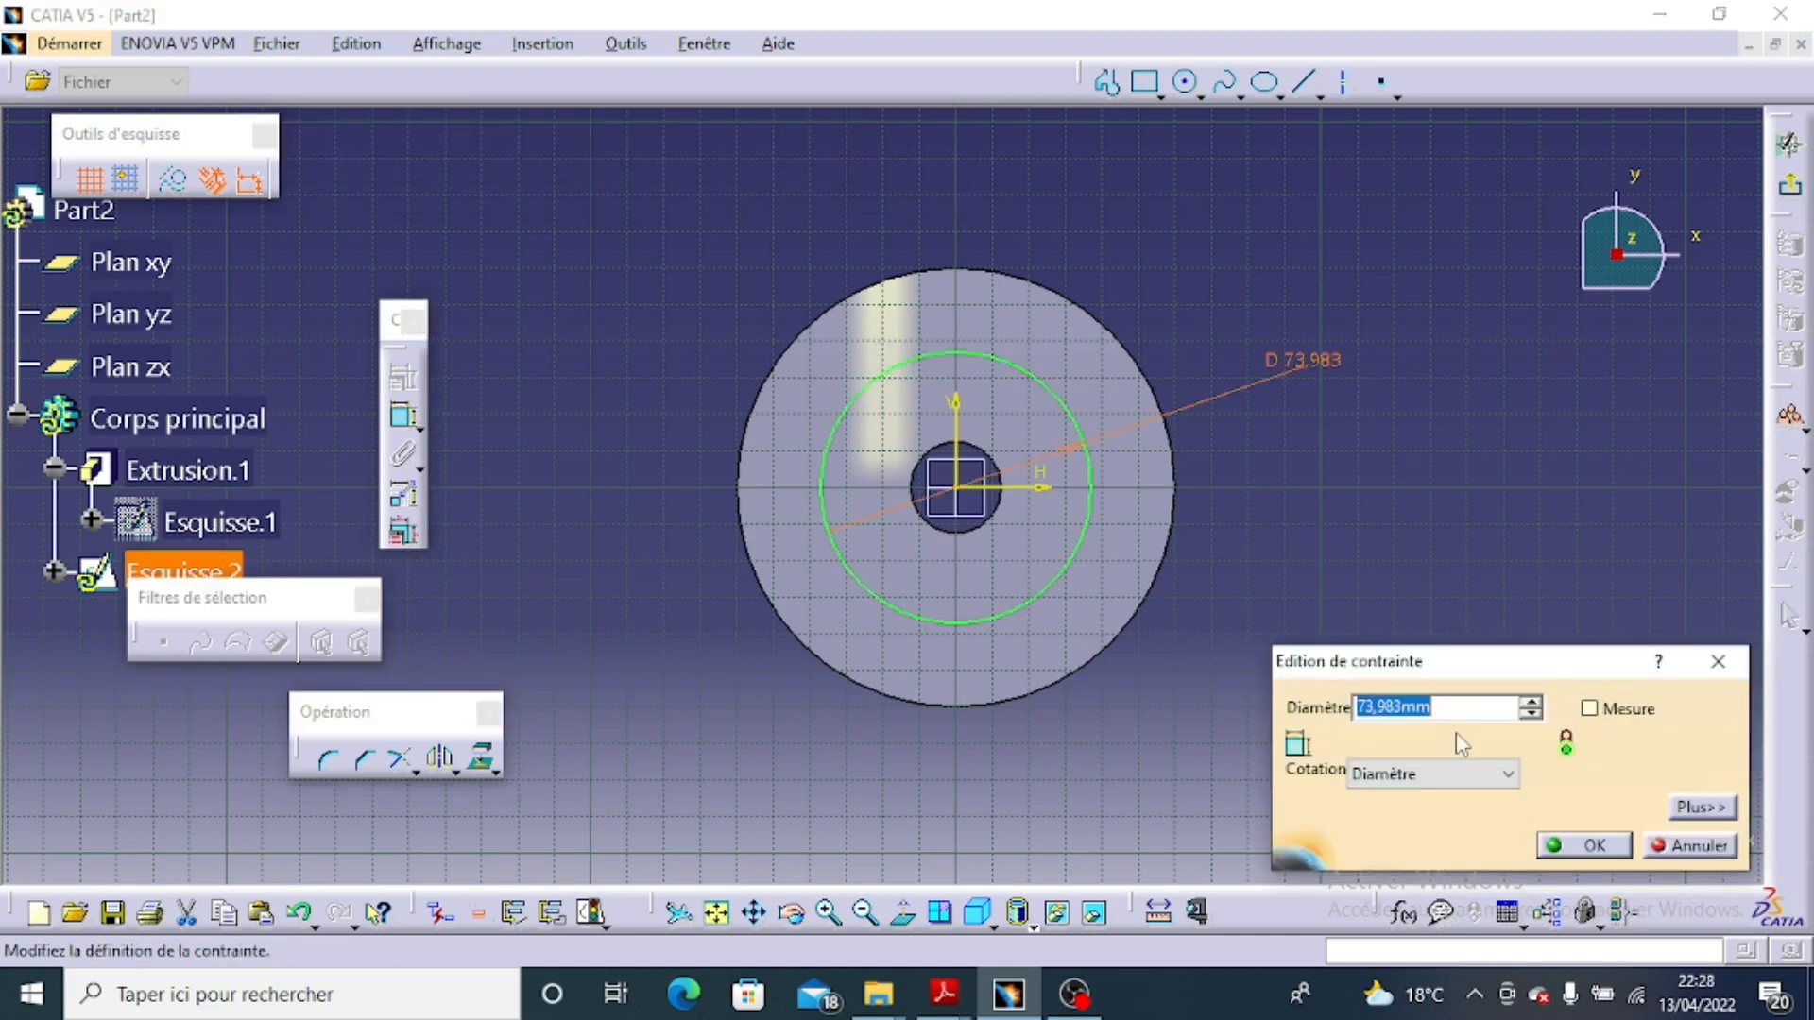
key("BackSpace")
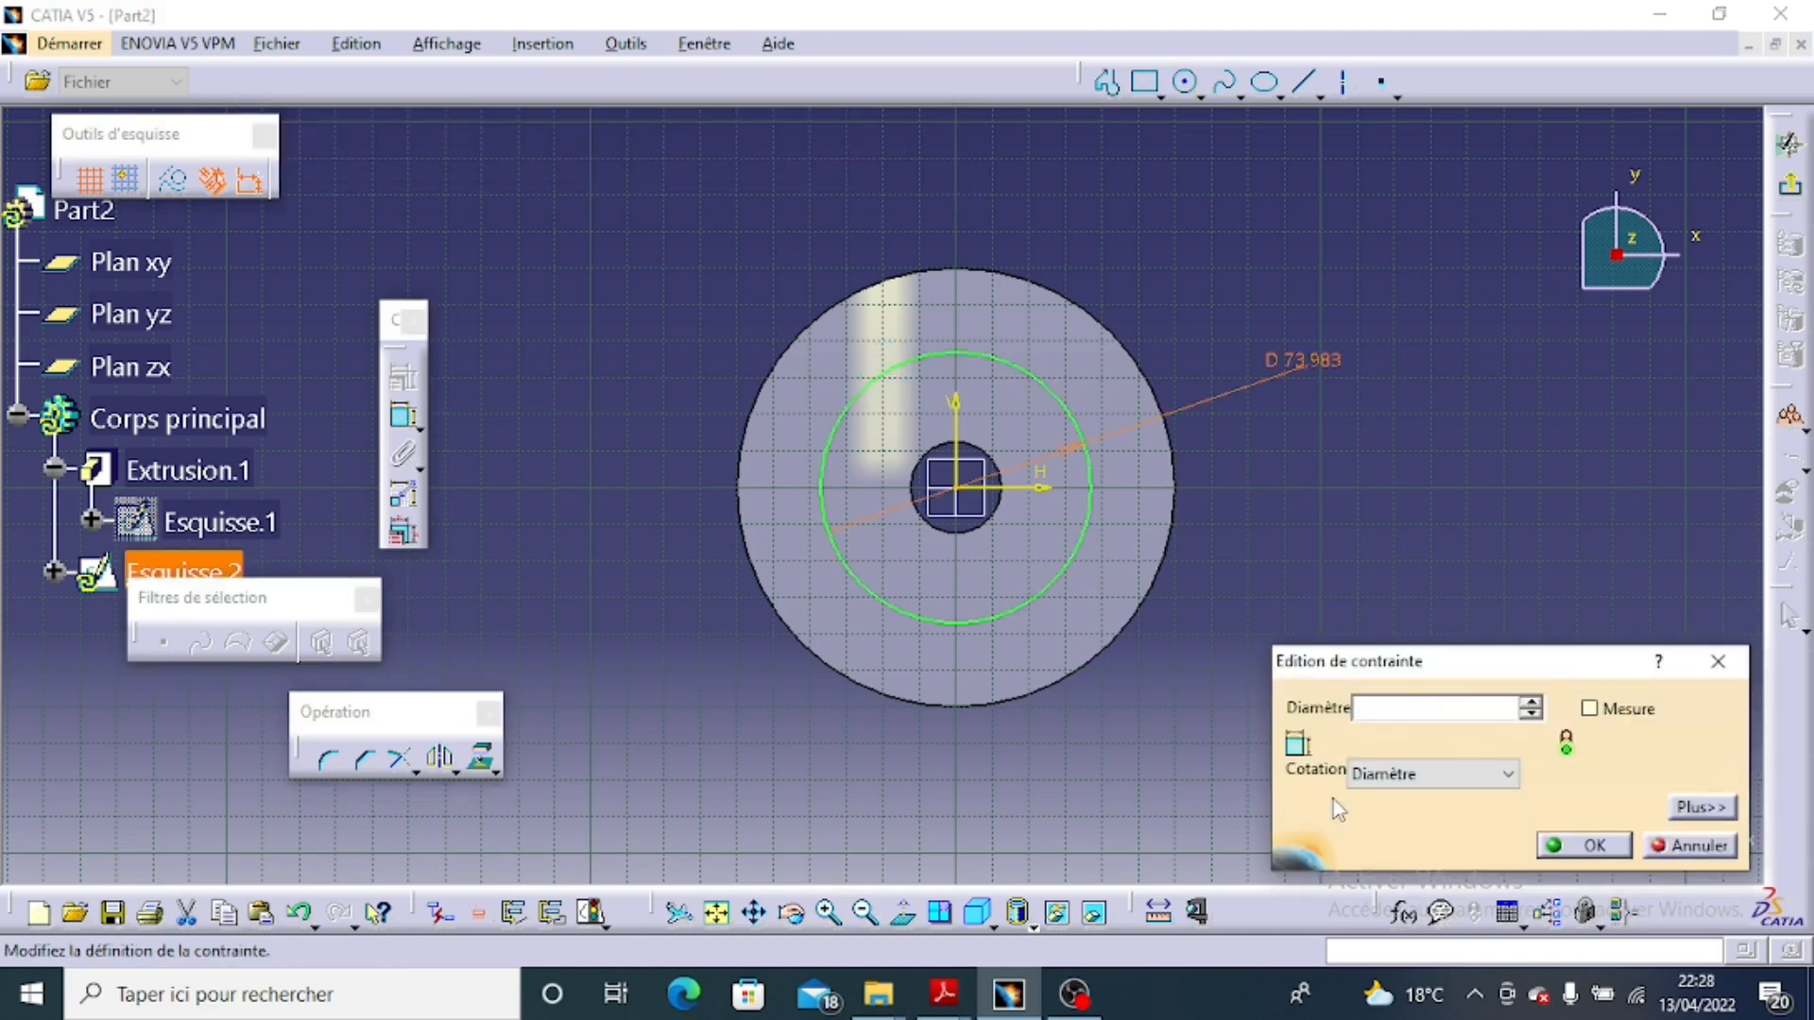
left_click(963, 975)
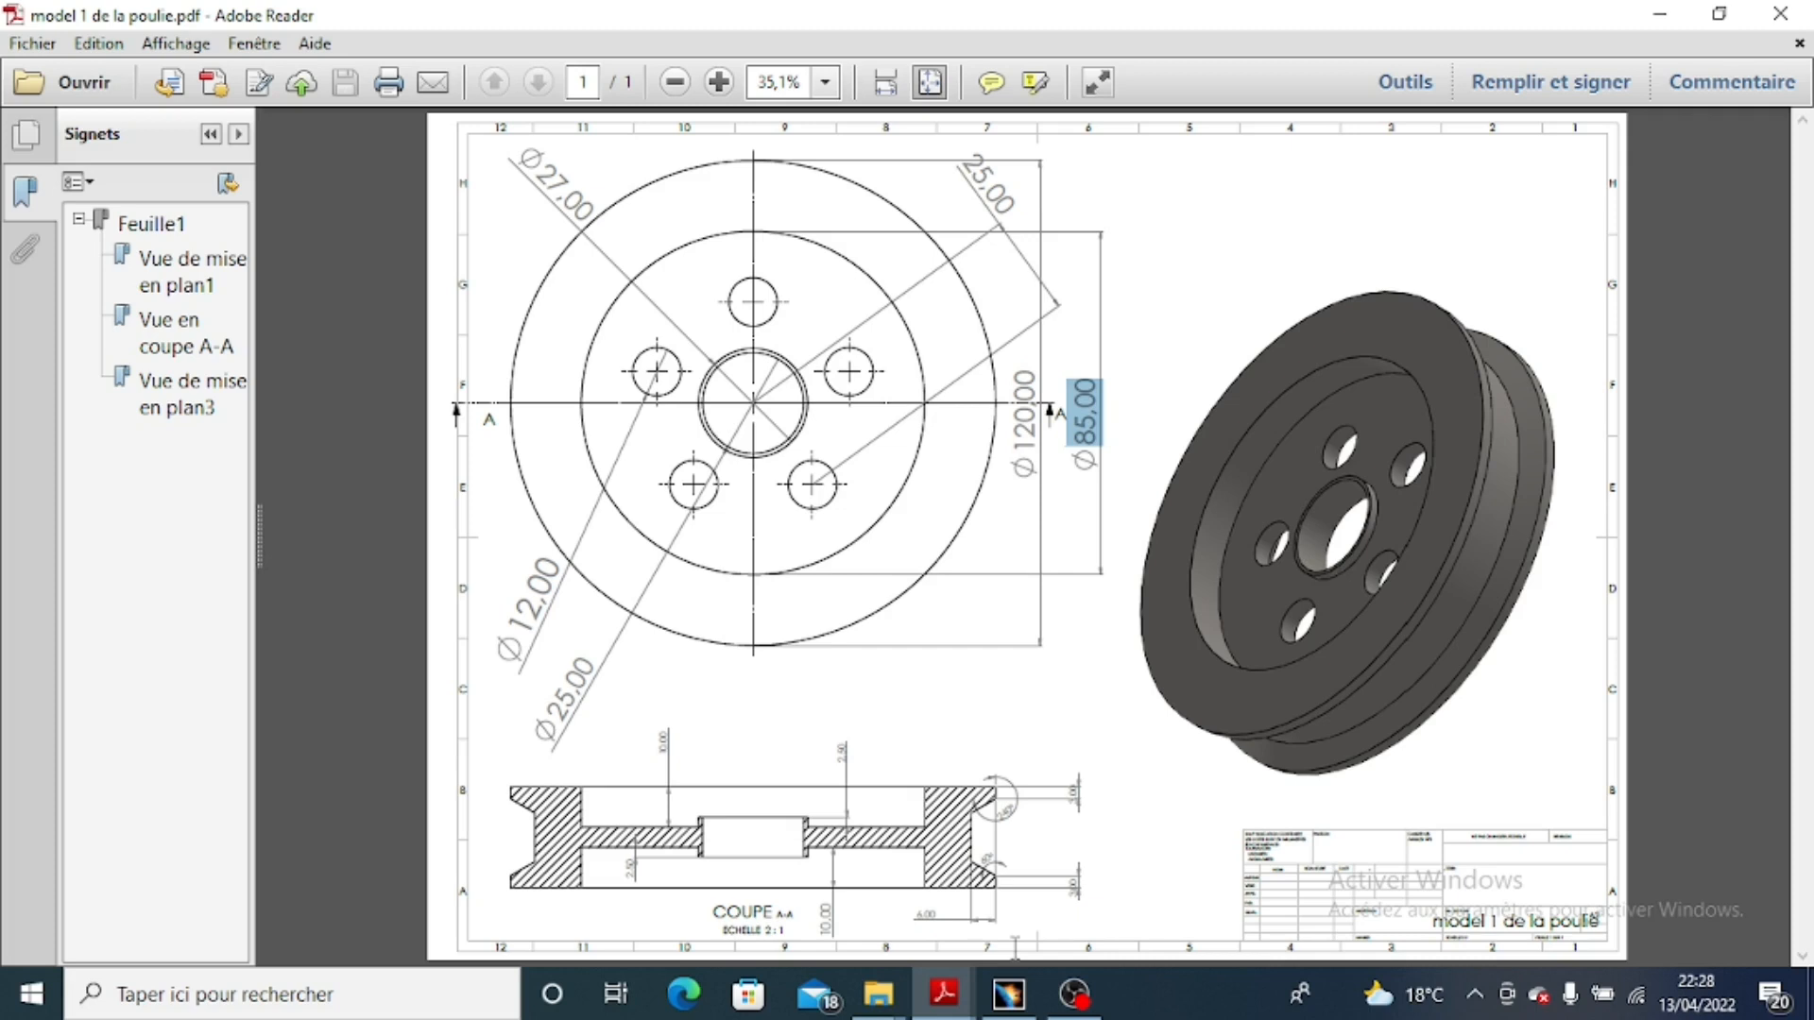
key("alt+Tab")
type("8")
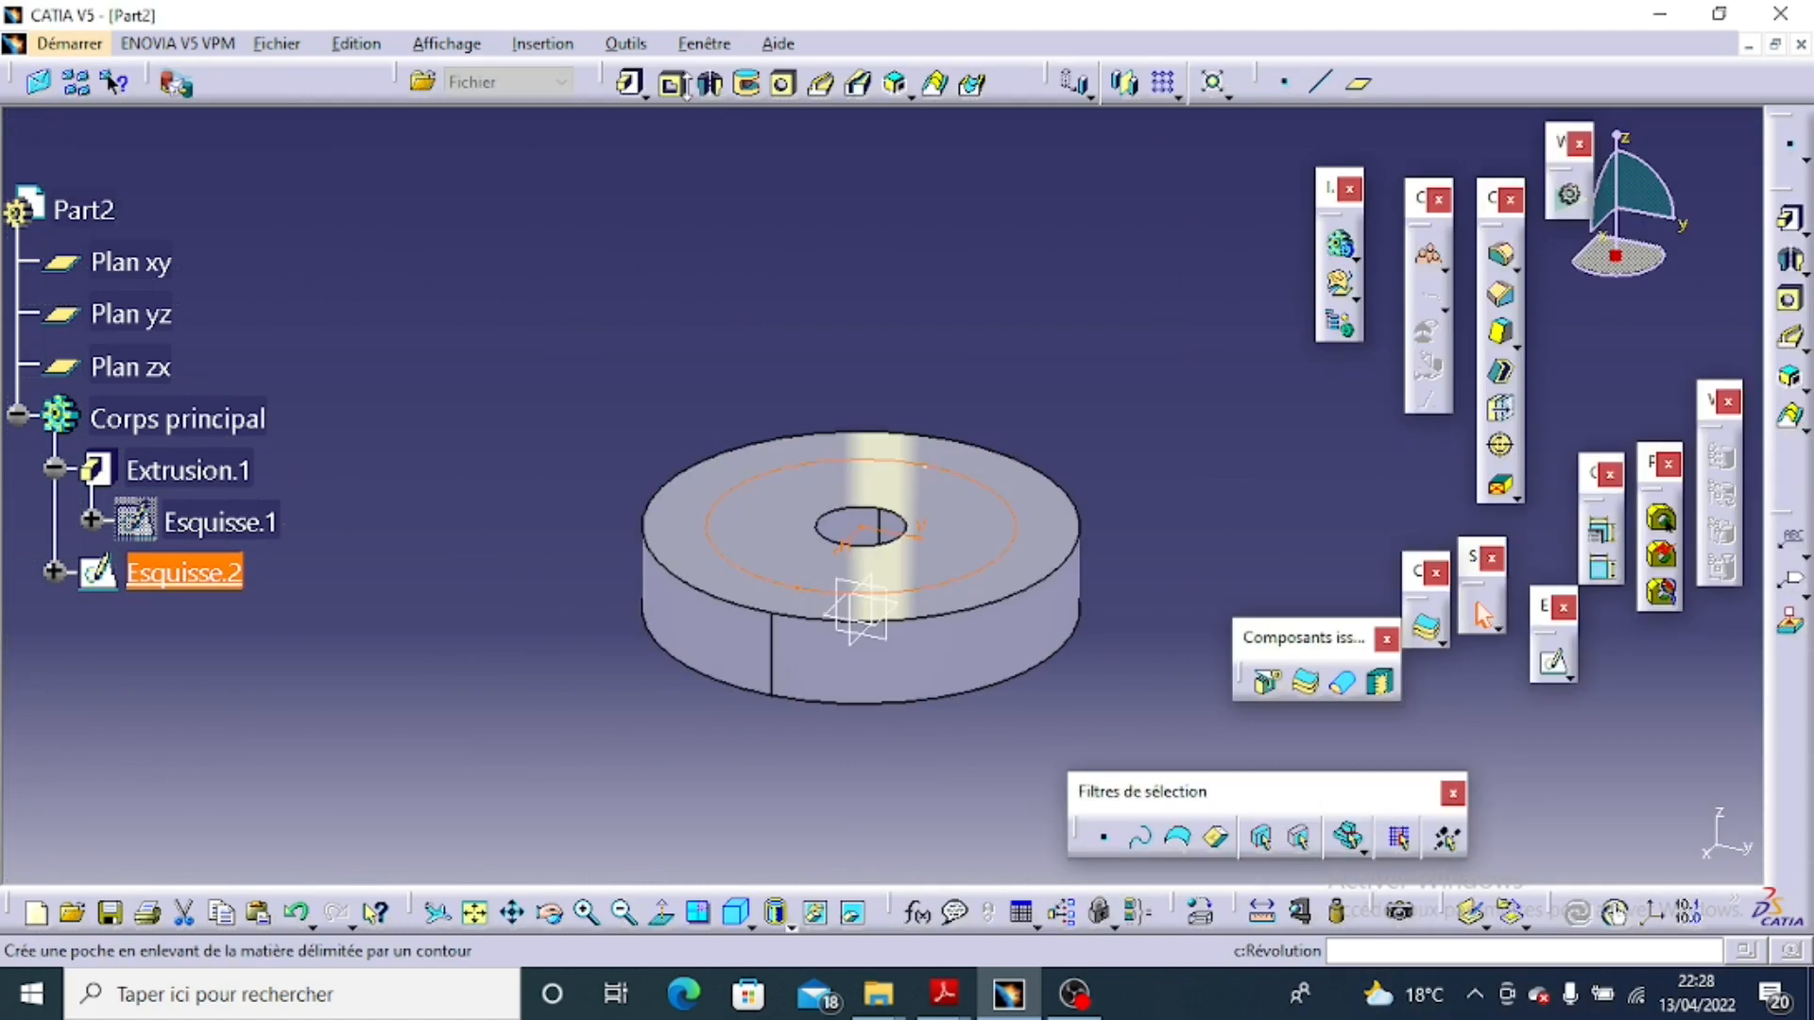
Cut a blind pocket into the disc from the 85 mm circle sketch.
left_click(674, 85)
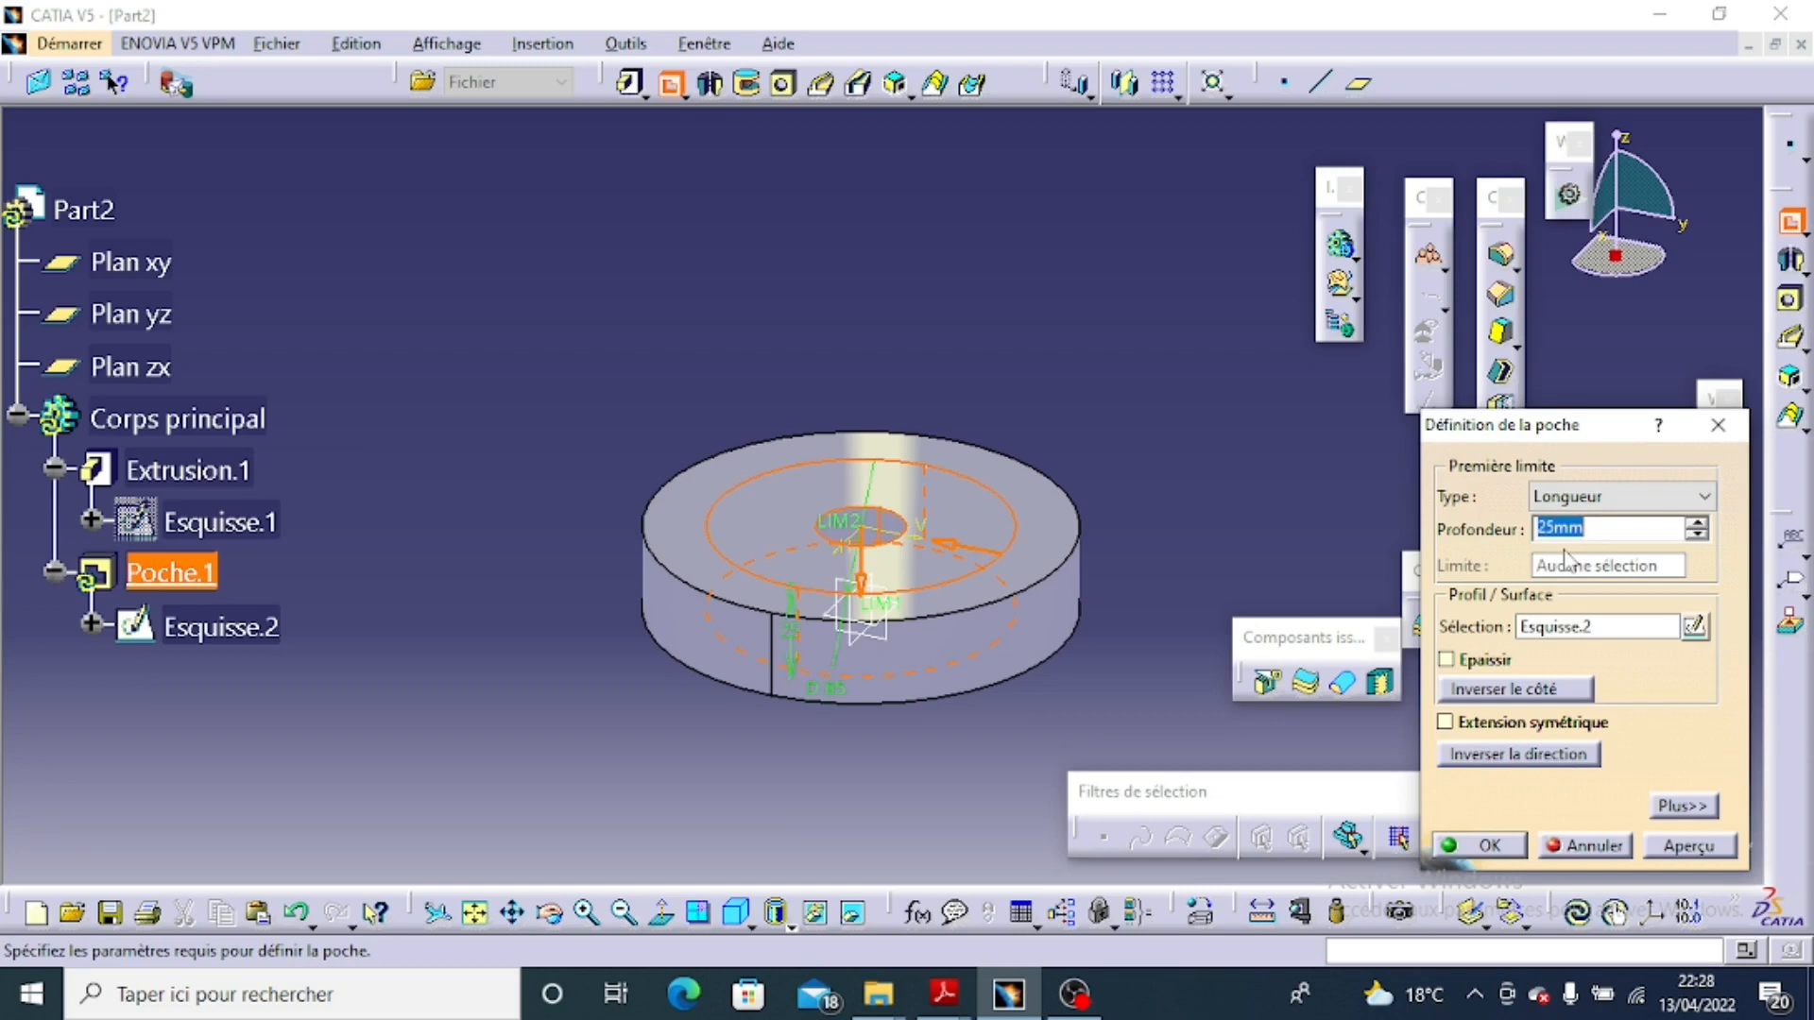
key("Return")
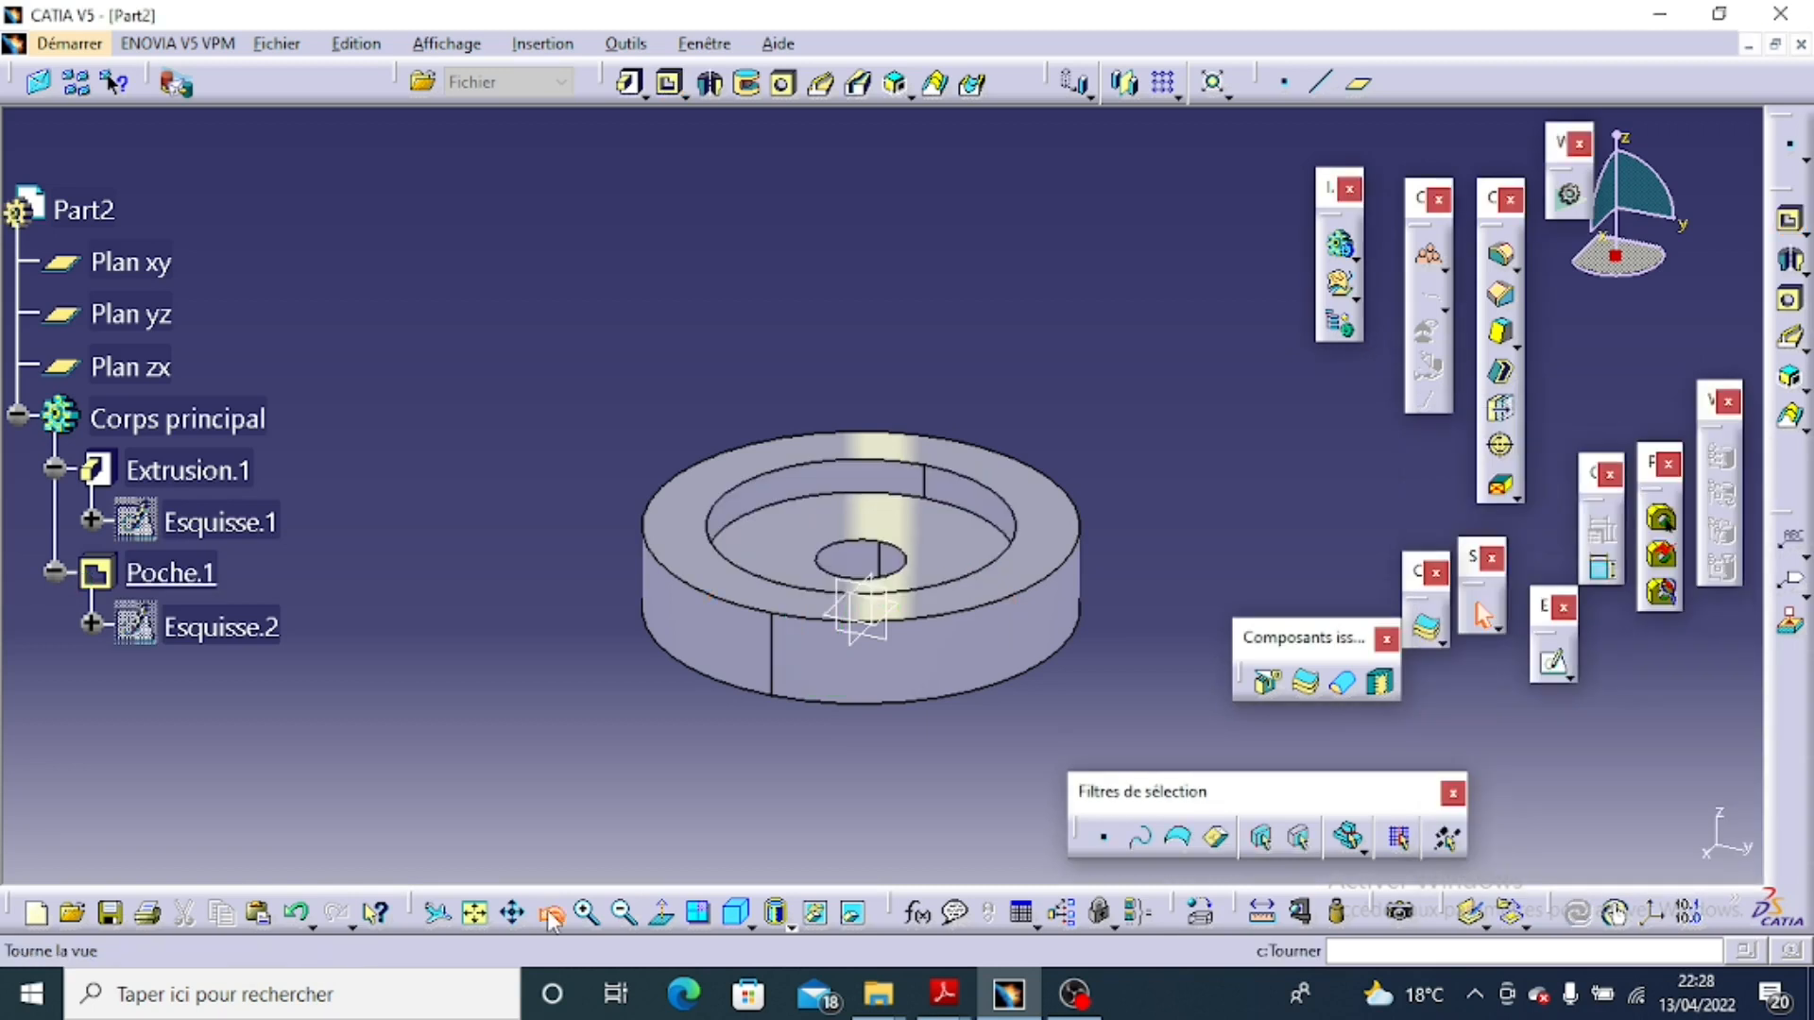
left_click_drag(551, 918, 553, 925)
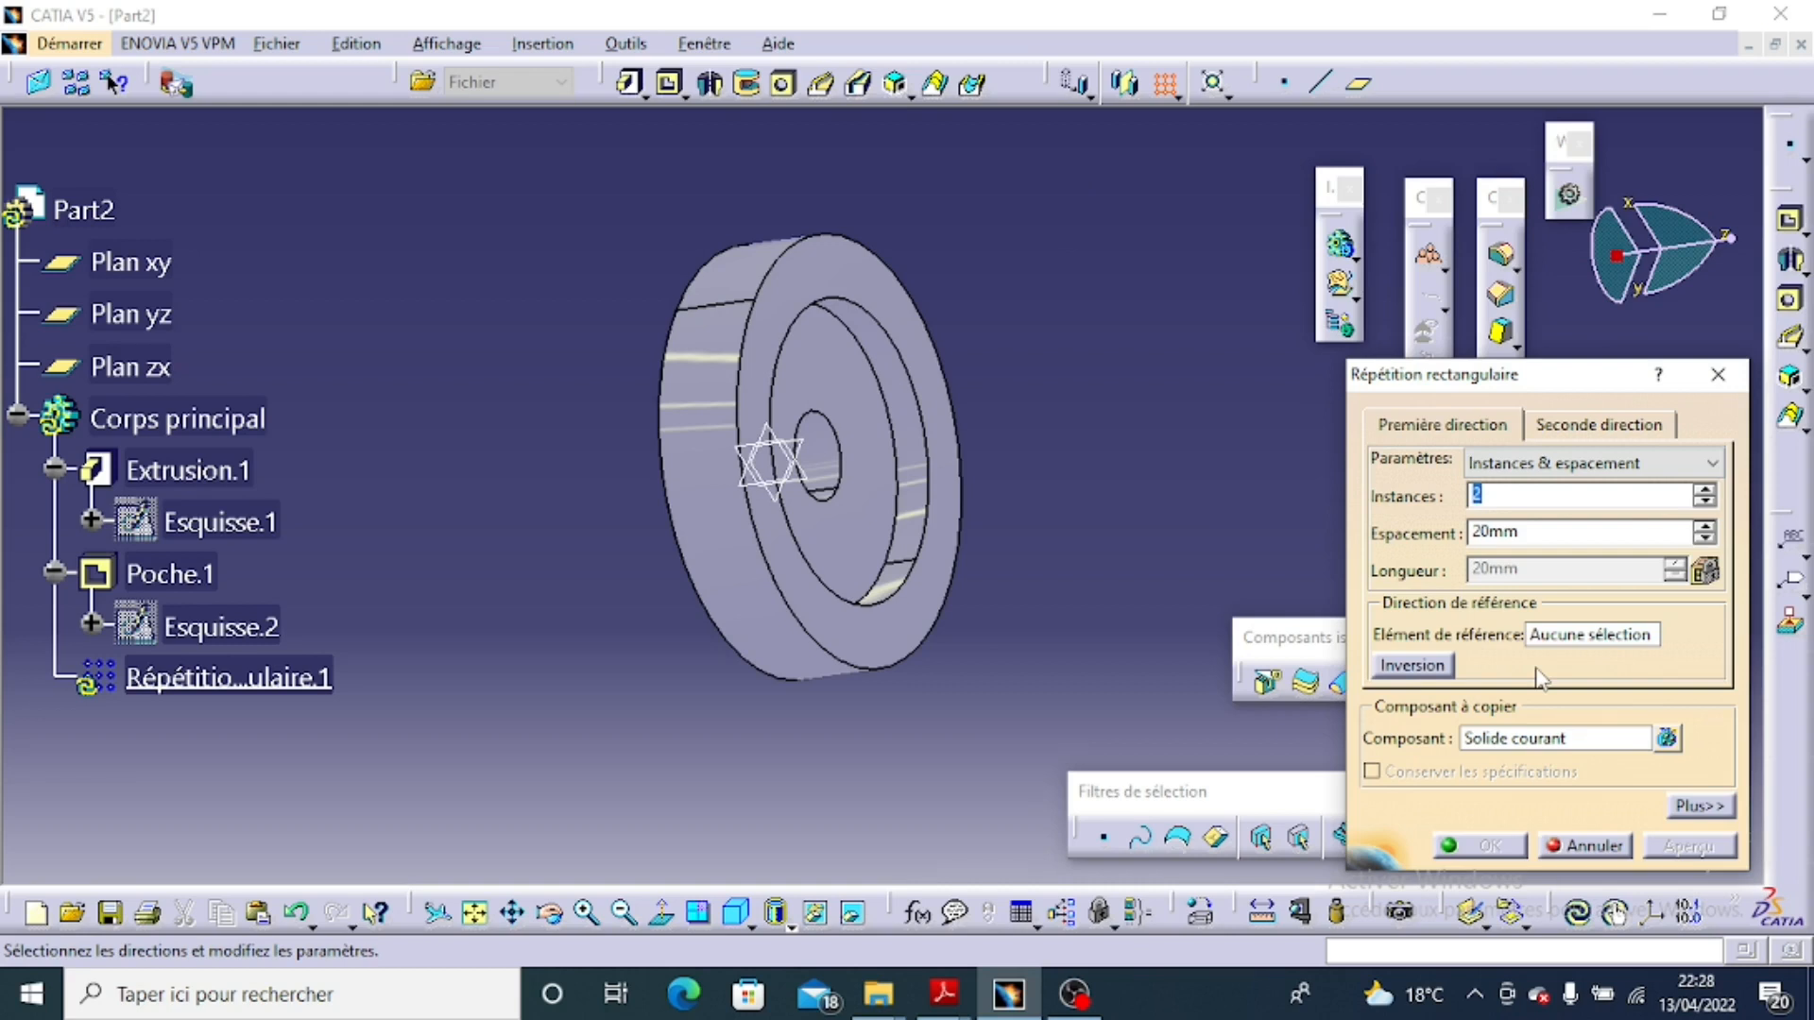
Define a rectangular pattern along the extrusion's axis with 2 instances and a spacing of 15 mm.
left_click(1587, 635)
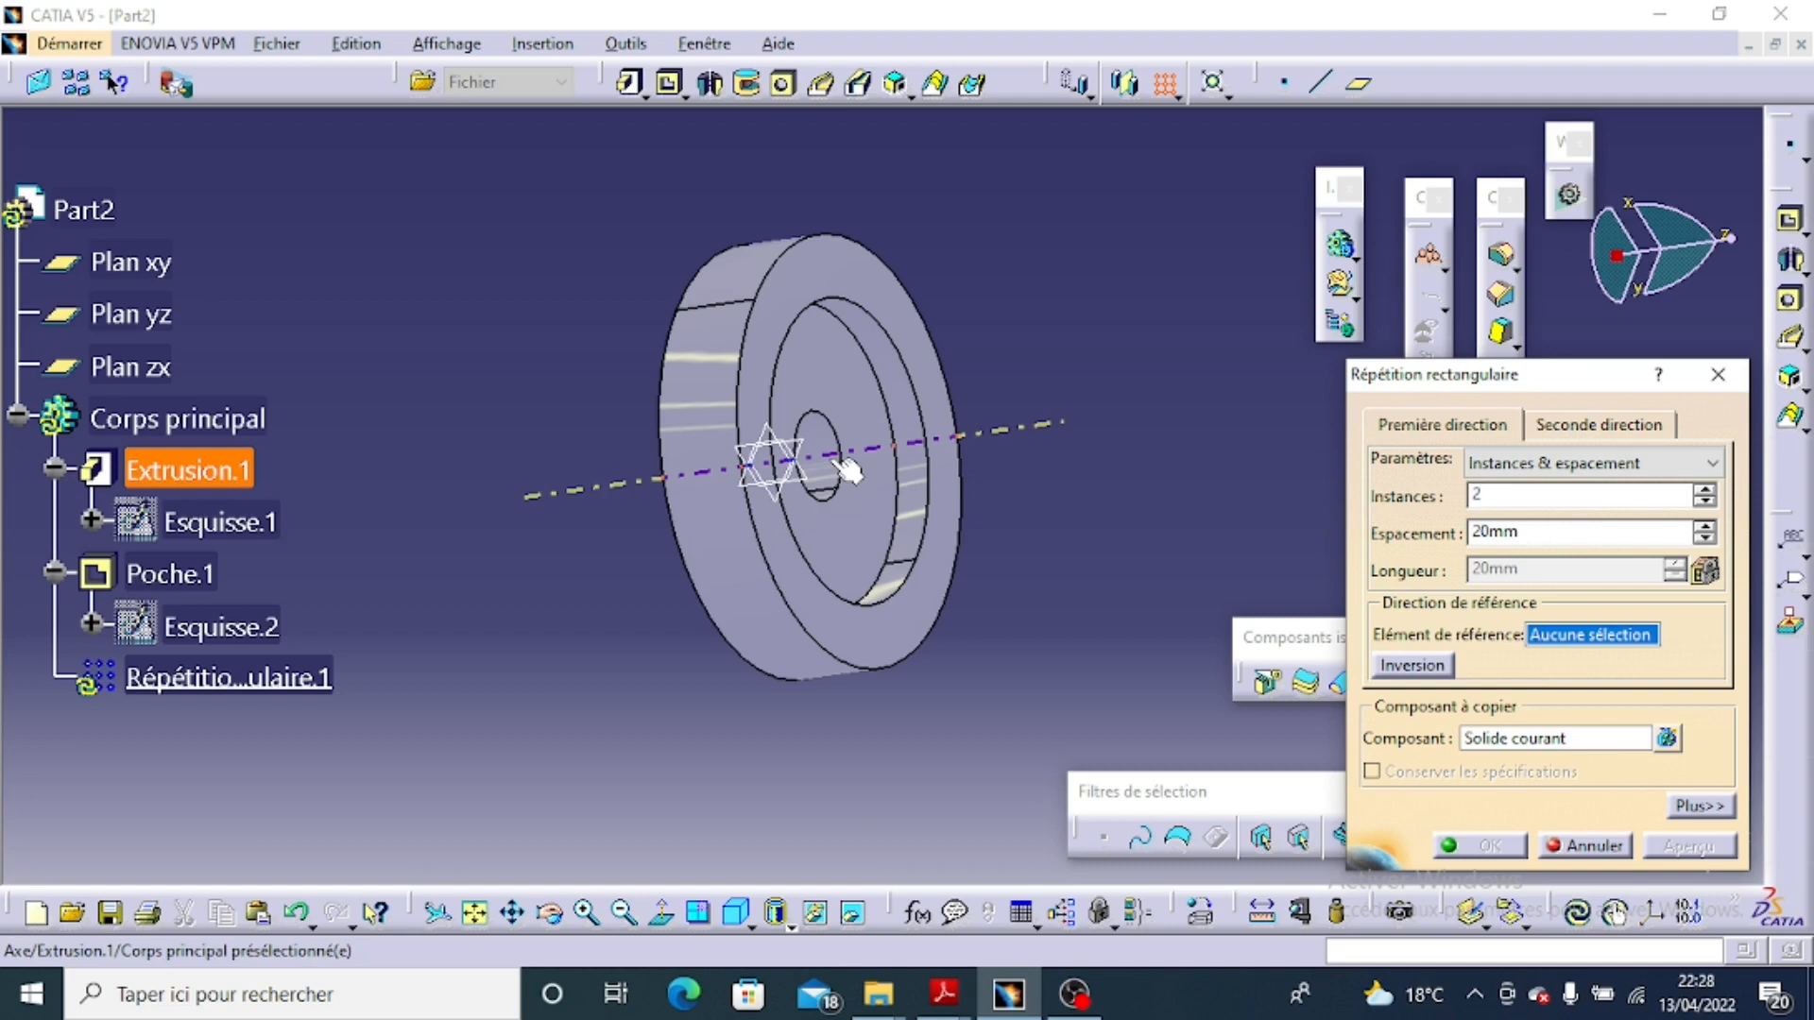
left_click(847, 470)
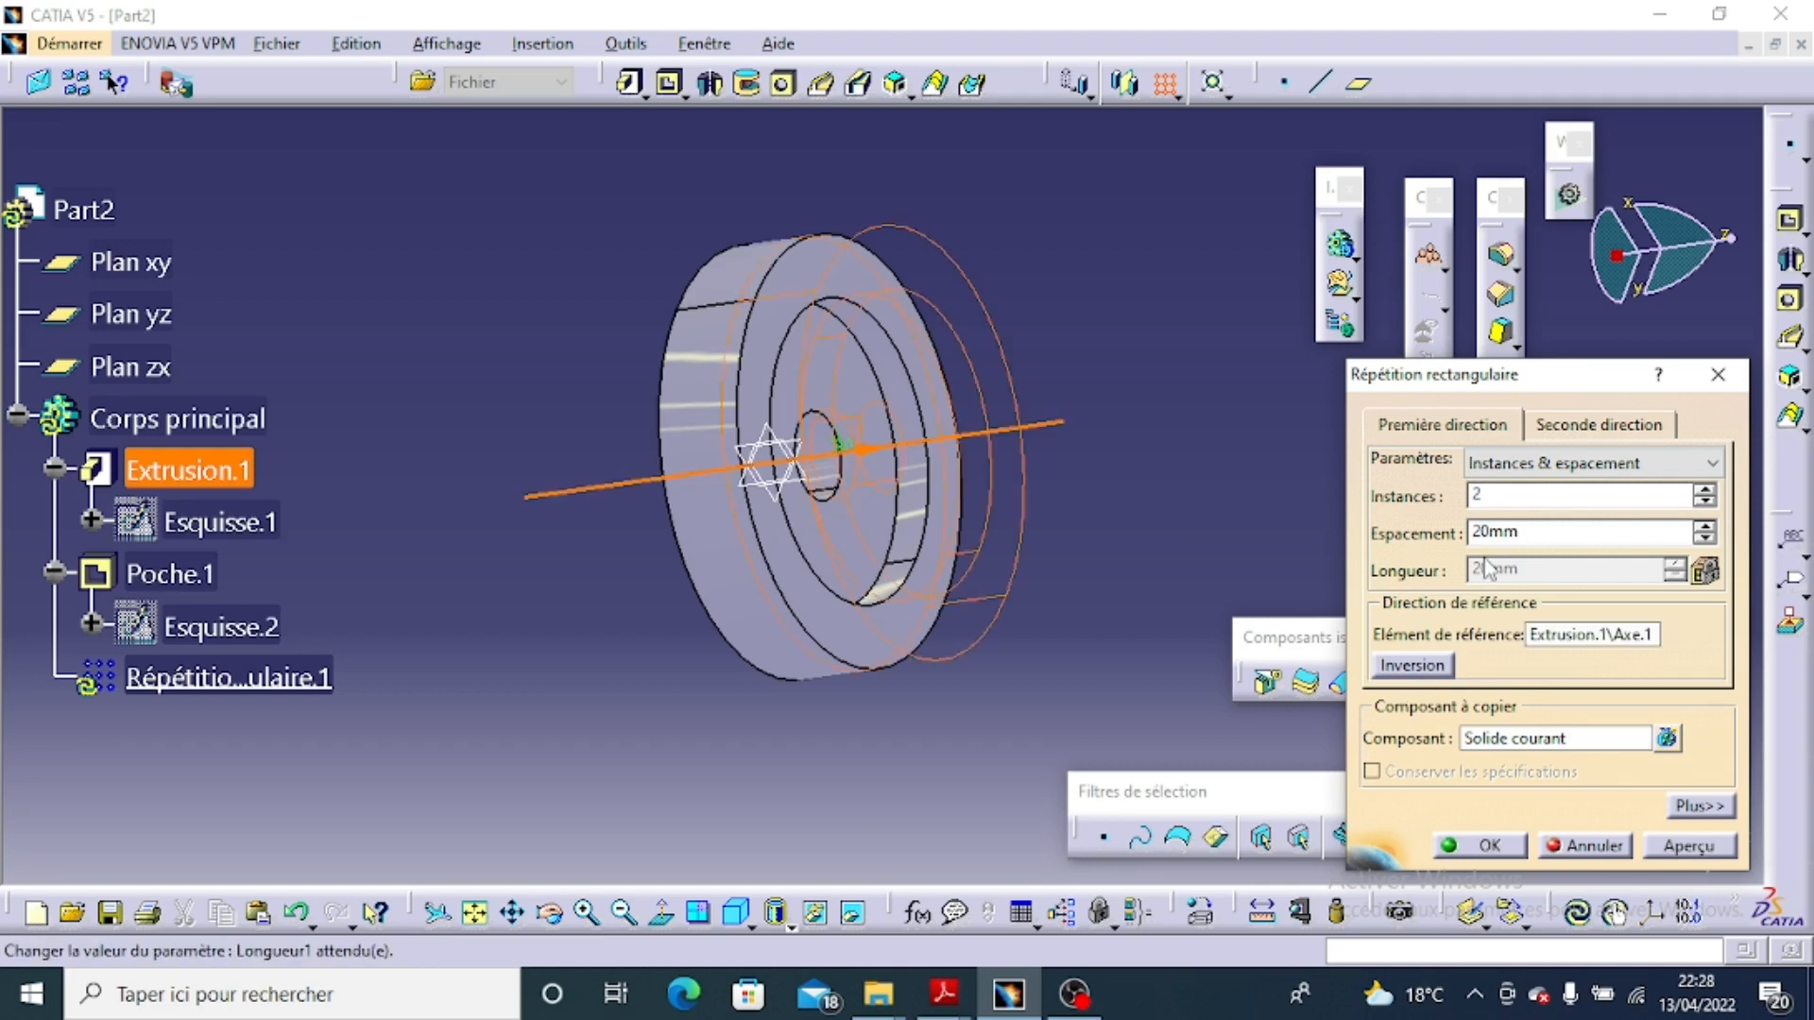
double_click(1503, 532)
type("15")
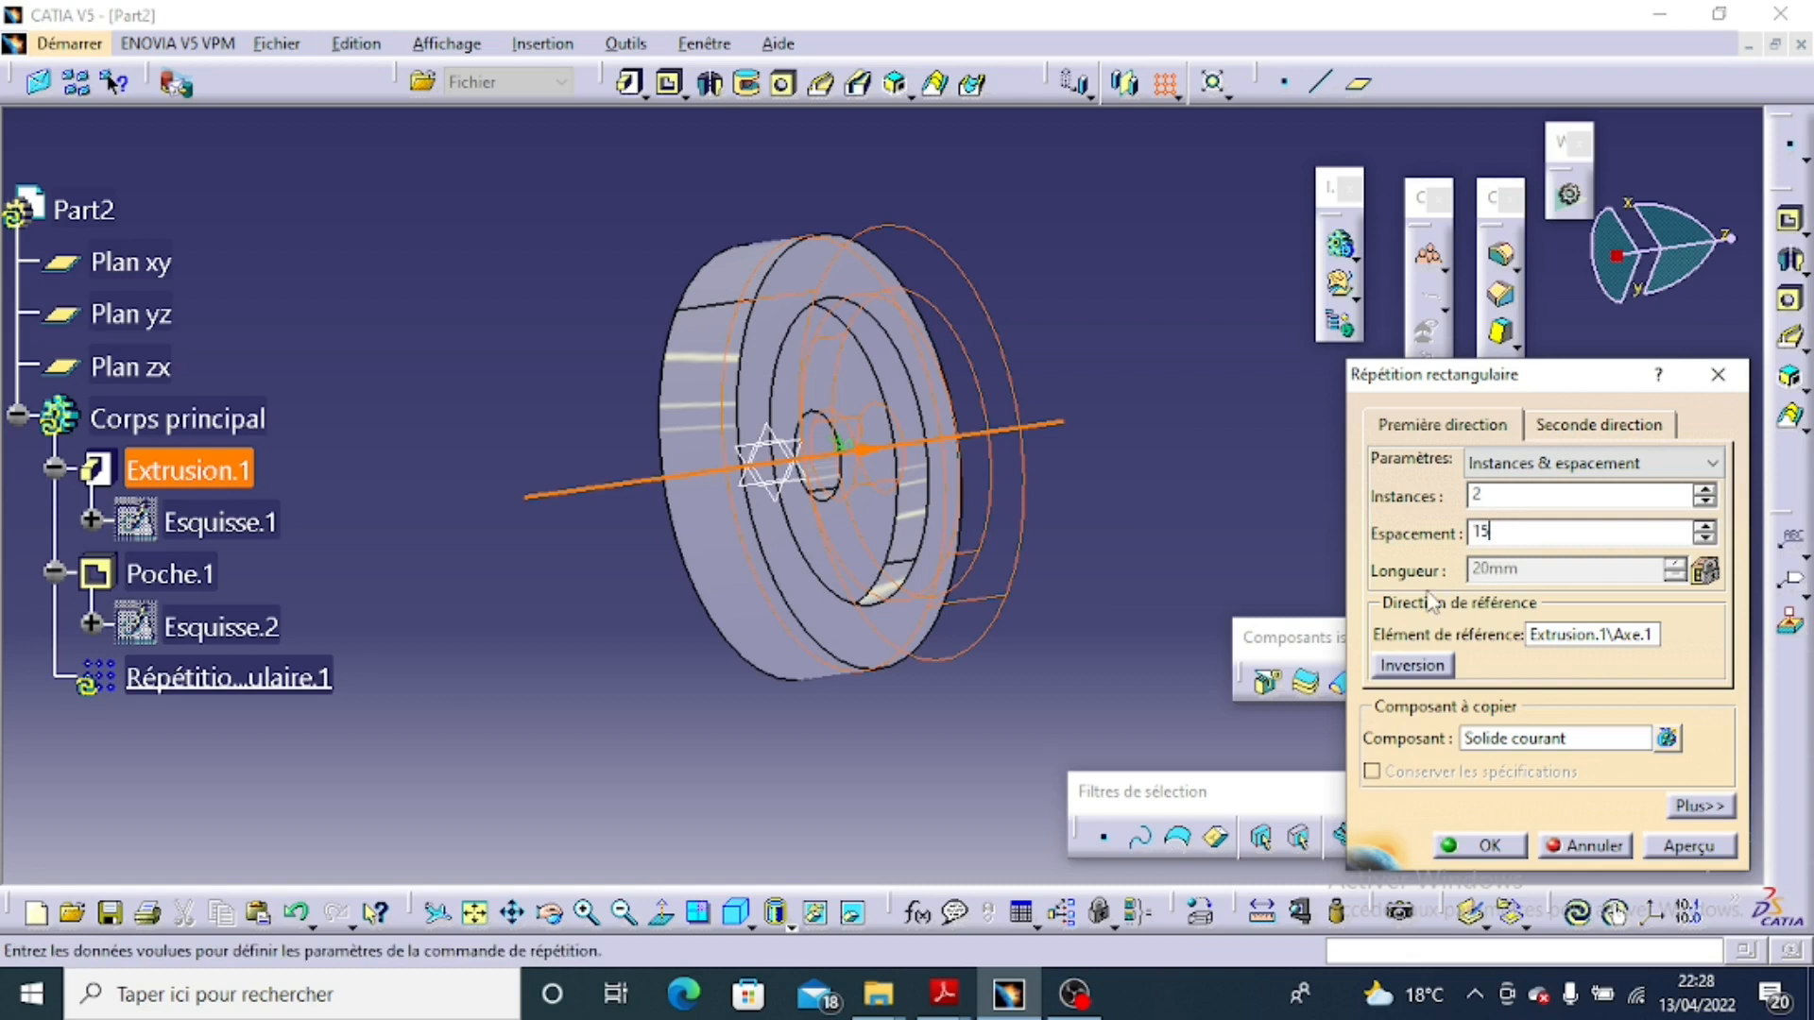
Choose Poche.1 as the feature to repeat, reverse the pattern direction, preview it and create the pattern.
left_click(1542, 739)
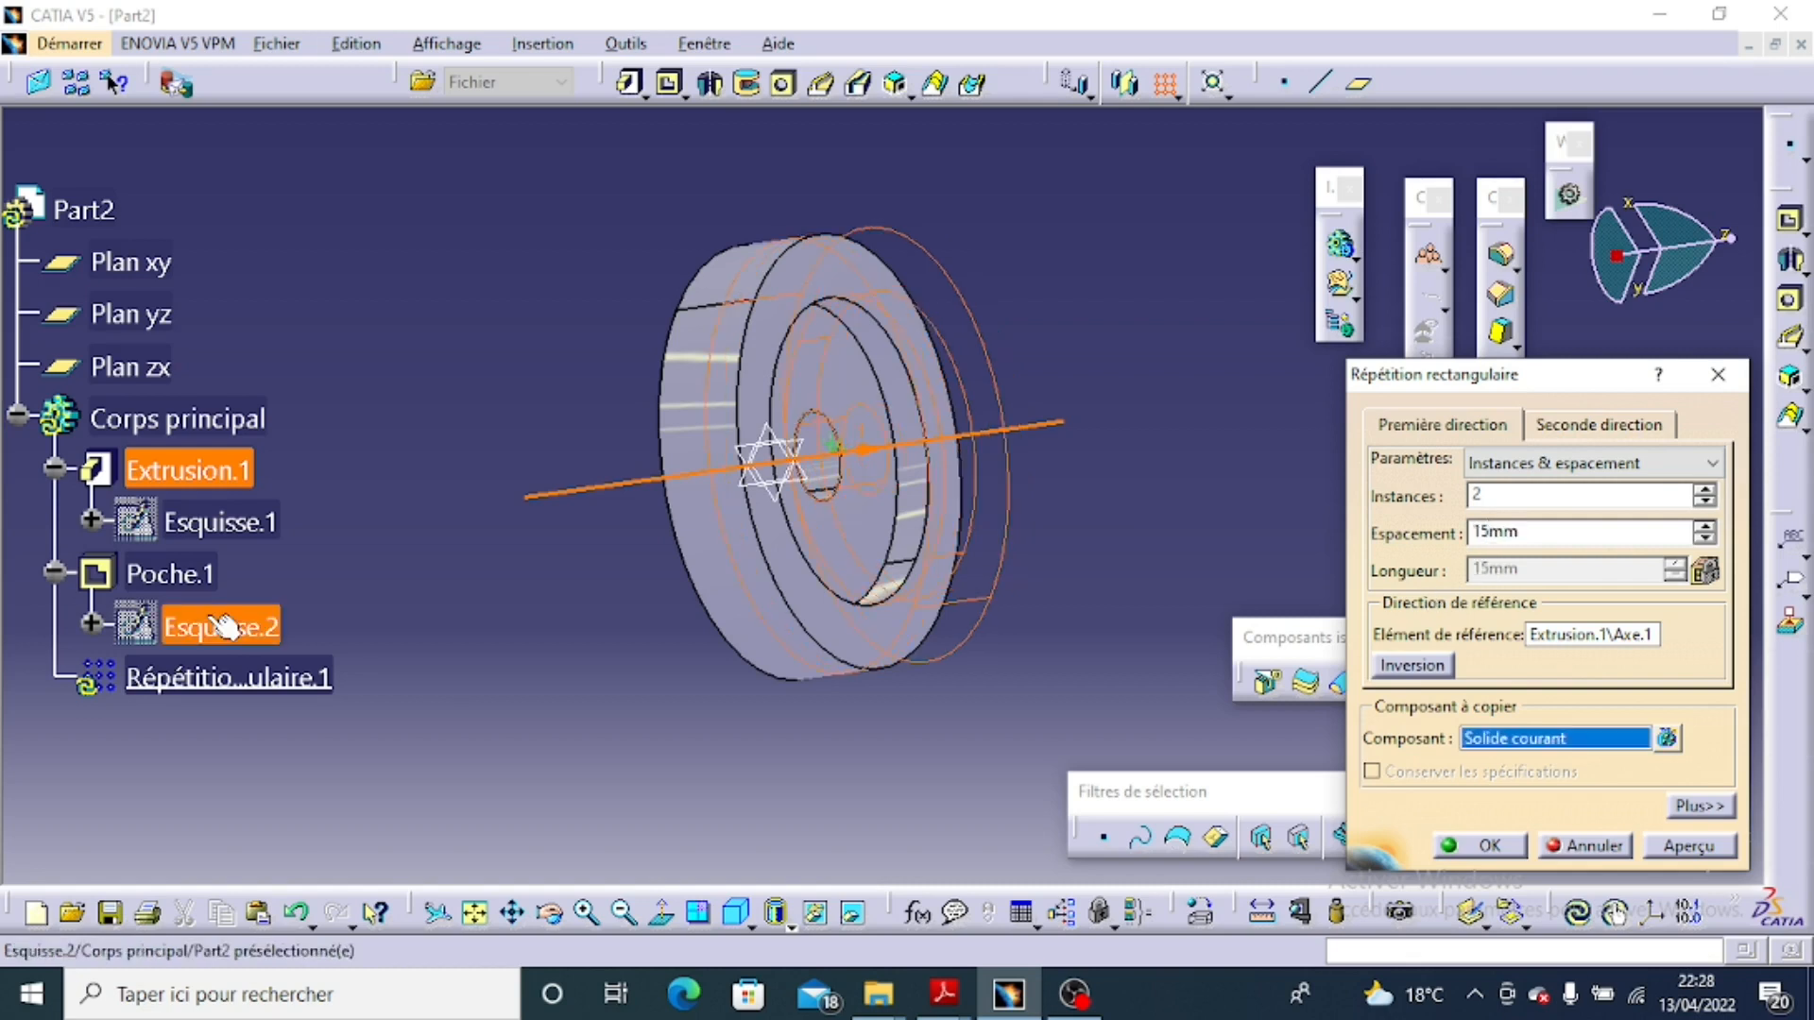
left_click(186, 584)
left_click(1414, 666)
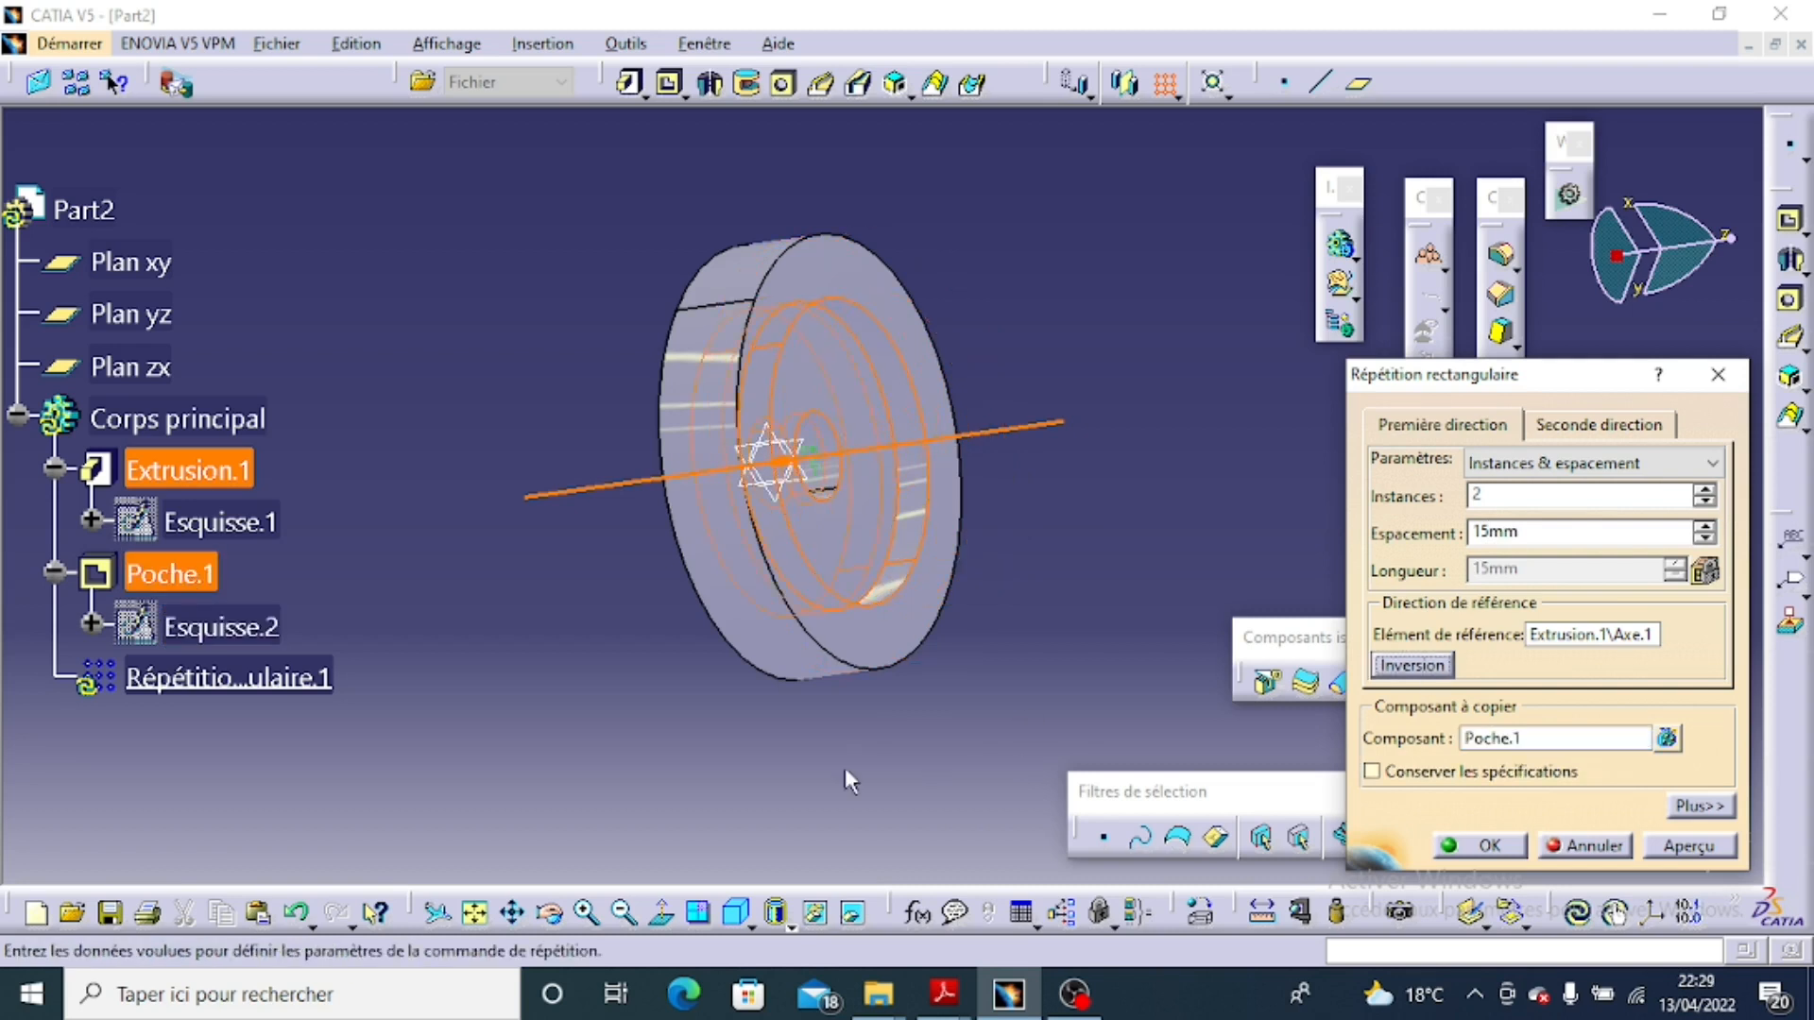
left_click(1680, 847)
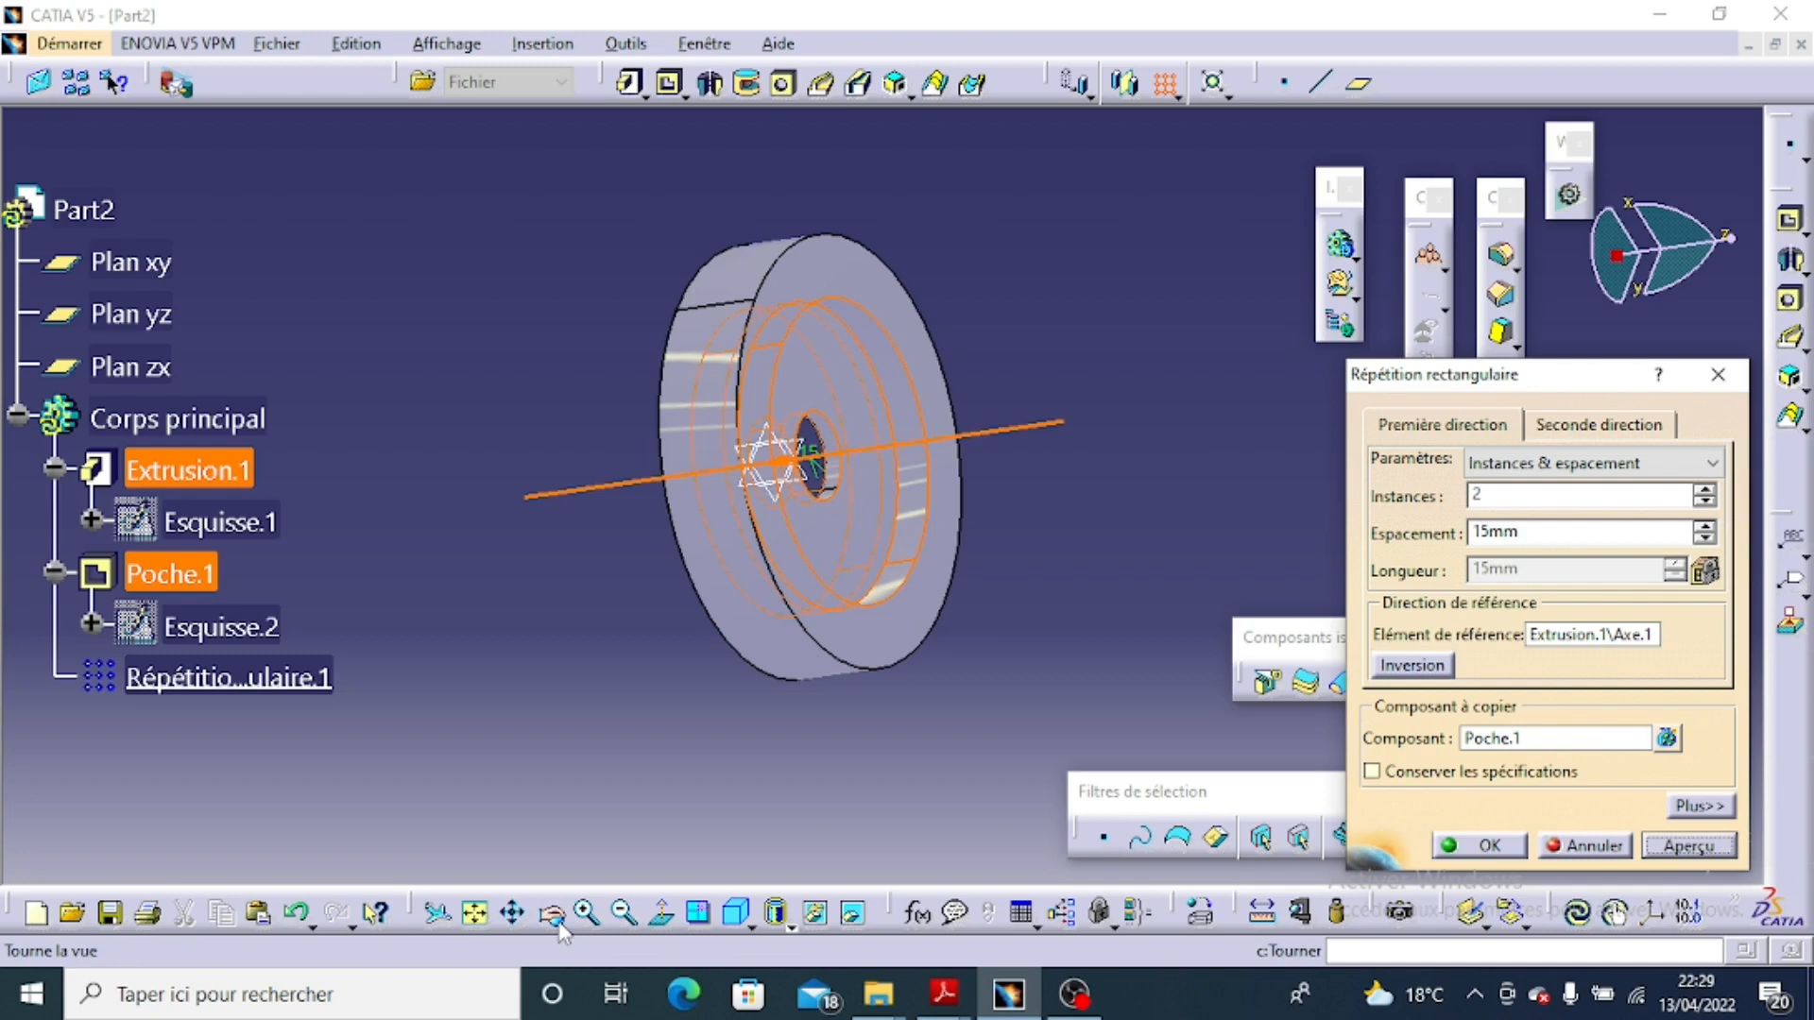
left_click_drag(561, 934, 661, 907)
left_click(1438, 843)
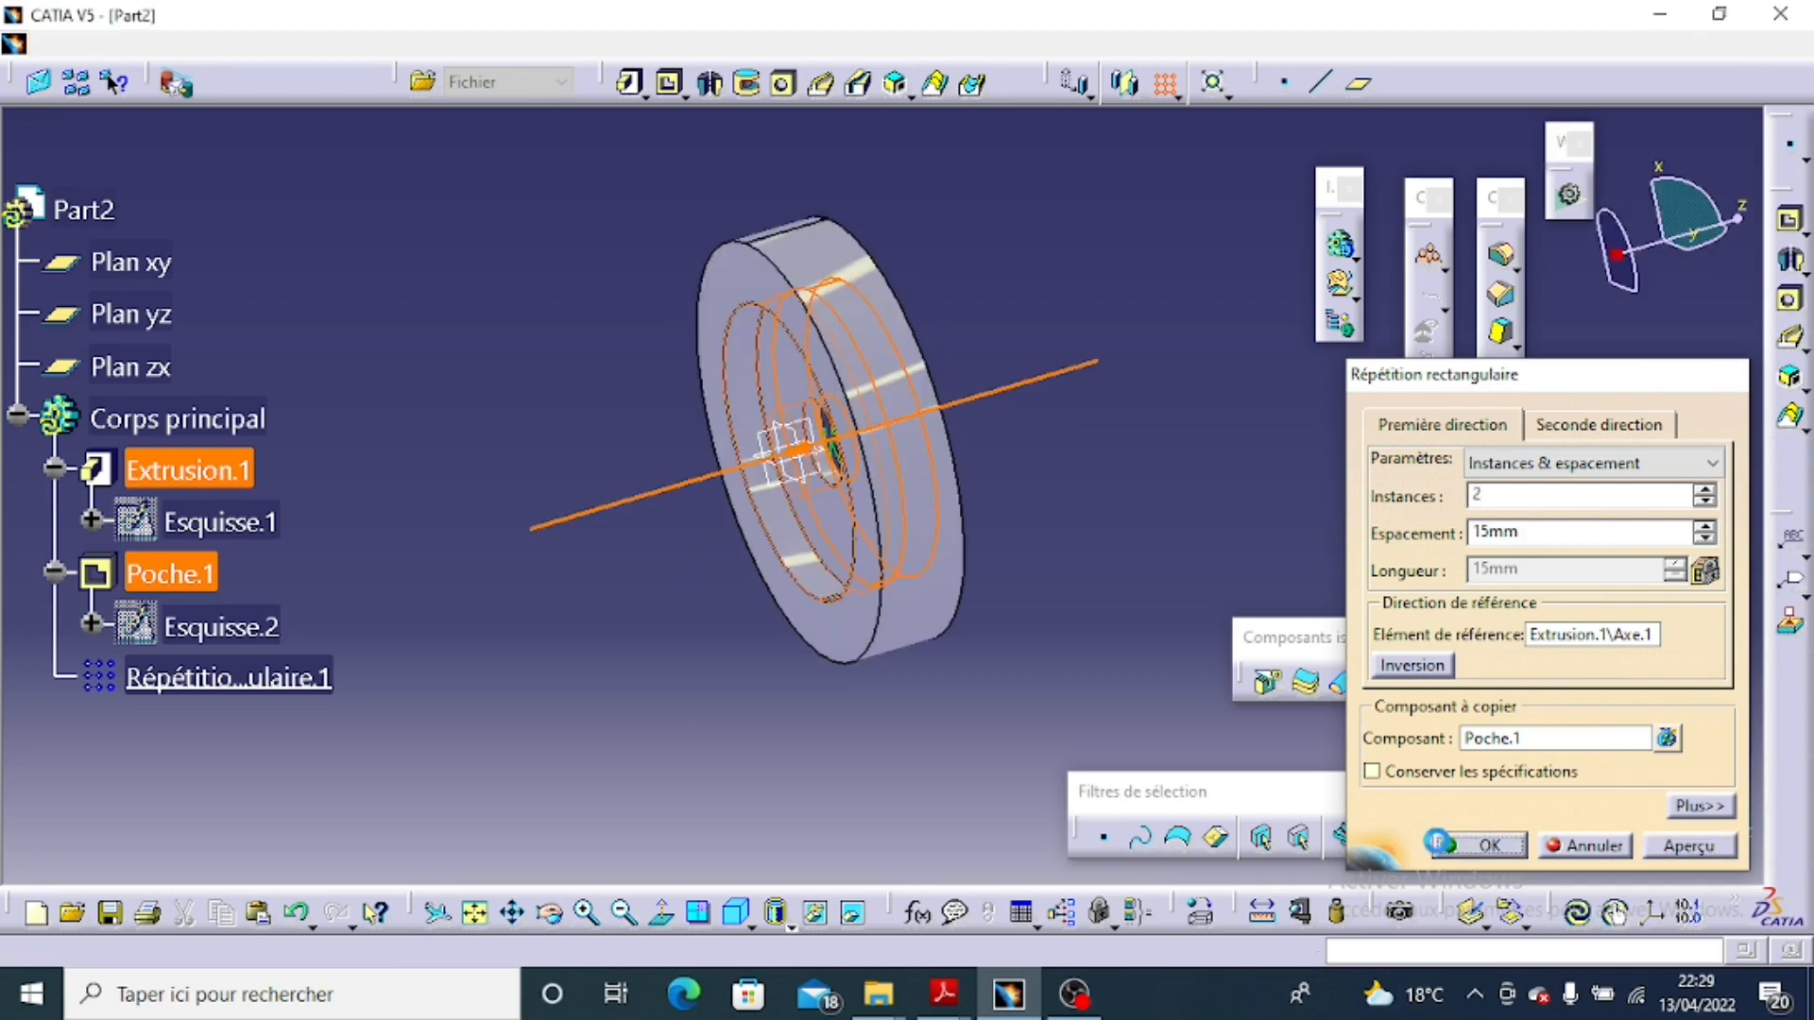
Check the drawing and sketch a small circle on the disc's horizontal axis, centred about 32 mm from the origin and about 21 mm in diameter.
middle_click_drag(892, 640, 893, 639)
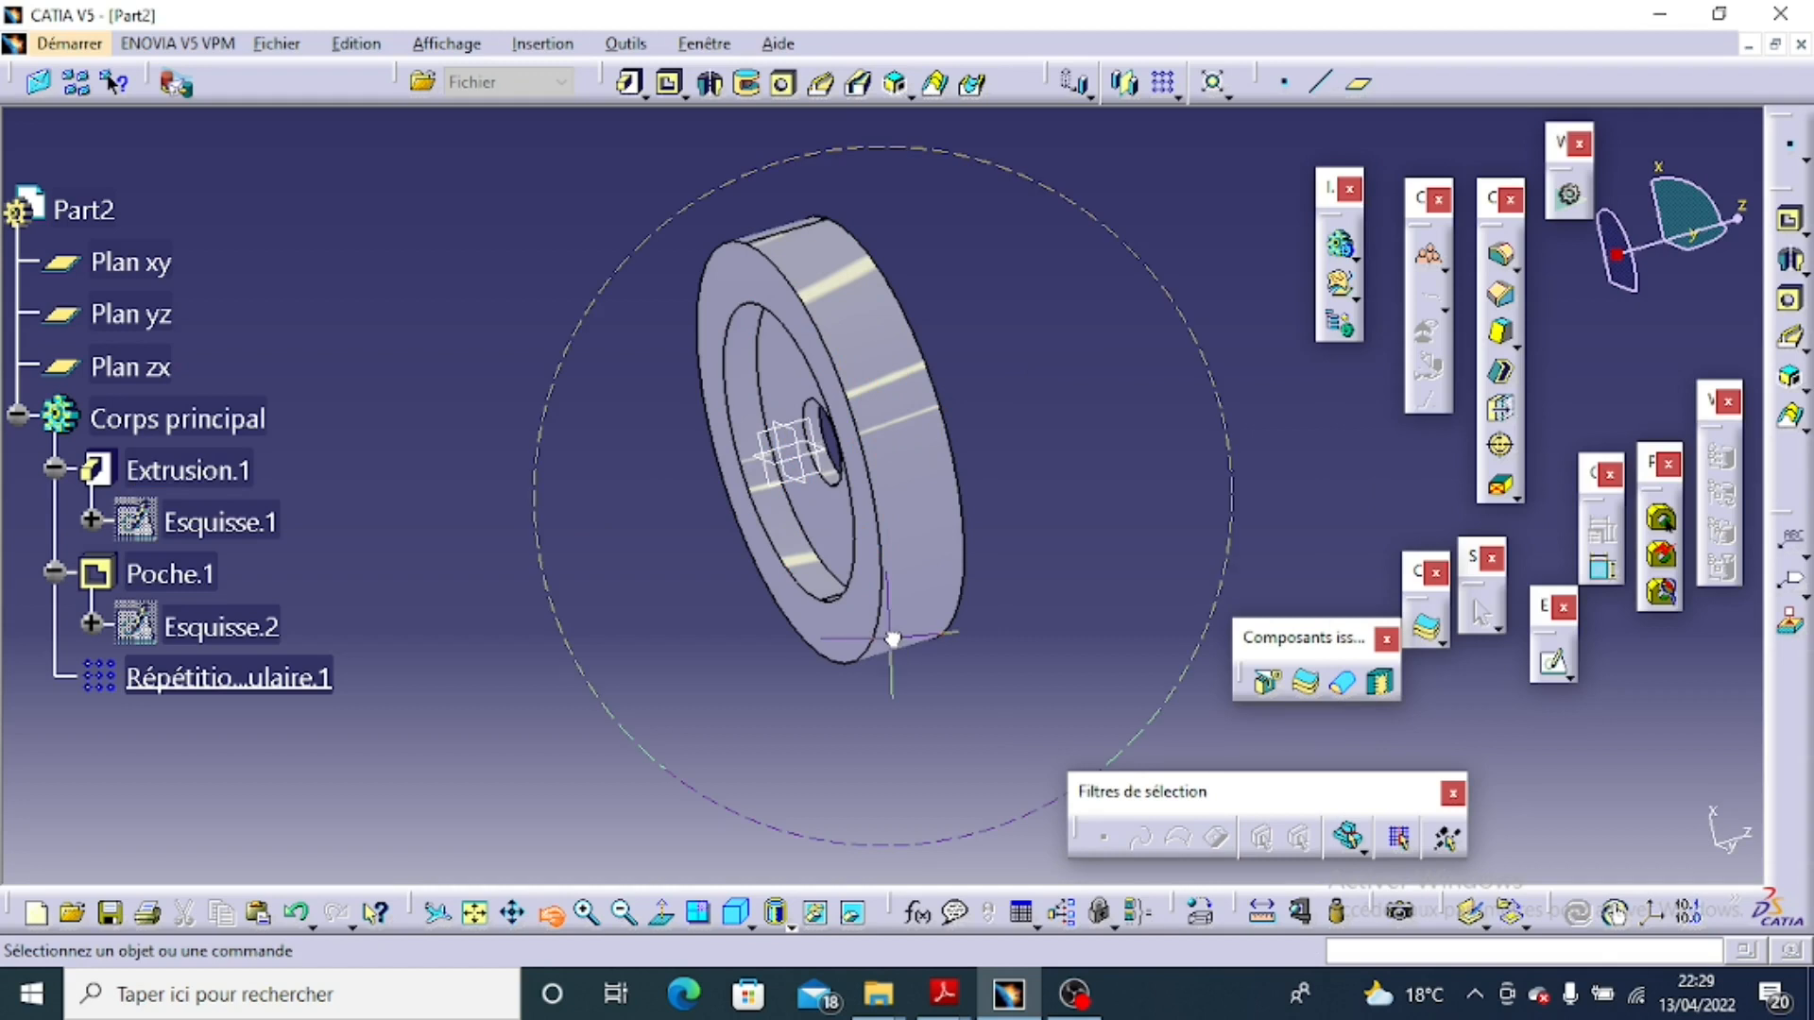
left_click(944, 994)
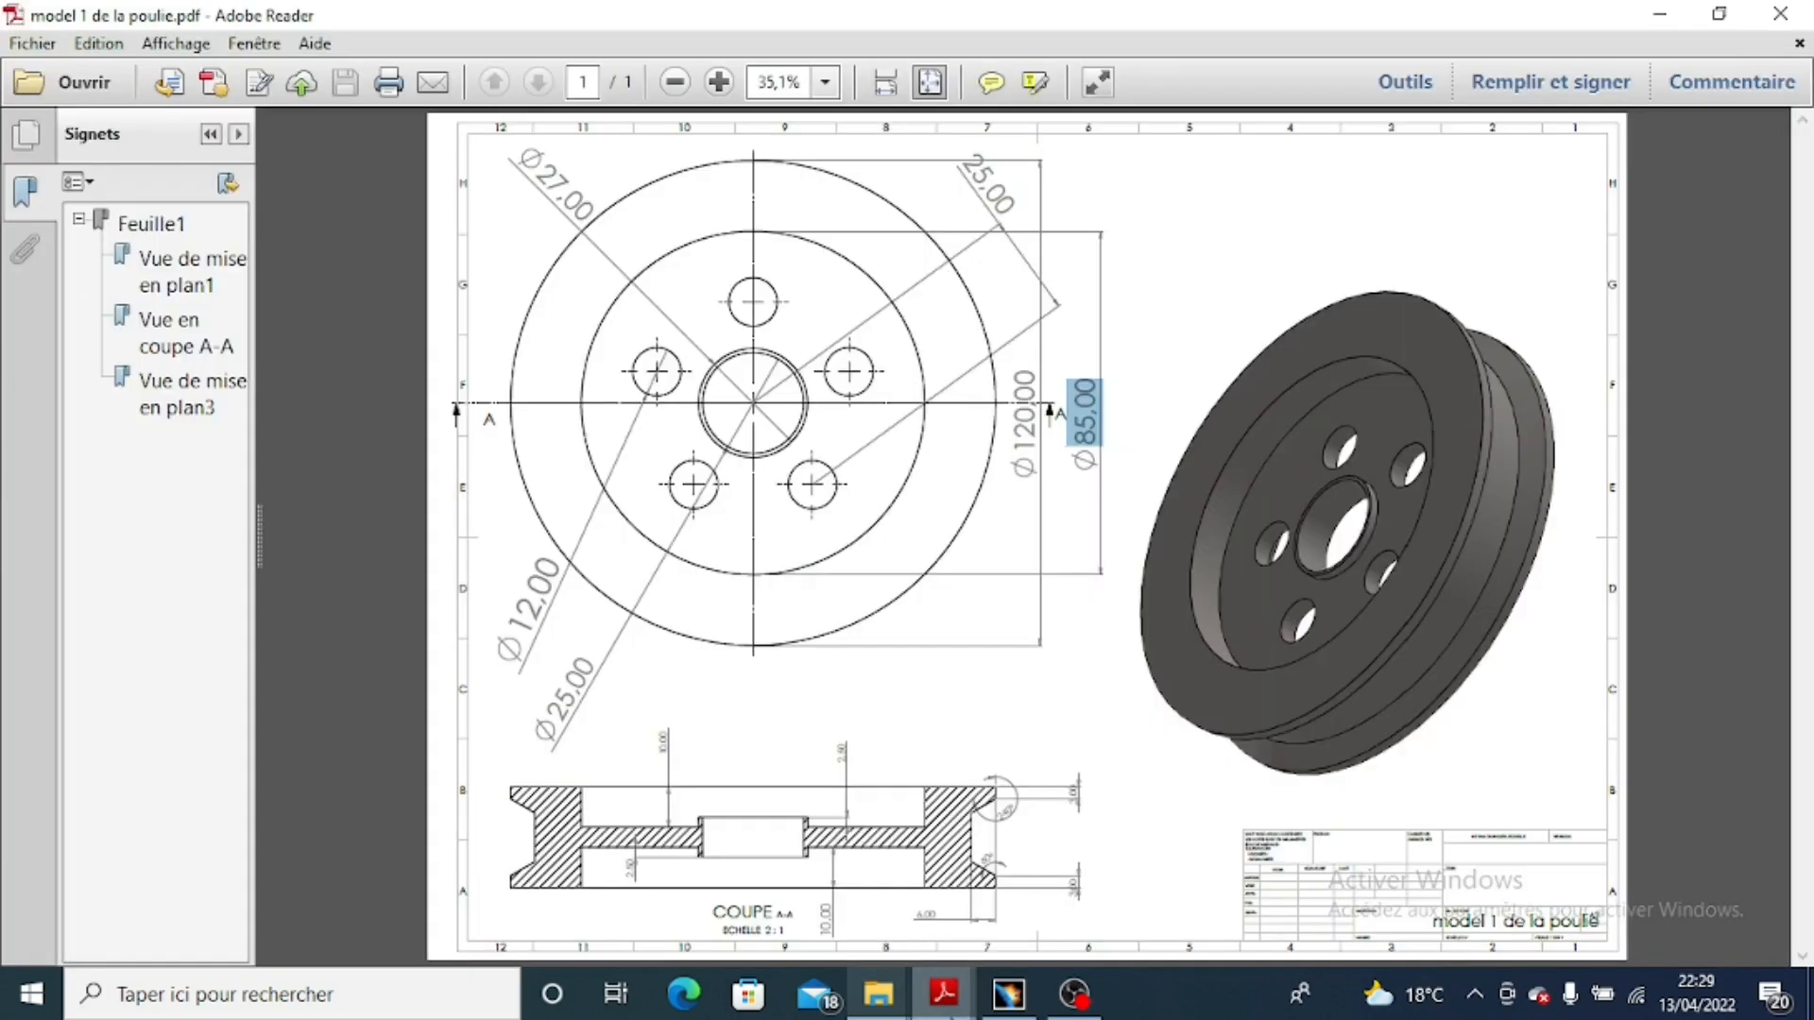
left_click(1011, 999)
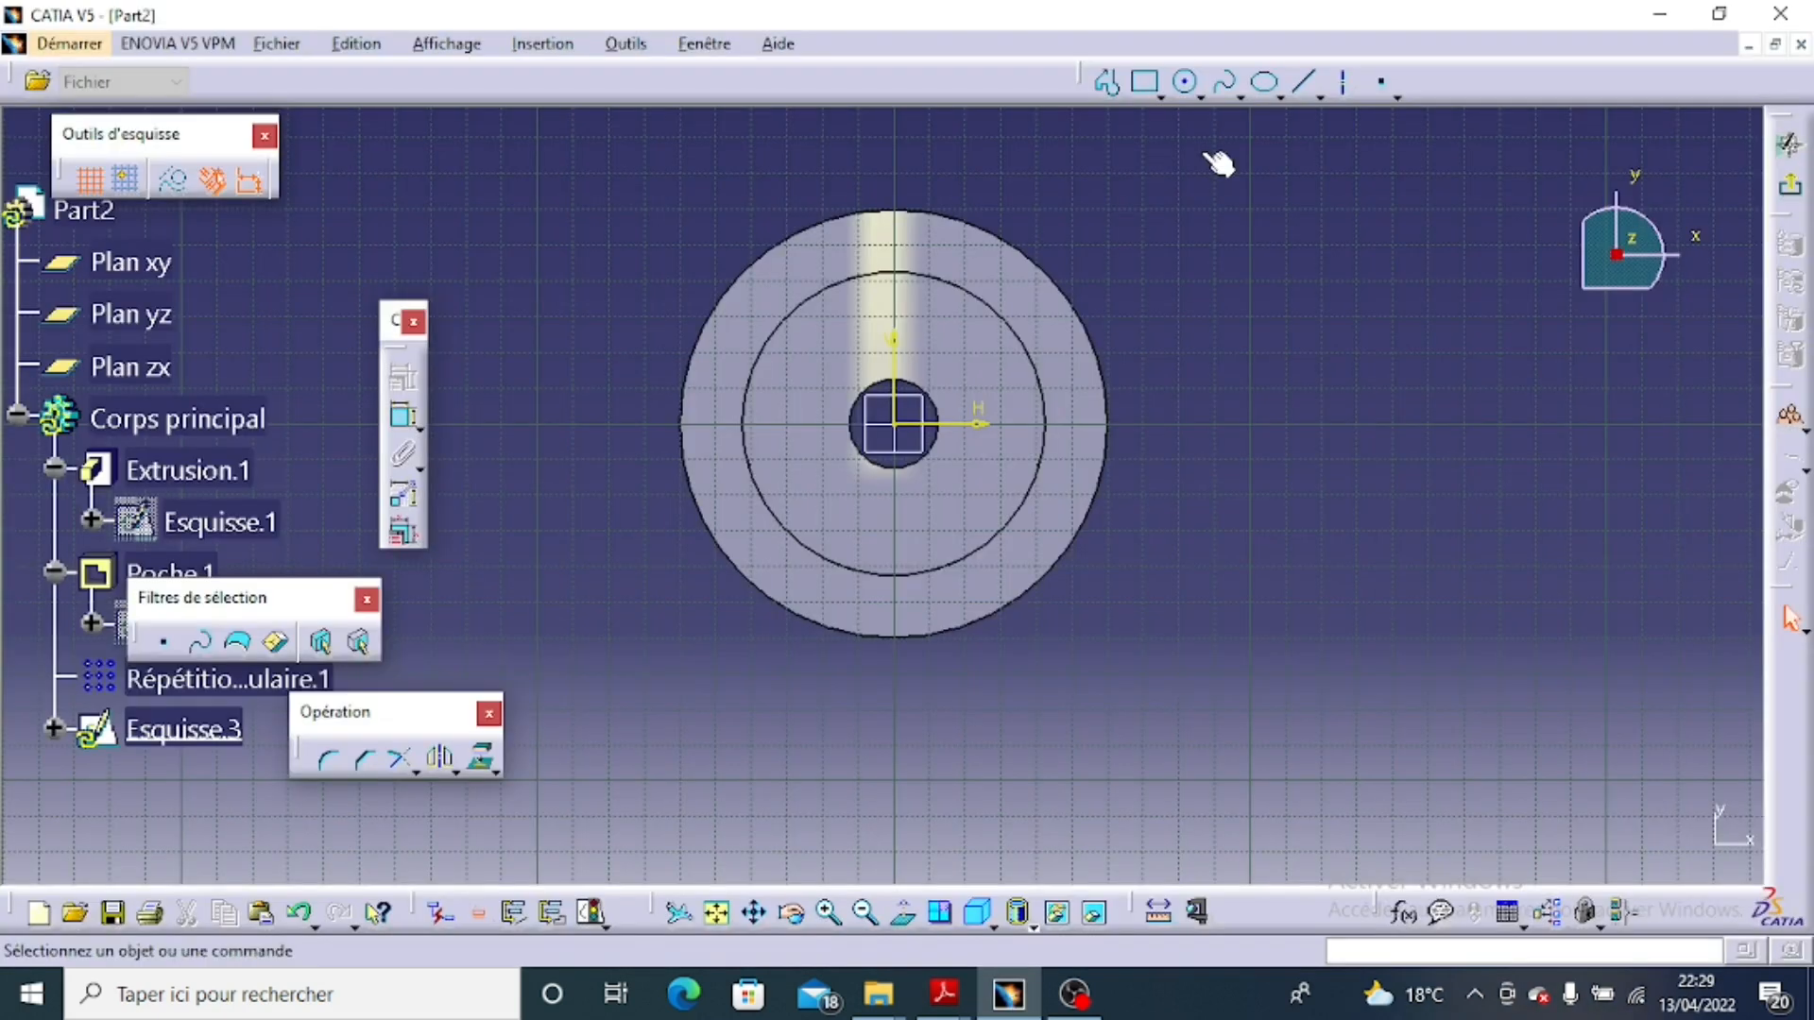
left_click(1189, 83)
left_click(1022, 427)
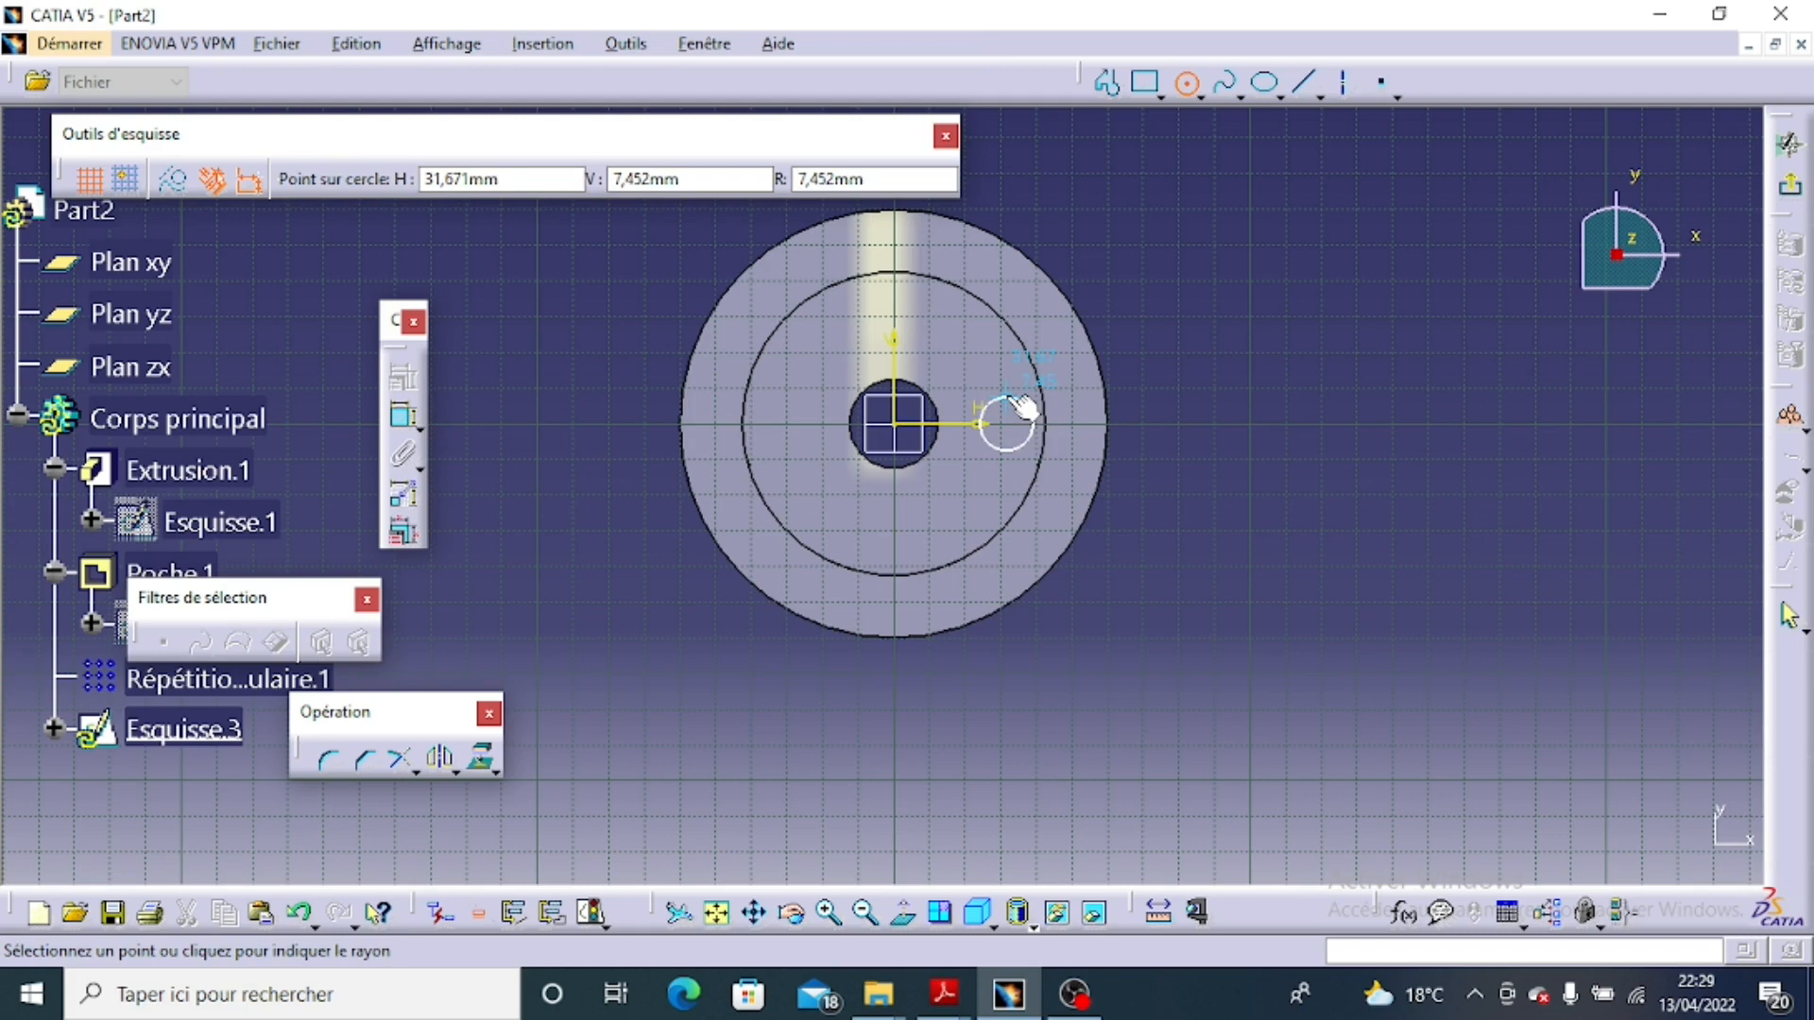
left_click(1026, 406)
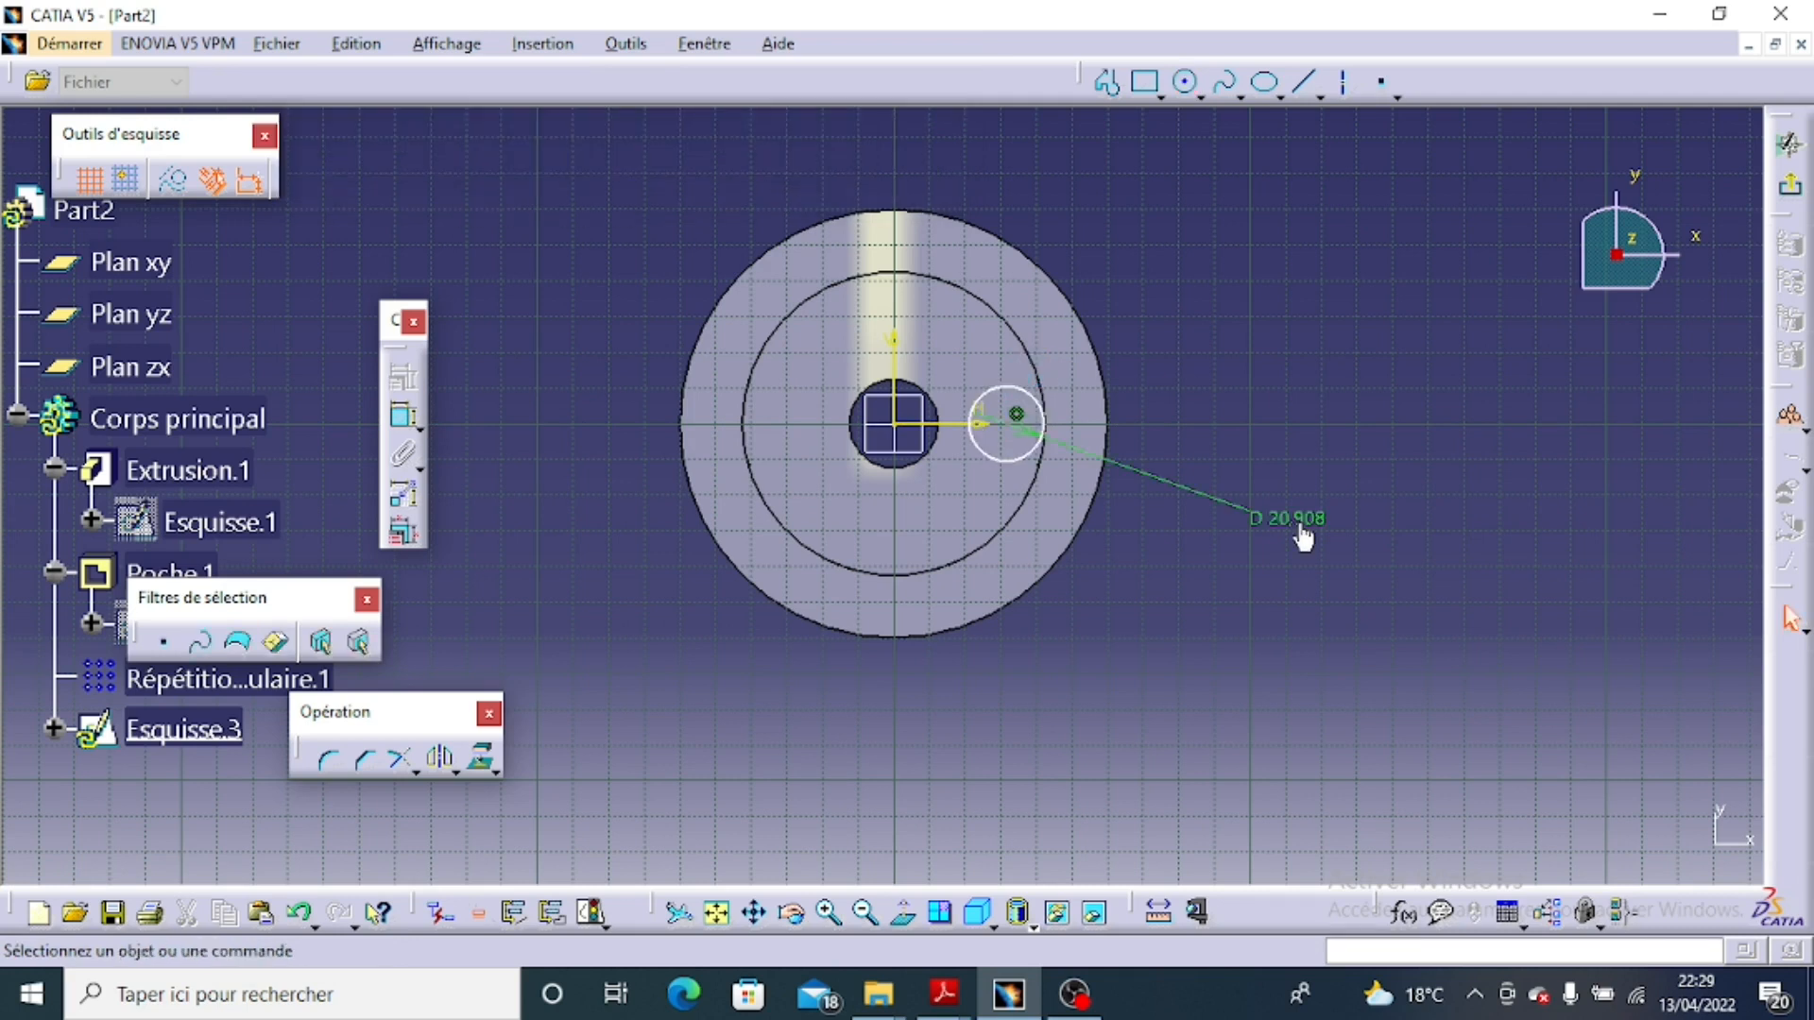
Set the small circle's diameter to 12 mm.
double_click(1294, 521)
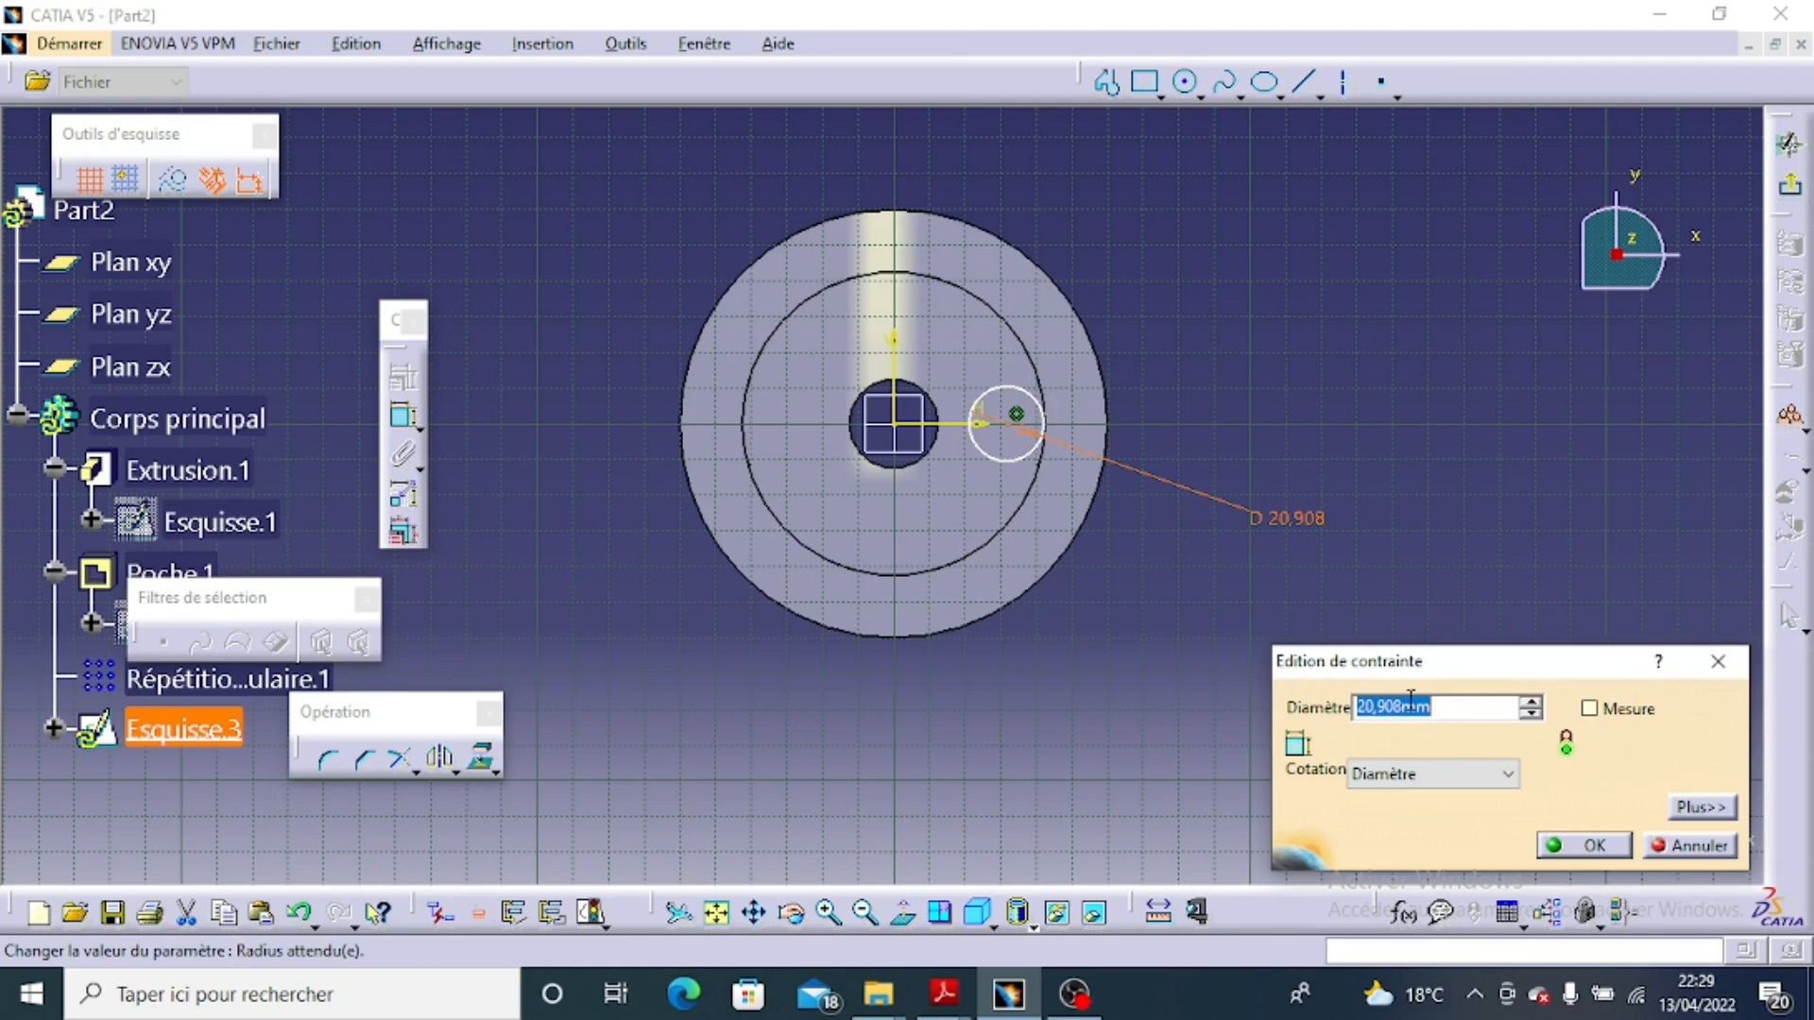
type("12")
key("Return")
Dimension the distance from the disc's centre to the small circle's centre and set it to 25 mm as in the drawing.
left_click(406, 416)
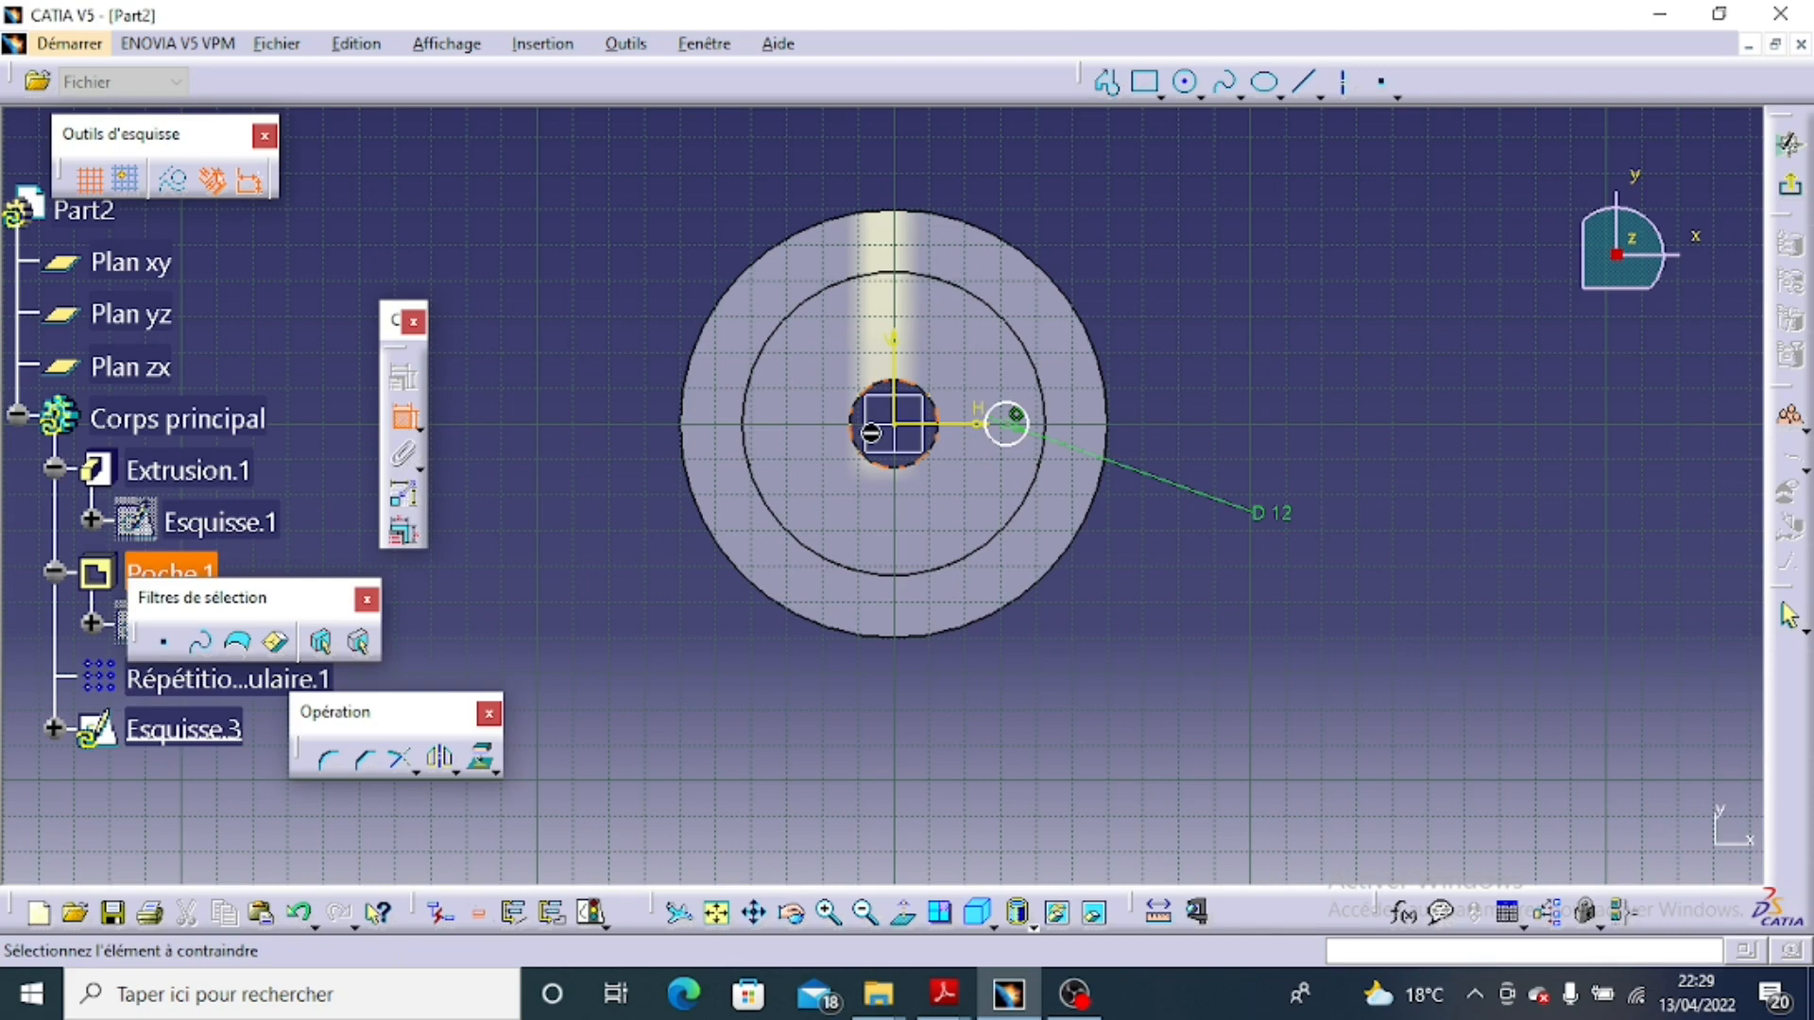
double_click(980, 715)
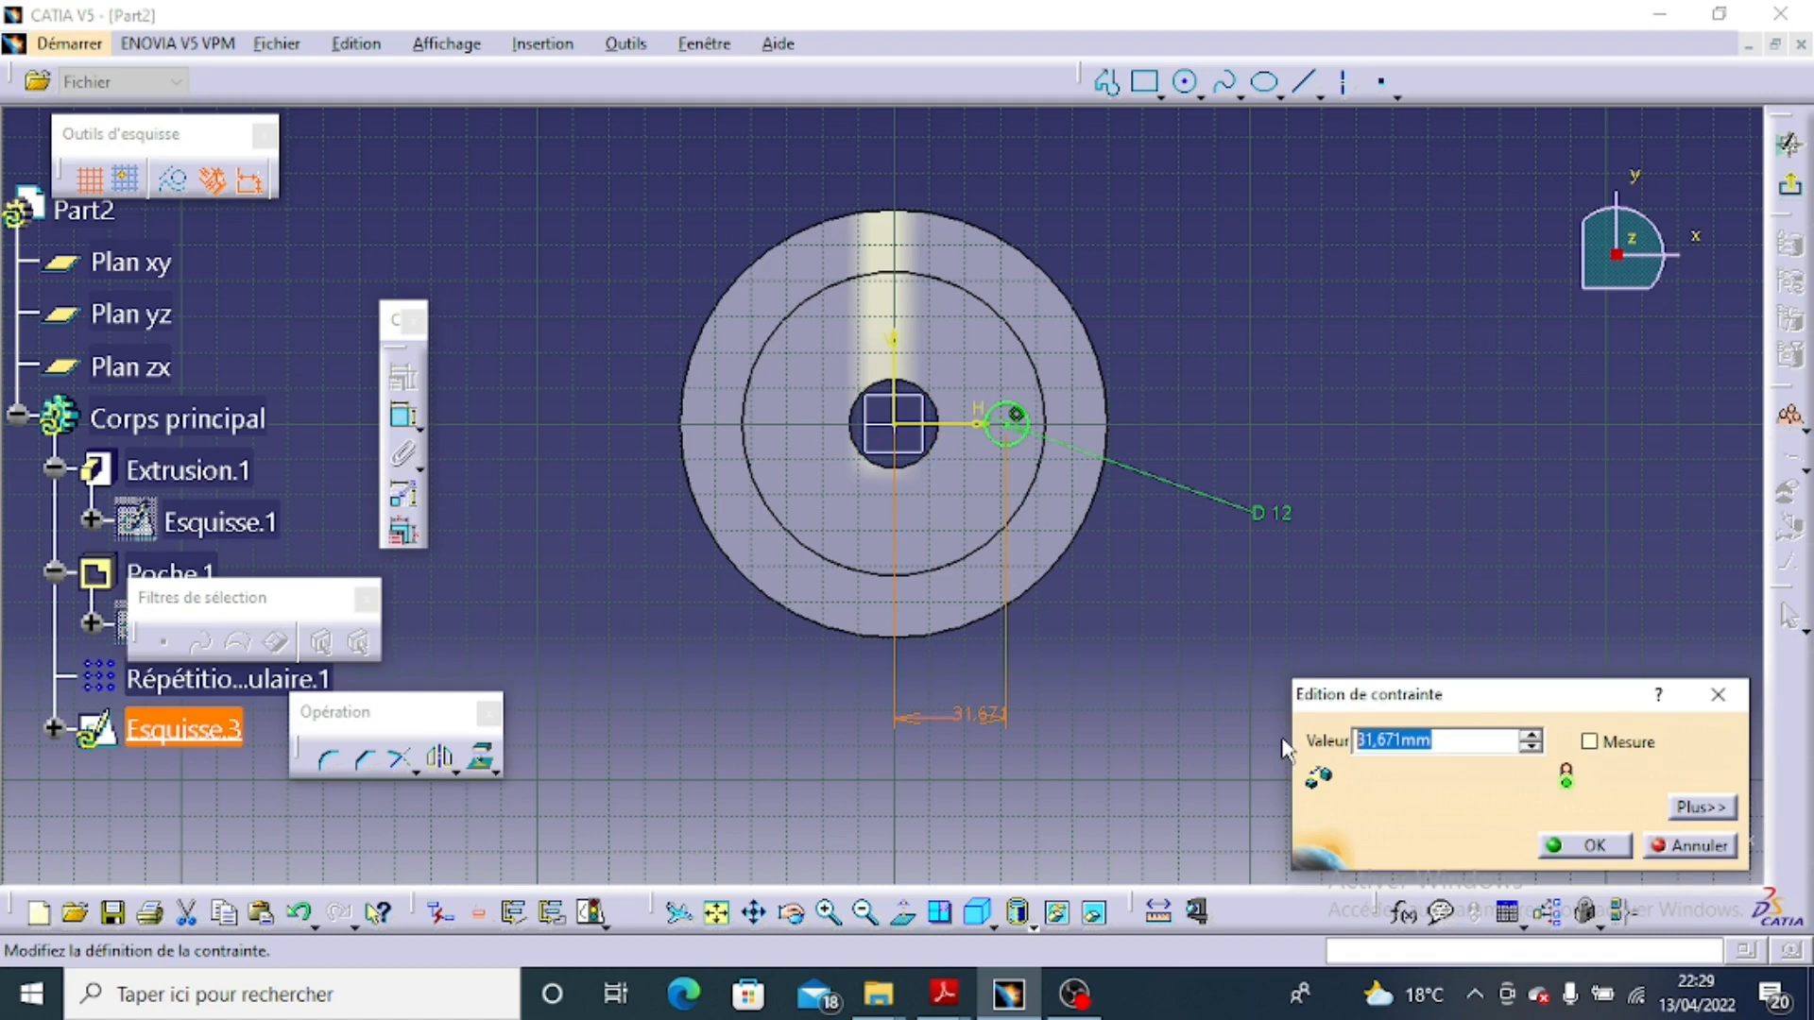
key("alt+Tab")
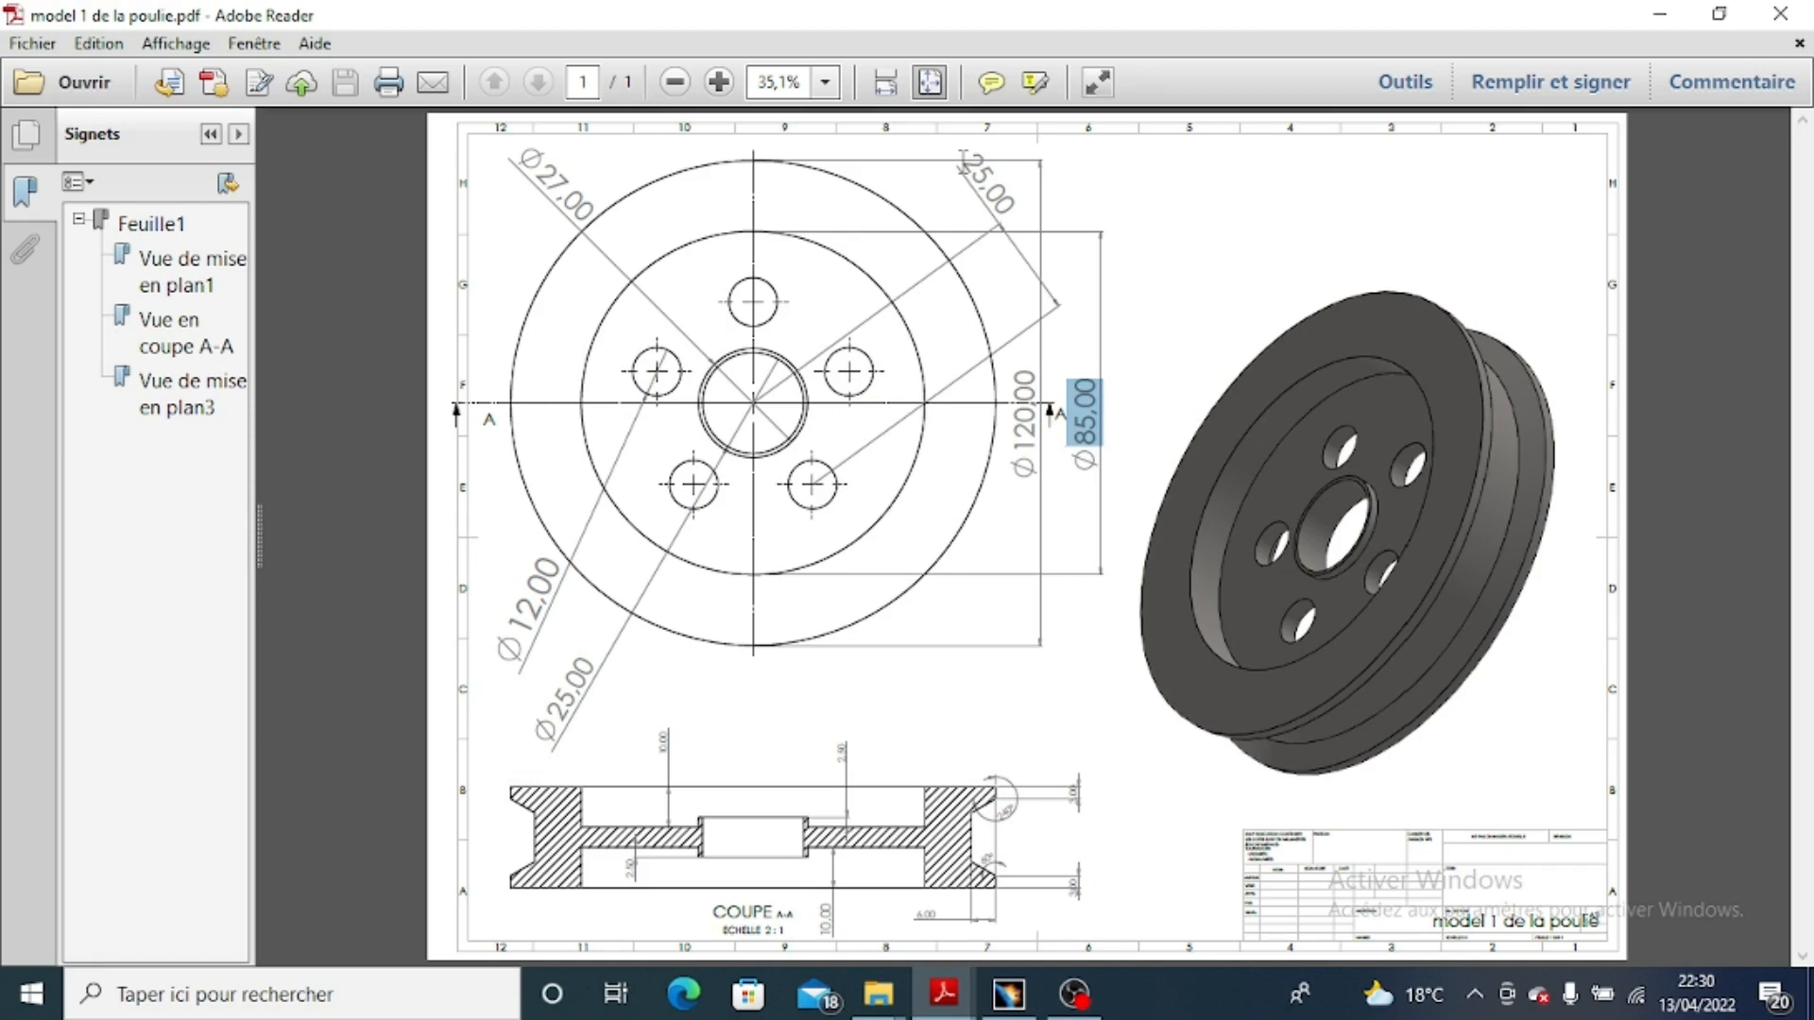
key("alt+Tab")
type("2")
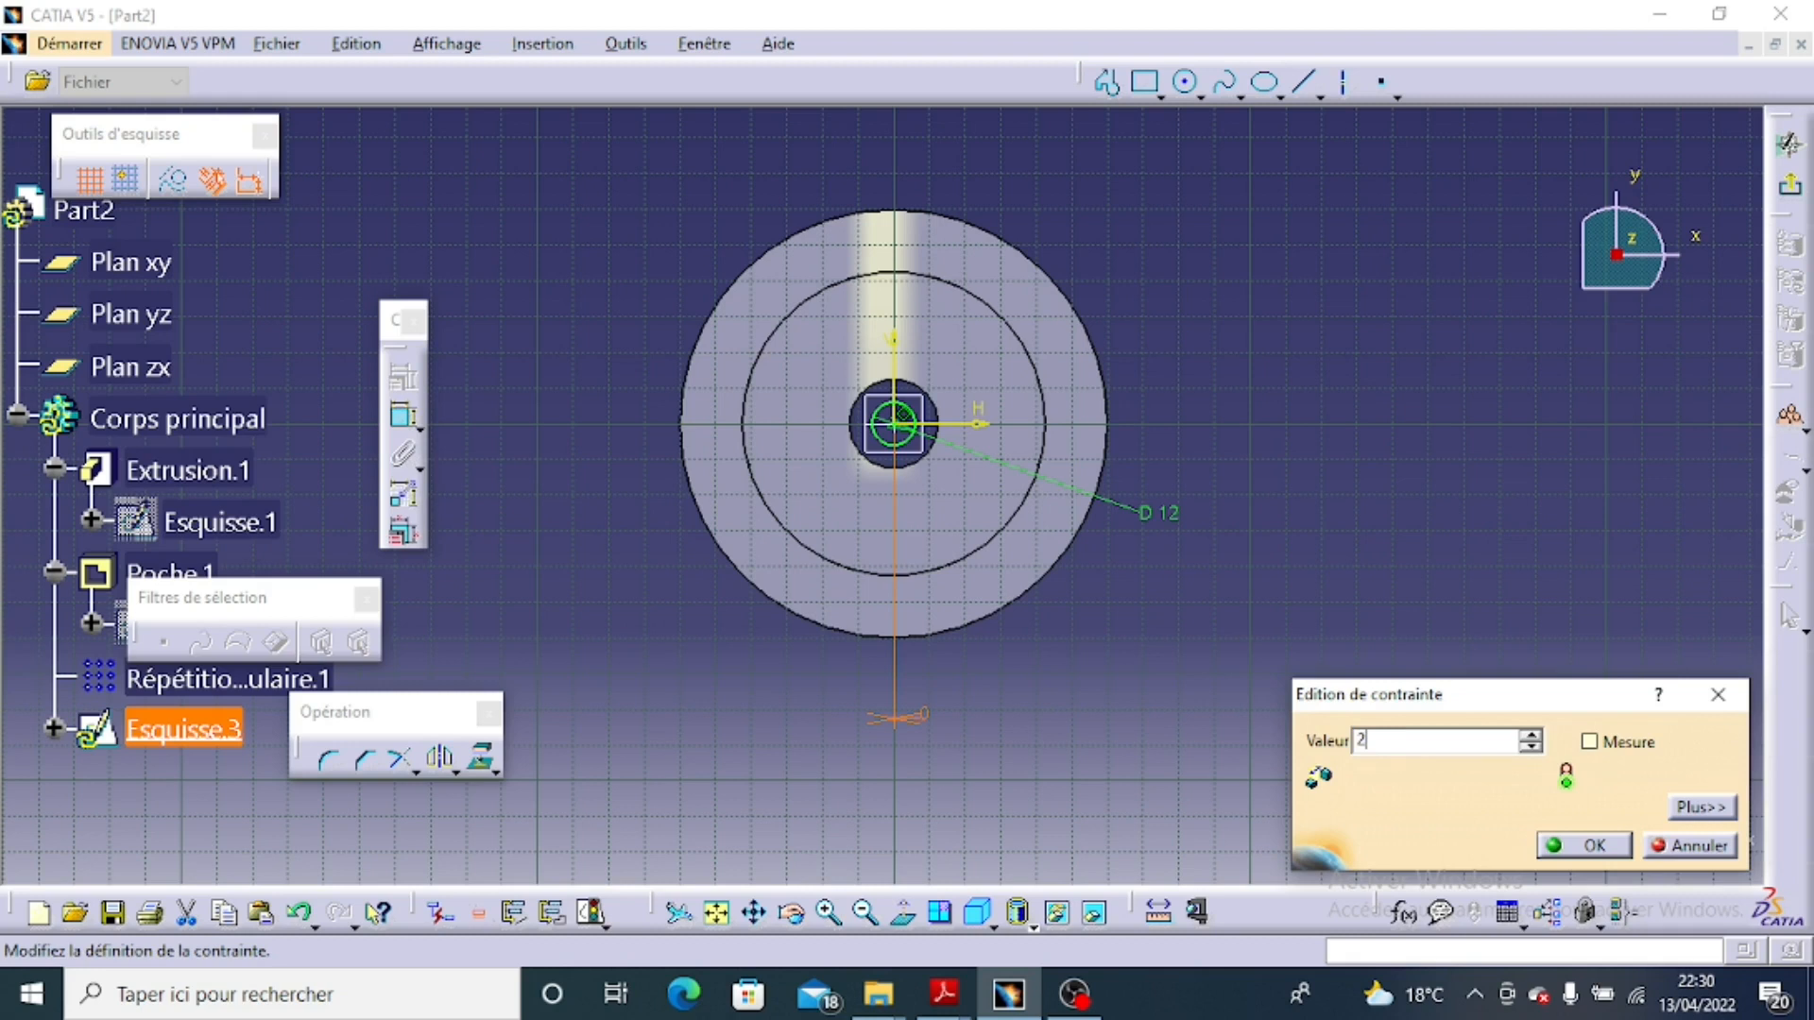
type("5")
key("Return")
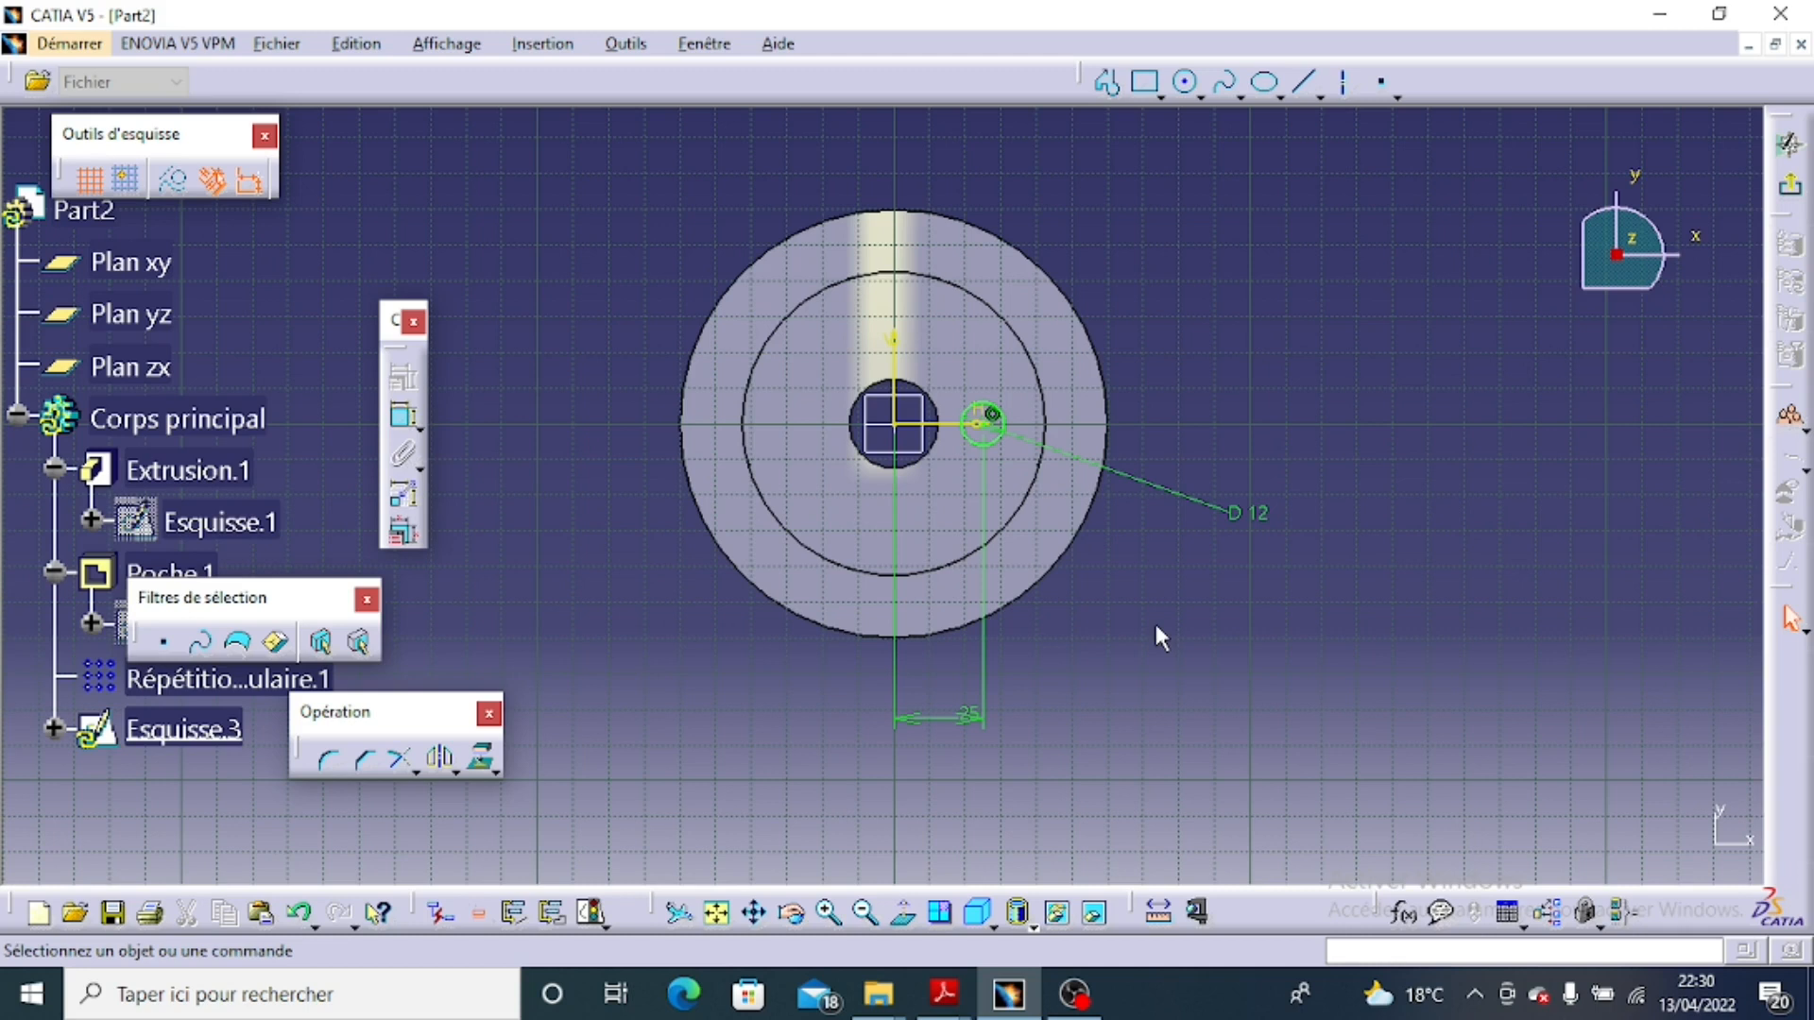
Exit the sketch and cut the 12 mm circle into the disc as a pocket 10 mm deep.
left_click(1106, 81)
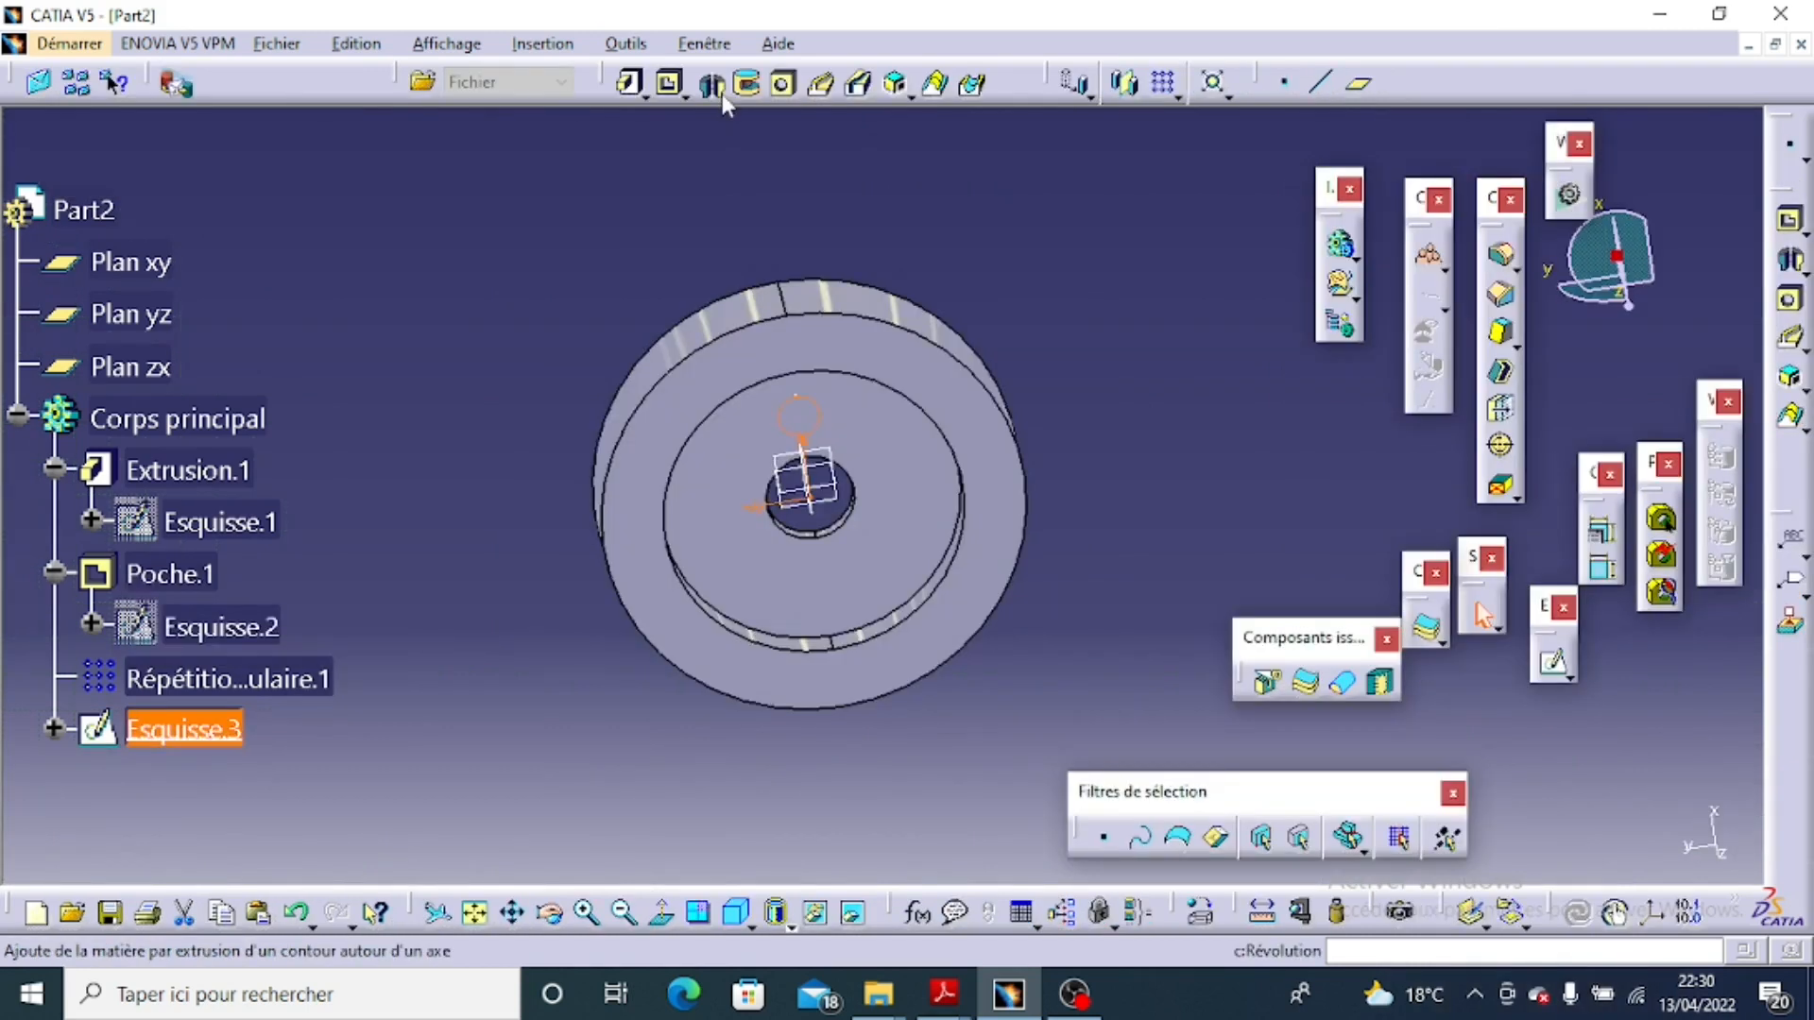
left_click(670, 85)
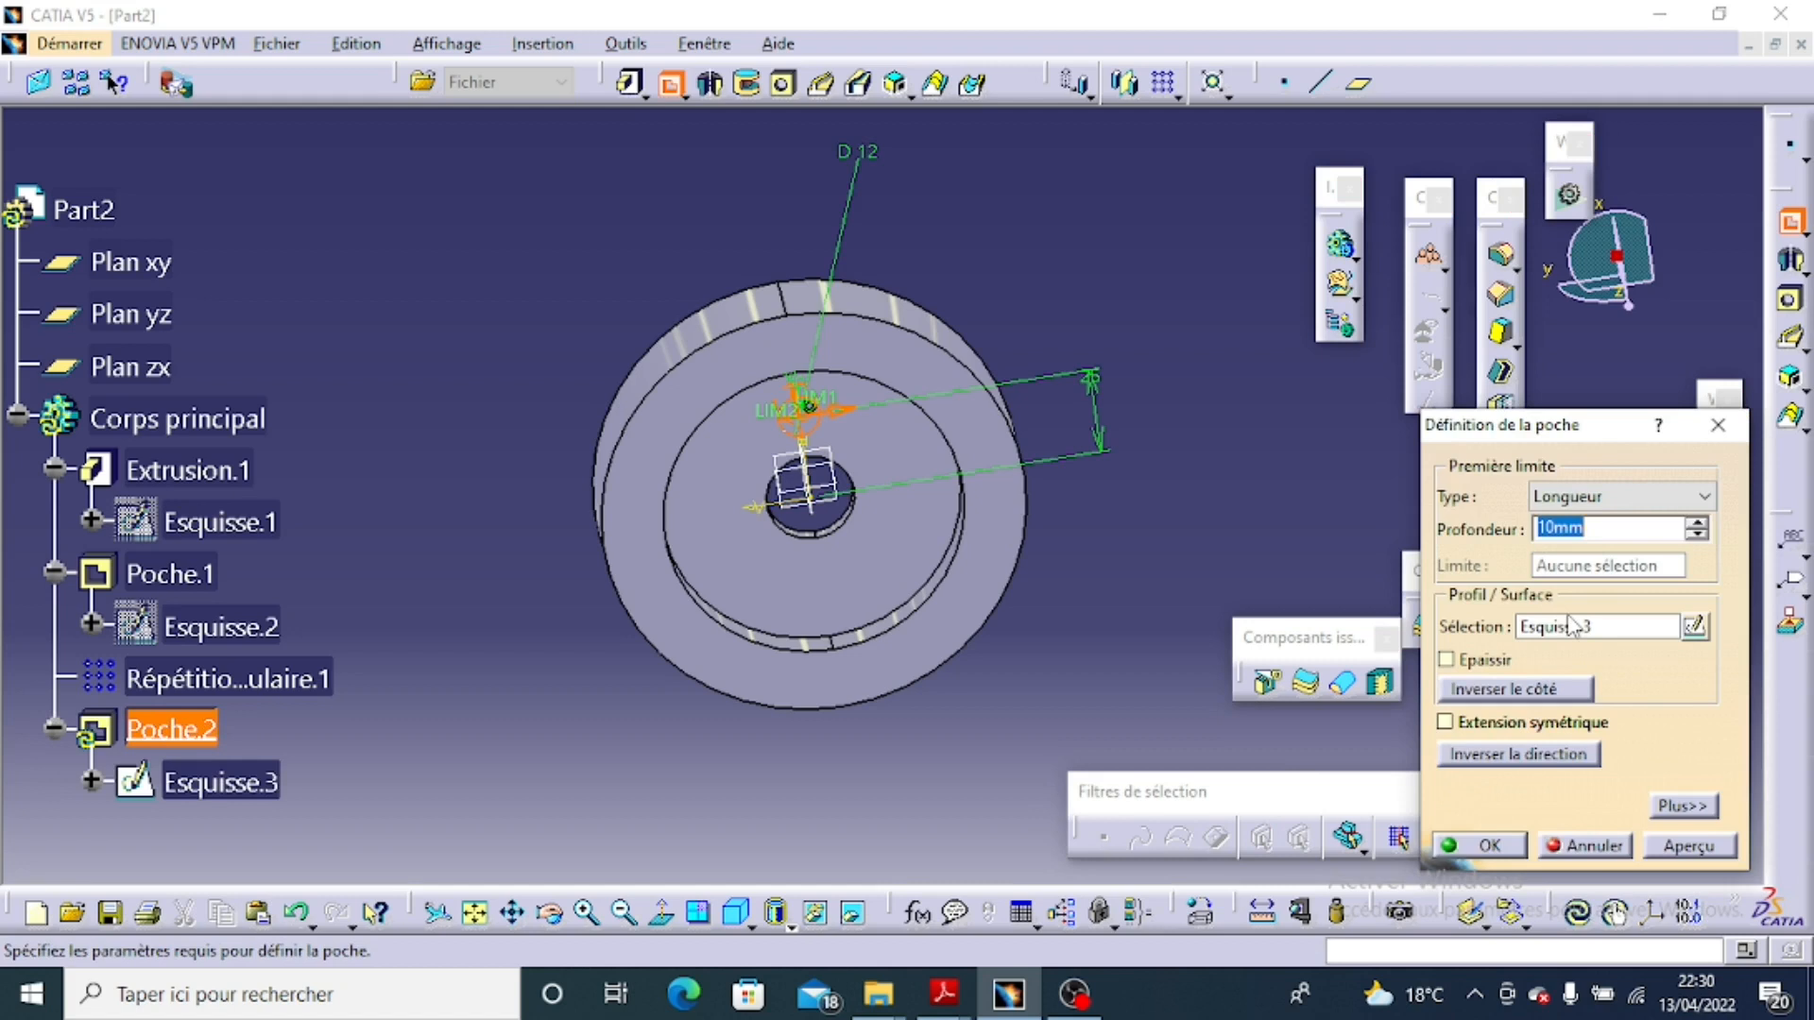
key("Return")
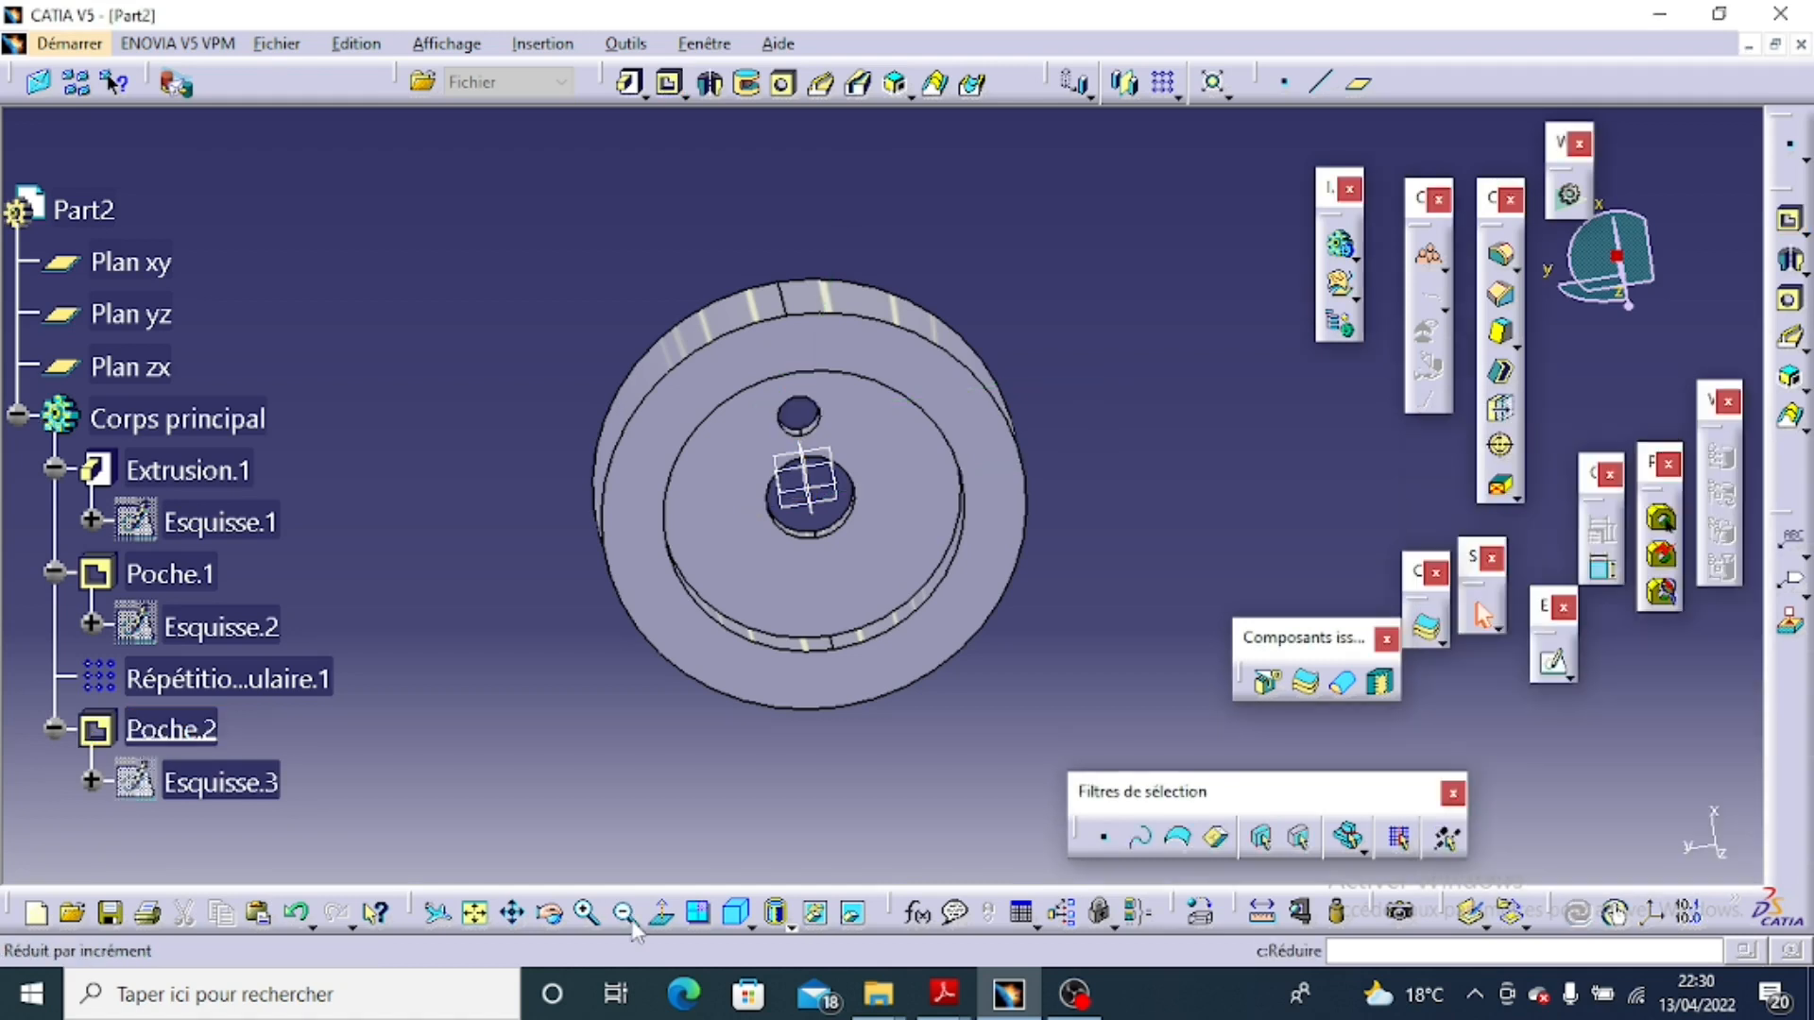
Start a circular pattern with the Couronne entière parameters and 5 instances, checking the hole layout in the PDF drawing.
middle_click_drag(742, 662, 753, 582)
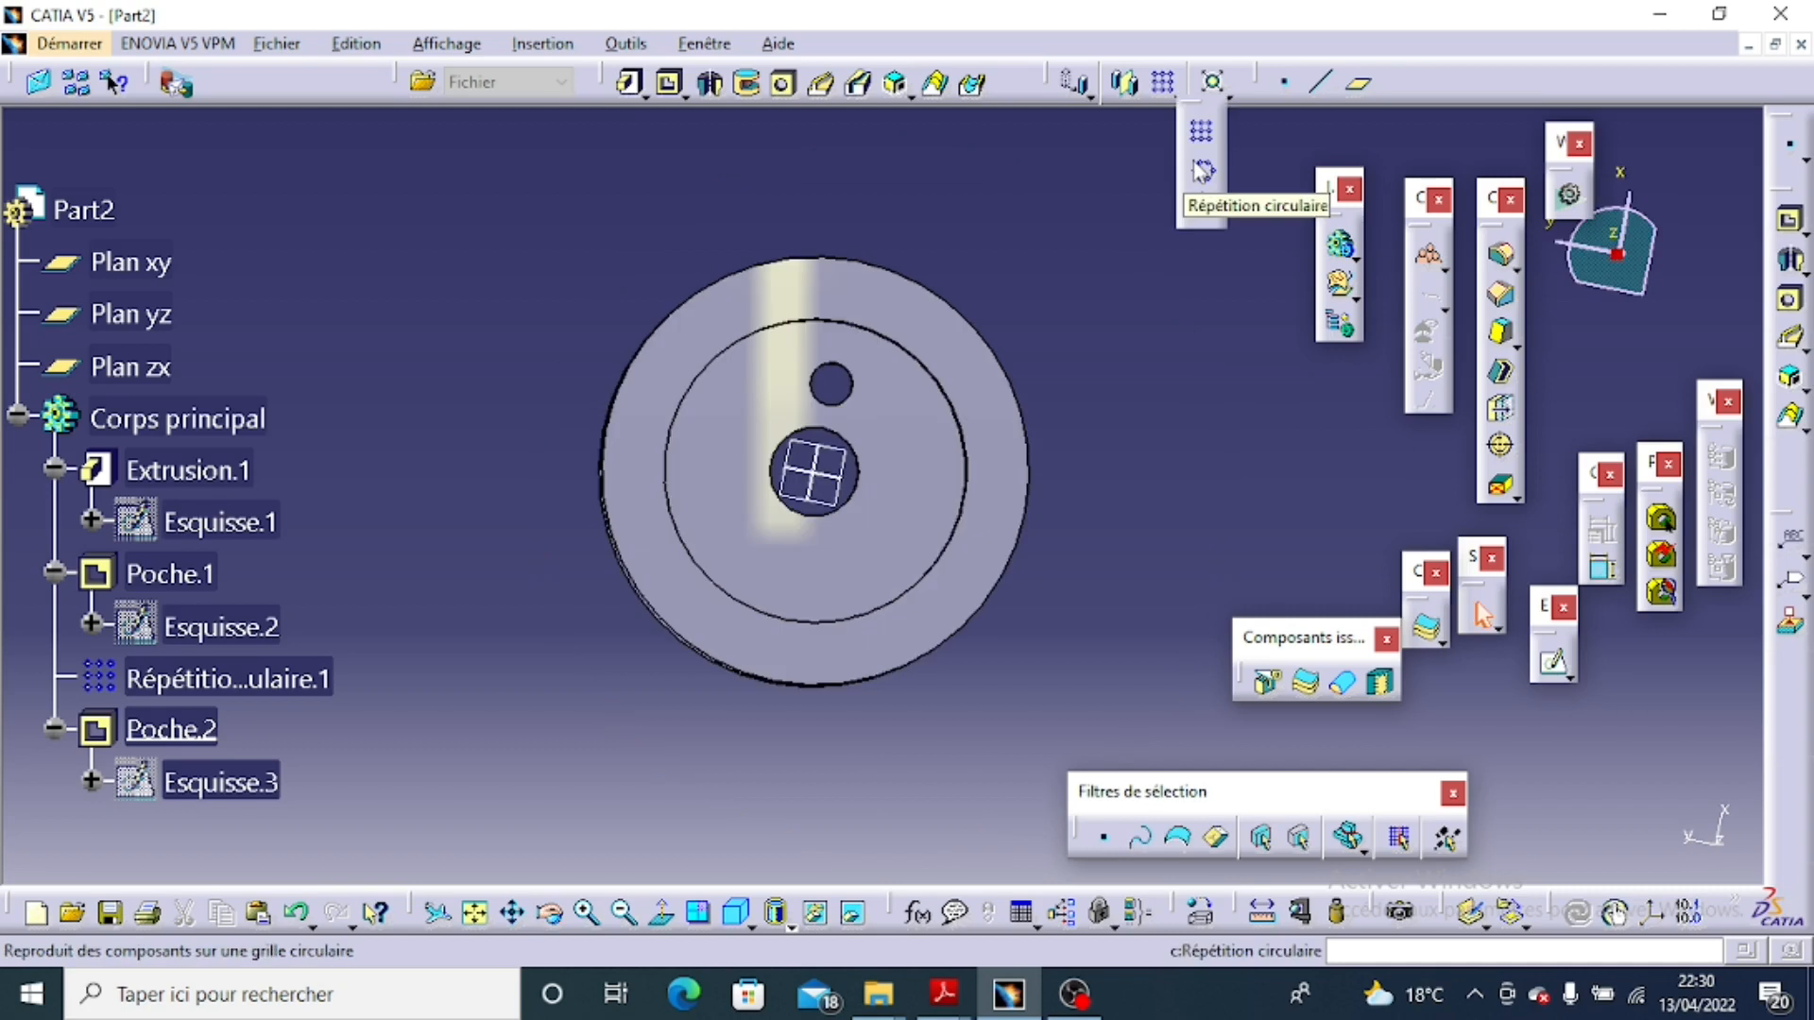
left_click(1192, 180)
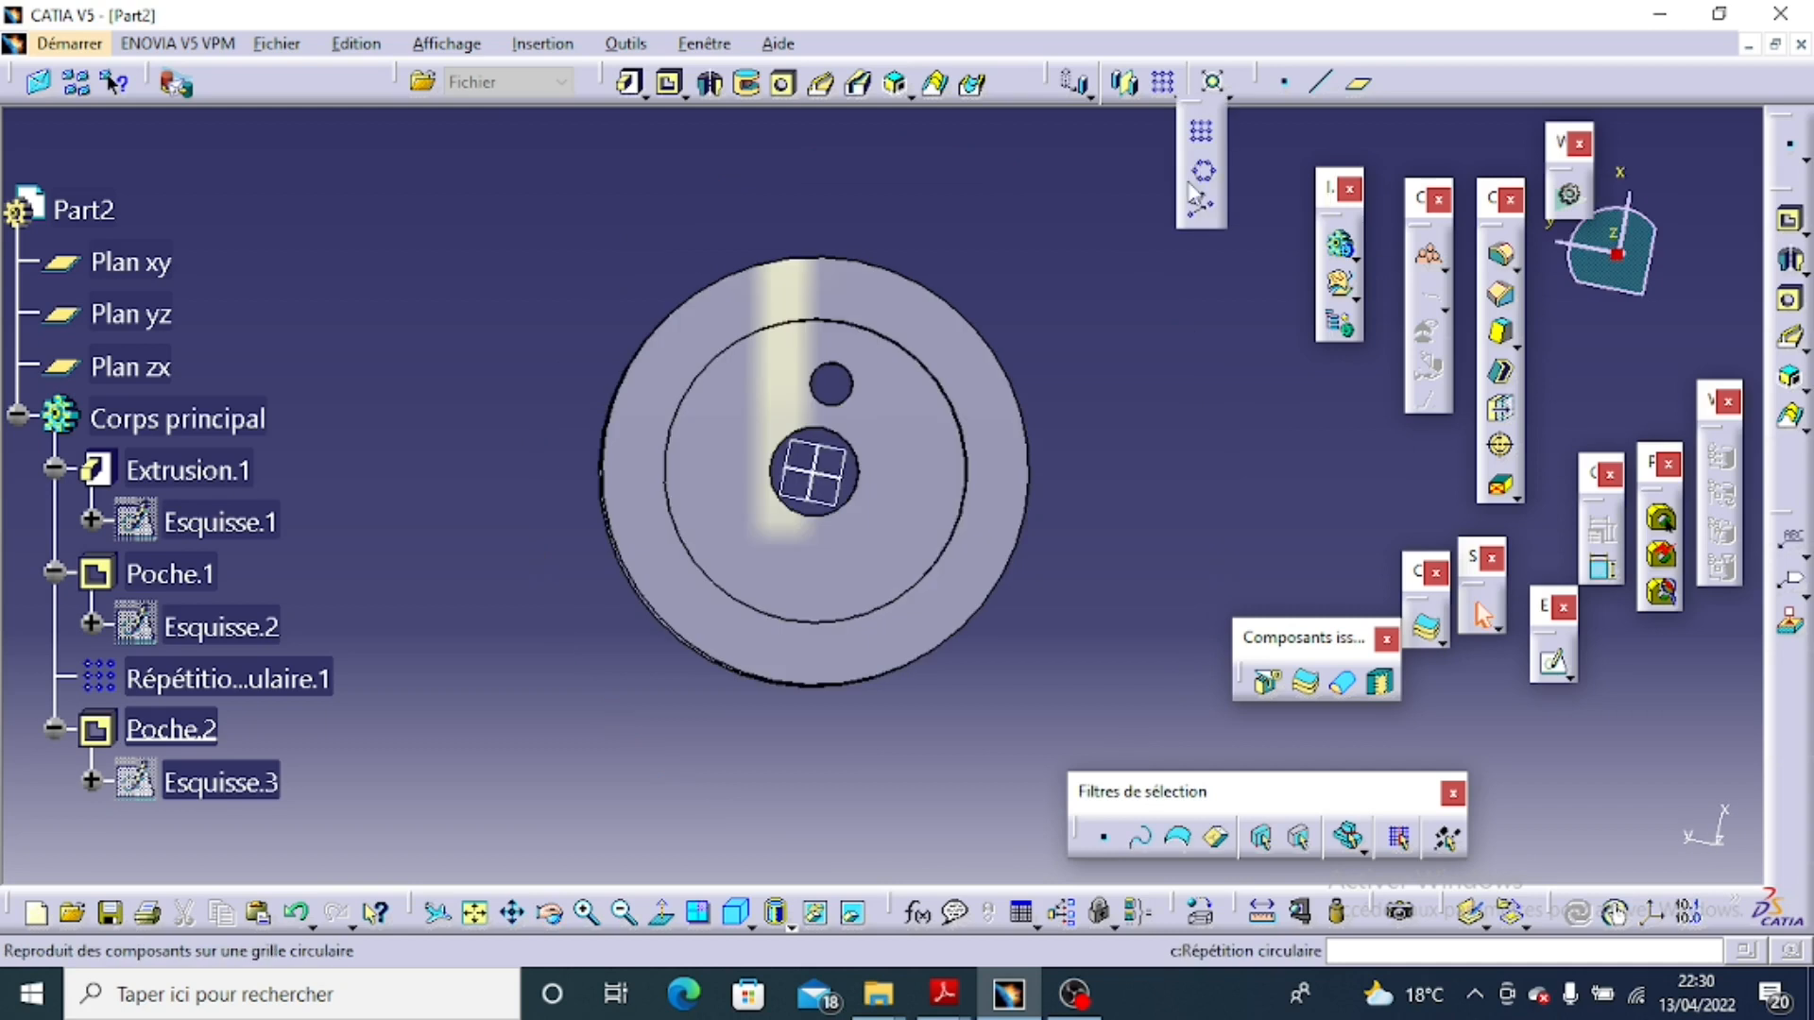
left_click(1538, 463)
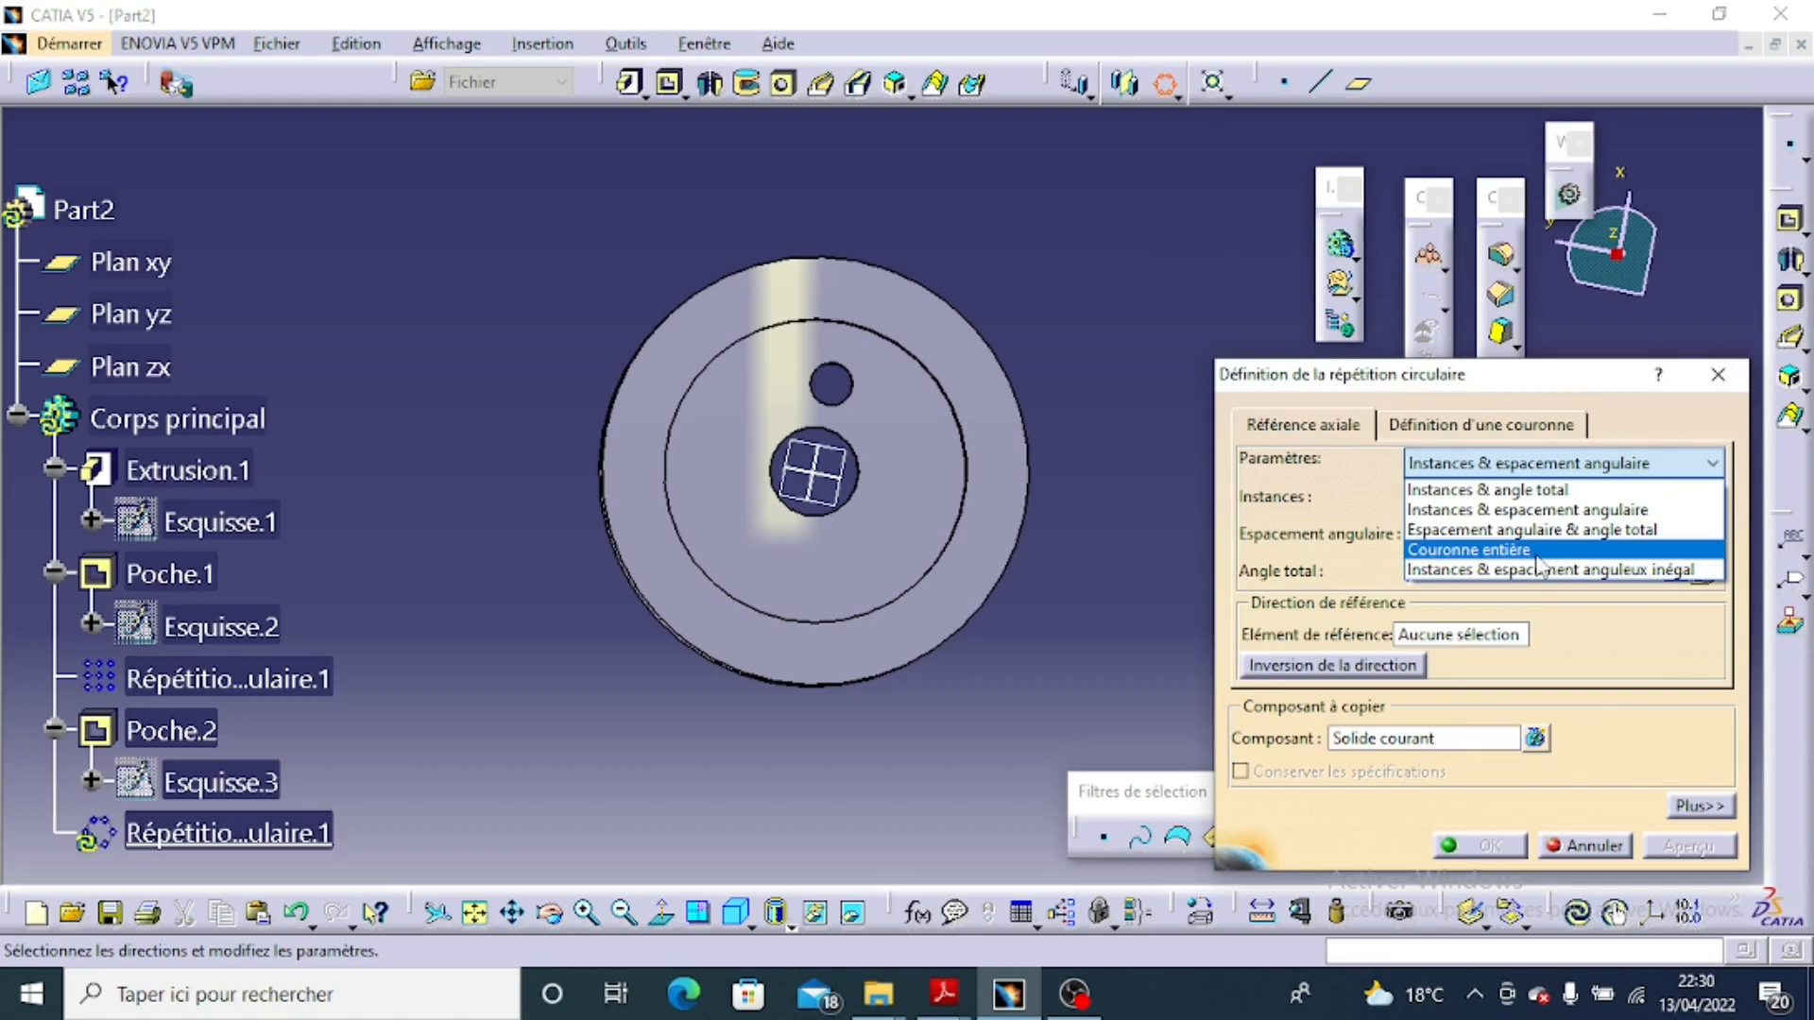
left_click(1537, 553)
type("5")
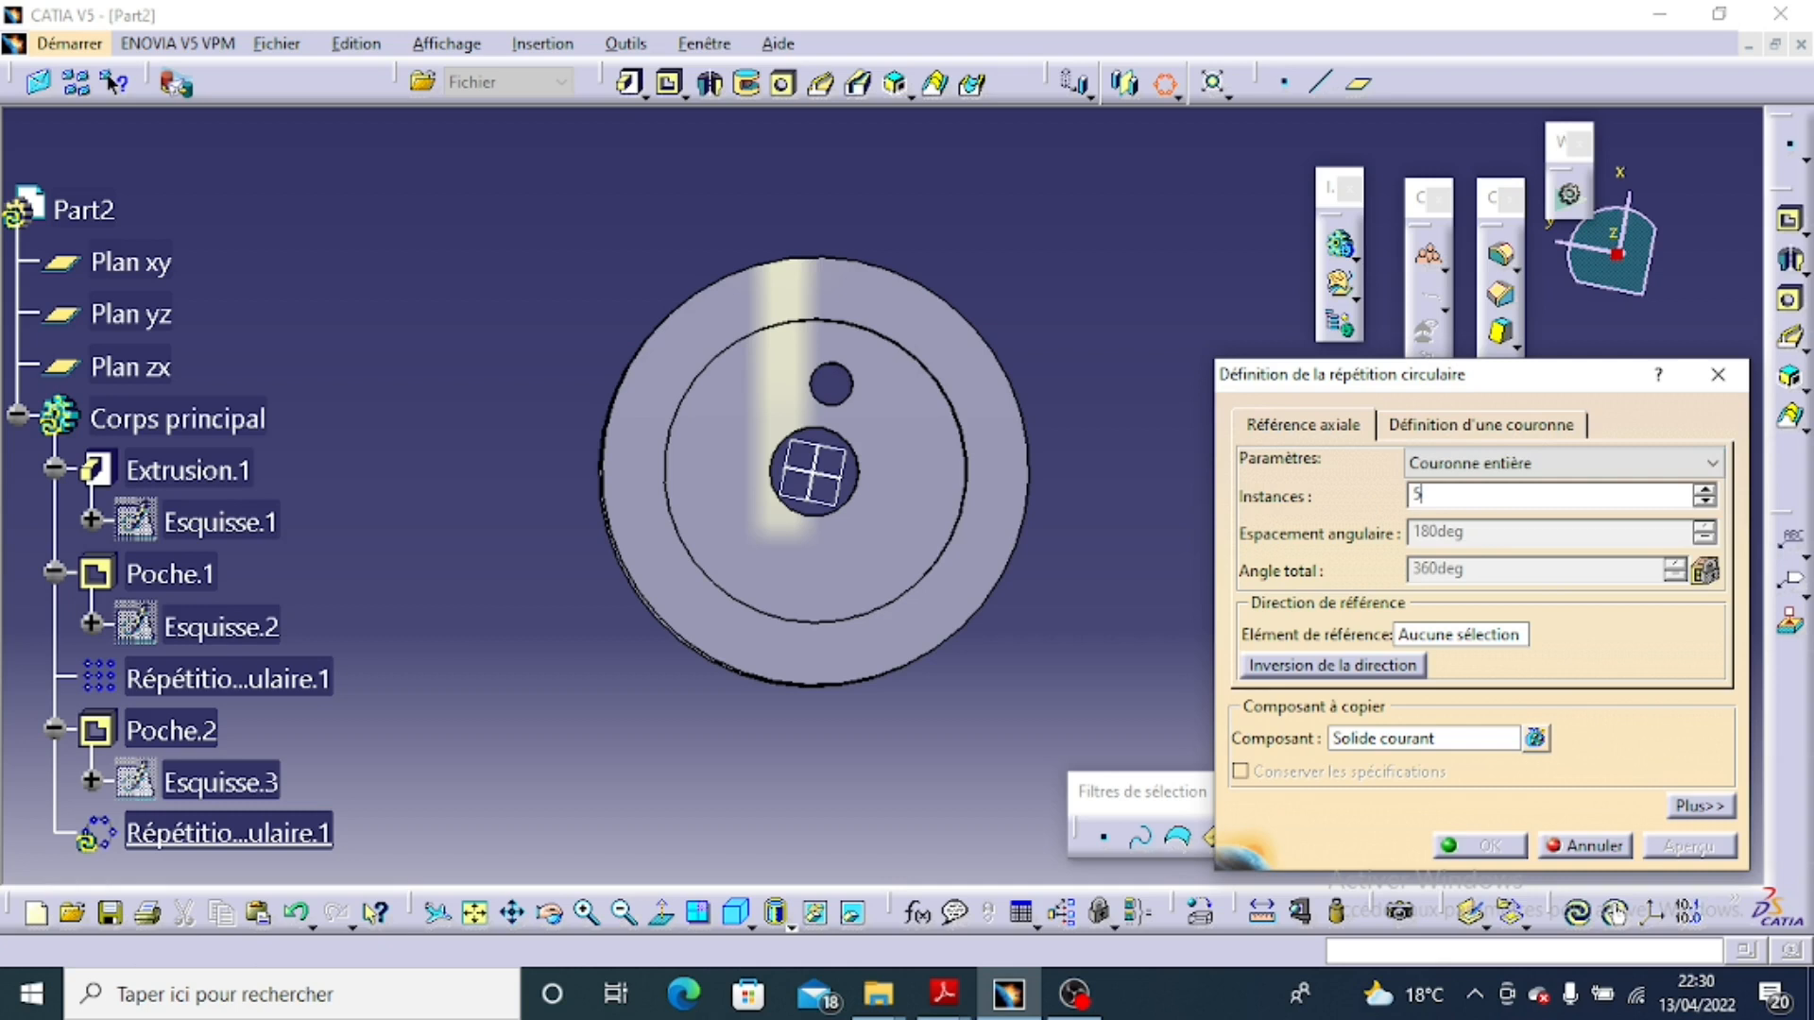
key("alt+Tab")
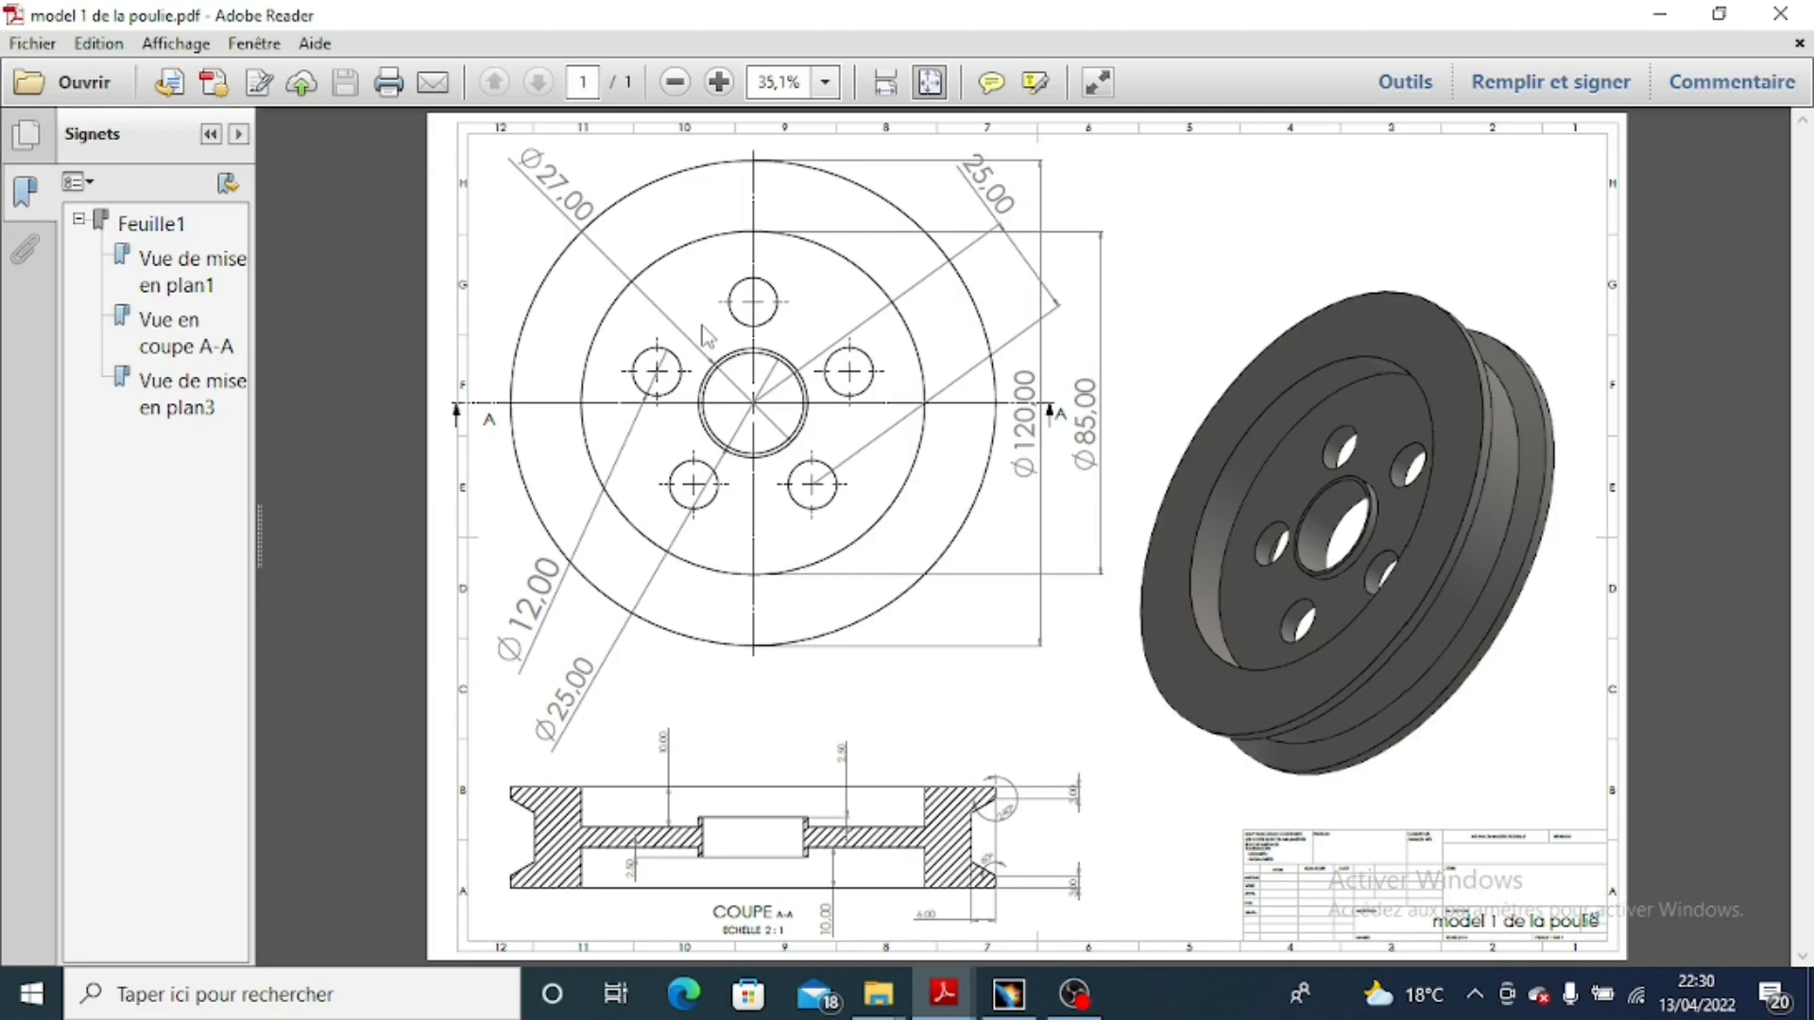
key("alt+Tab")
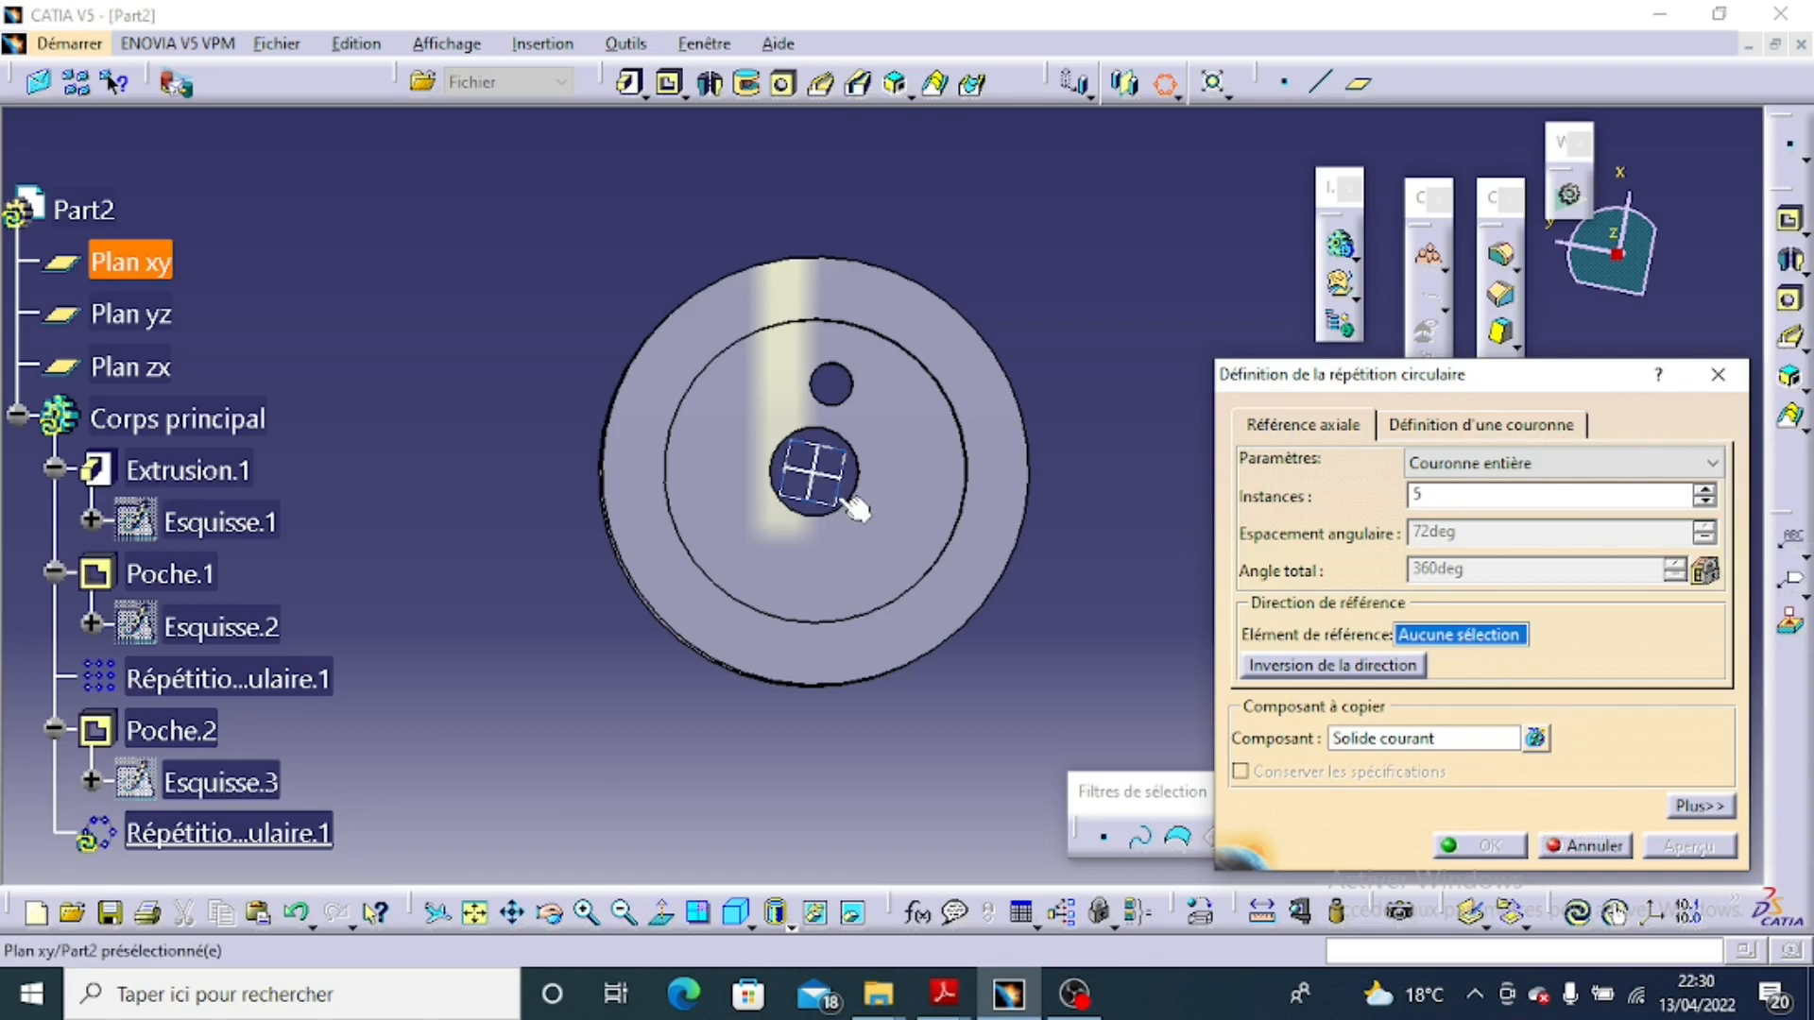
Set the recess face of Poche.1 as the reference element of the circular pattern.
middle_click_drag(841, 501, 844, 547)
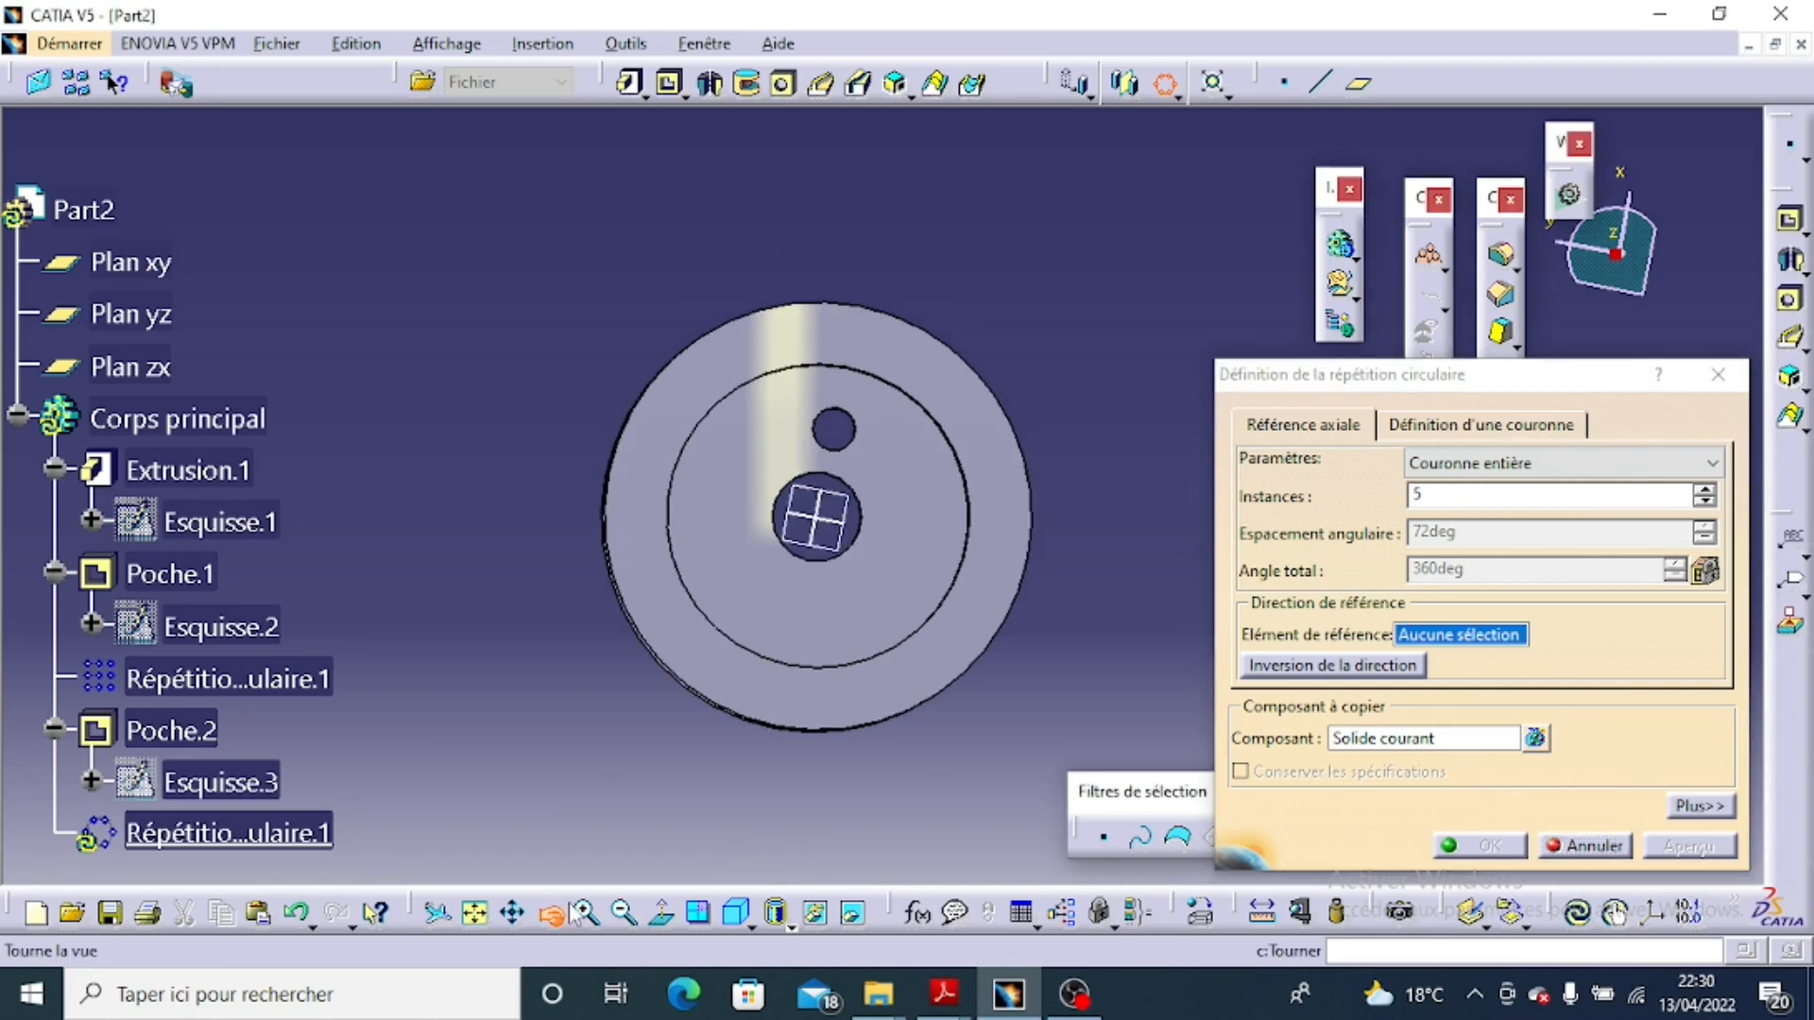
left_click_drag(835, 472, 835, 633)
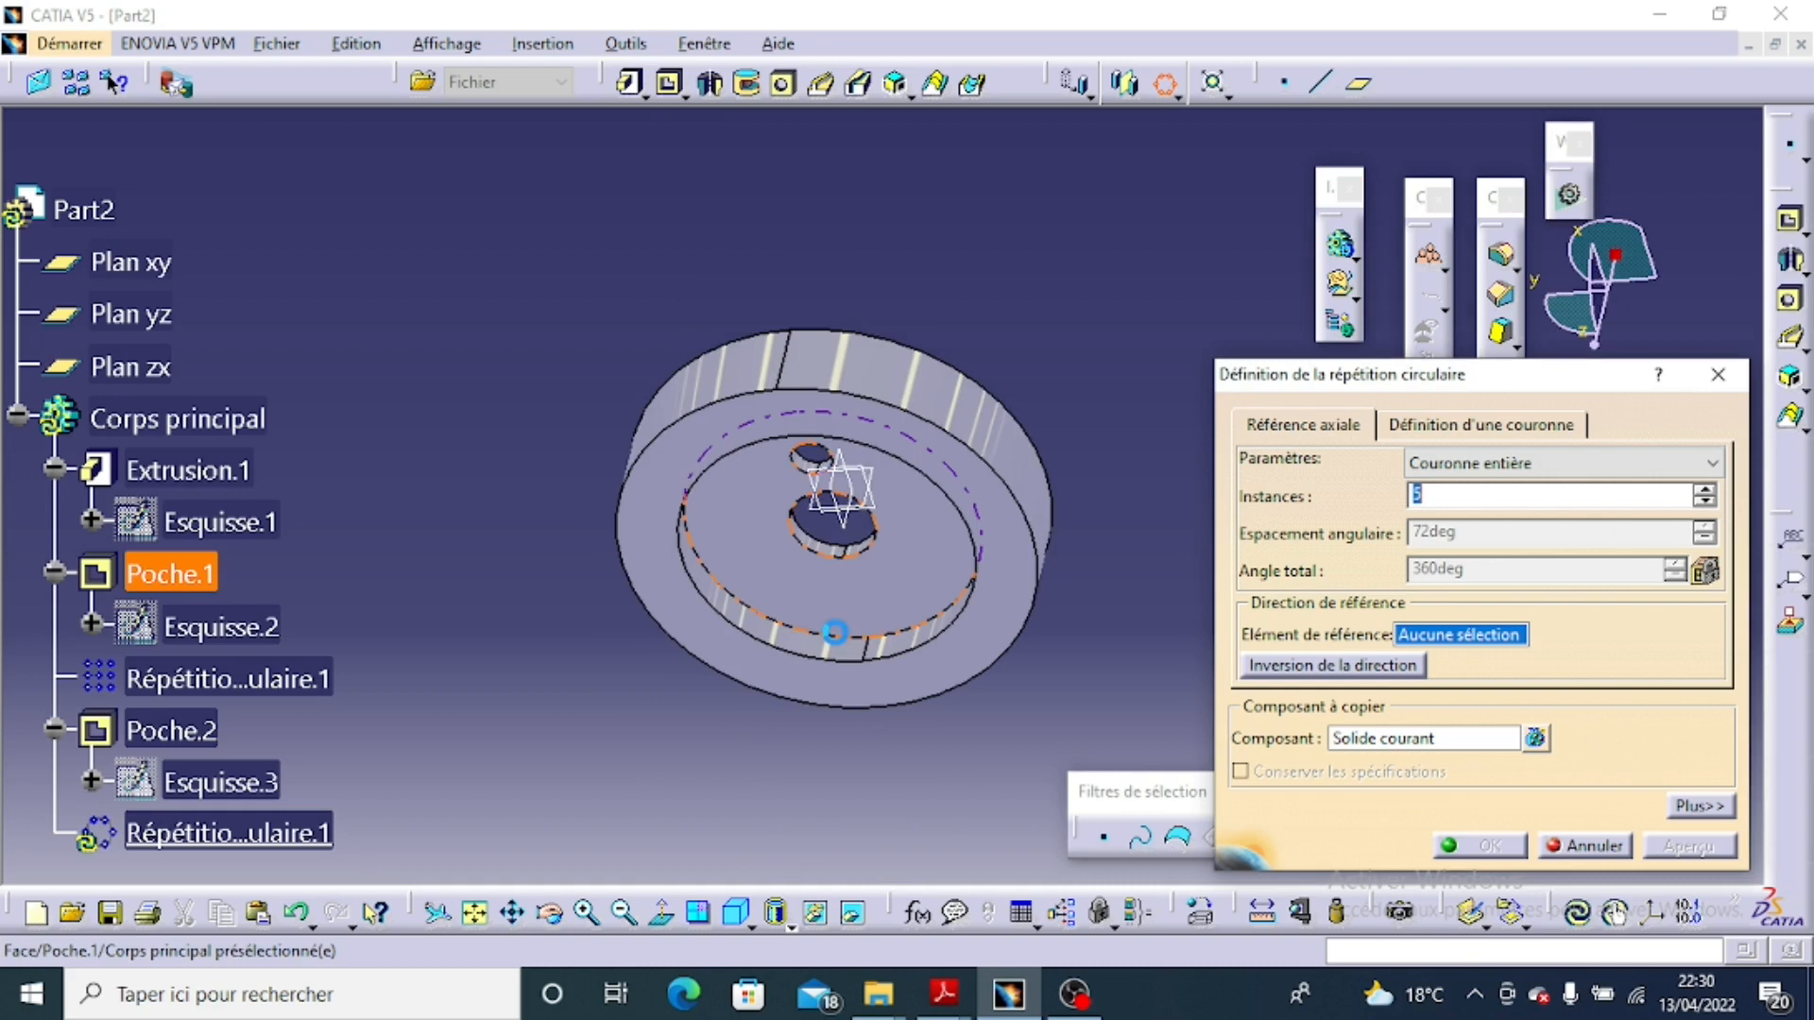
left_click(835, 631)
middle_click_drag(724, 806, 677, 722)
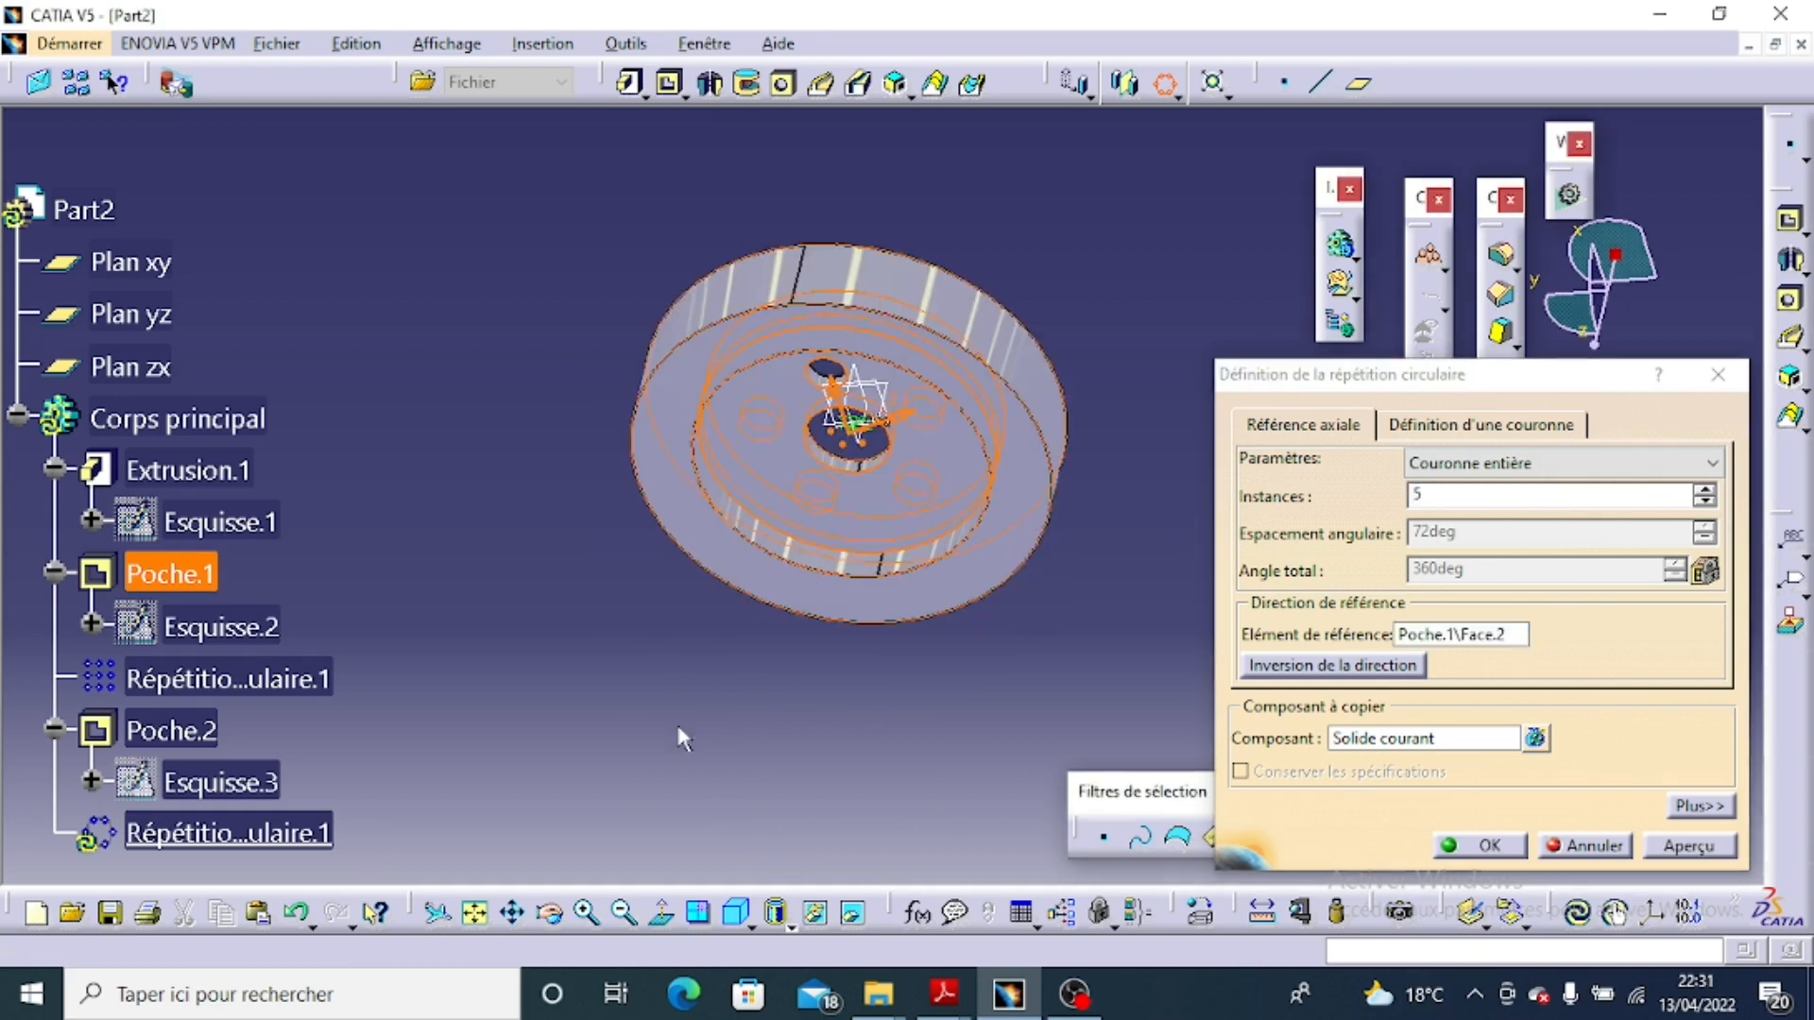
Choose Poche.2 as the feature to repeat, preview the circular pattern and create it.
left_click(1398, 743)
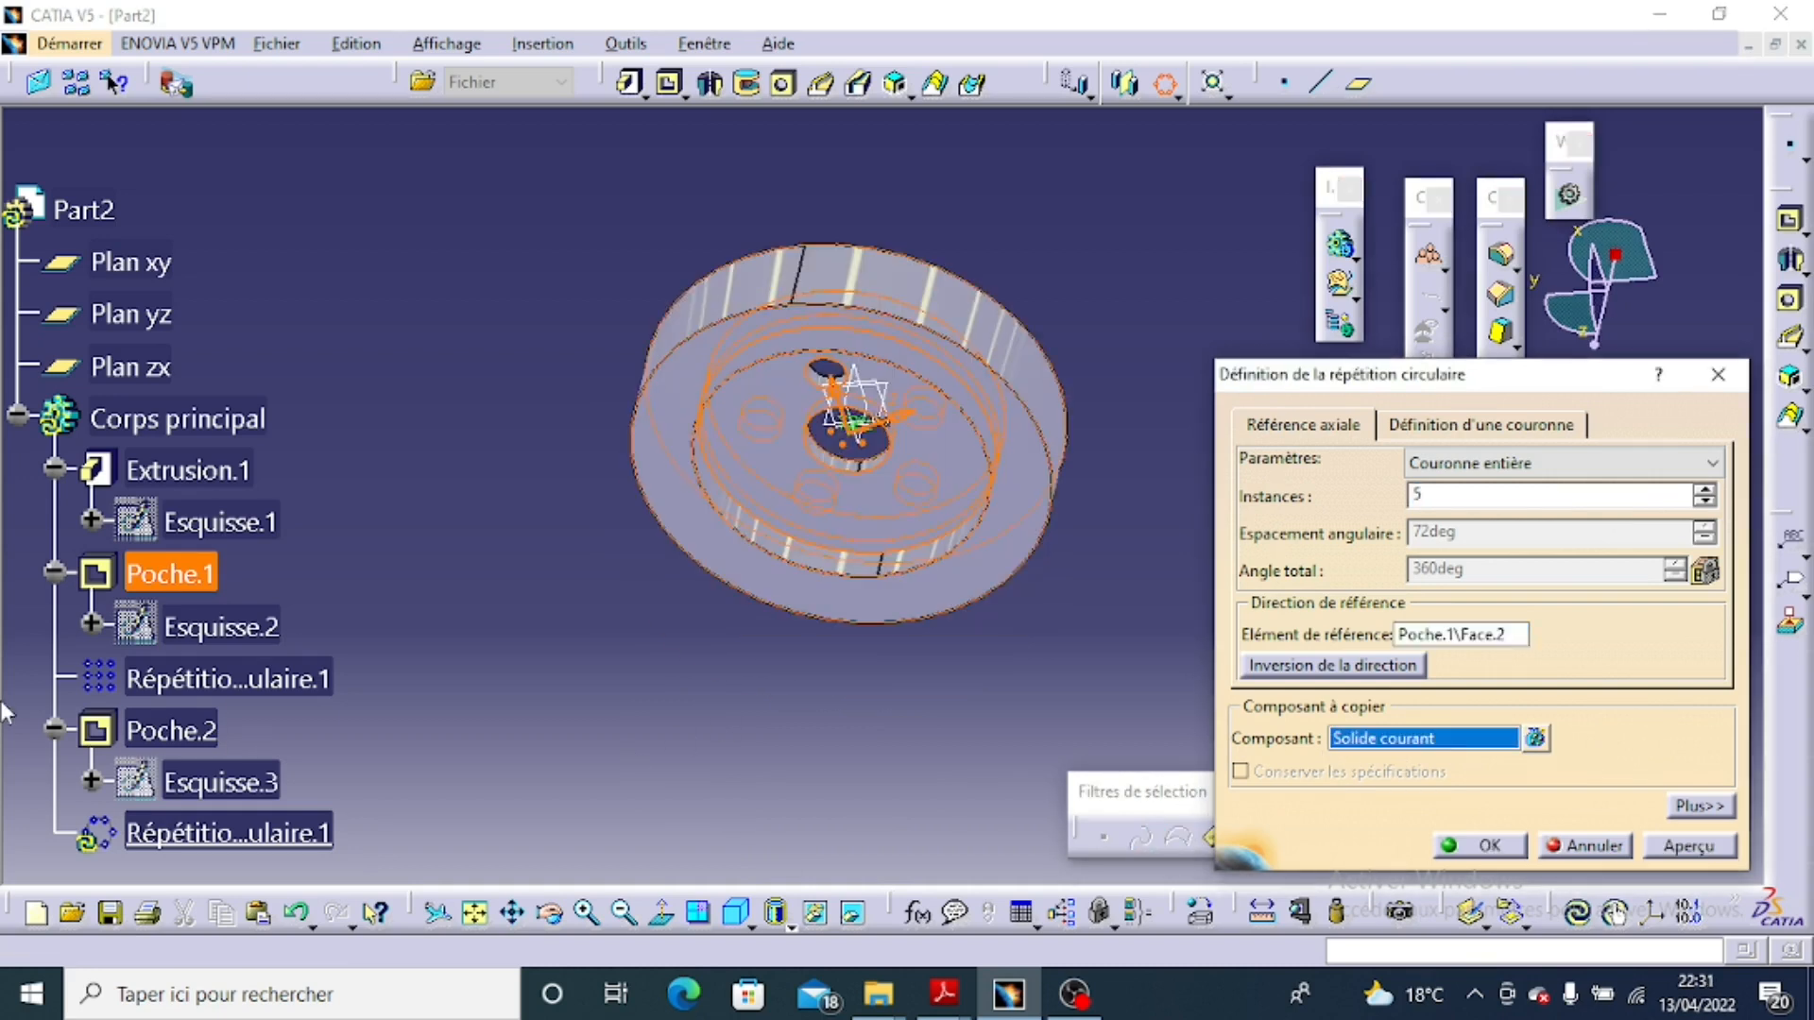
left_click(170, 730)
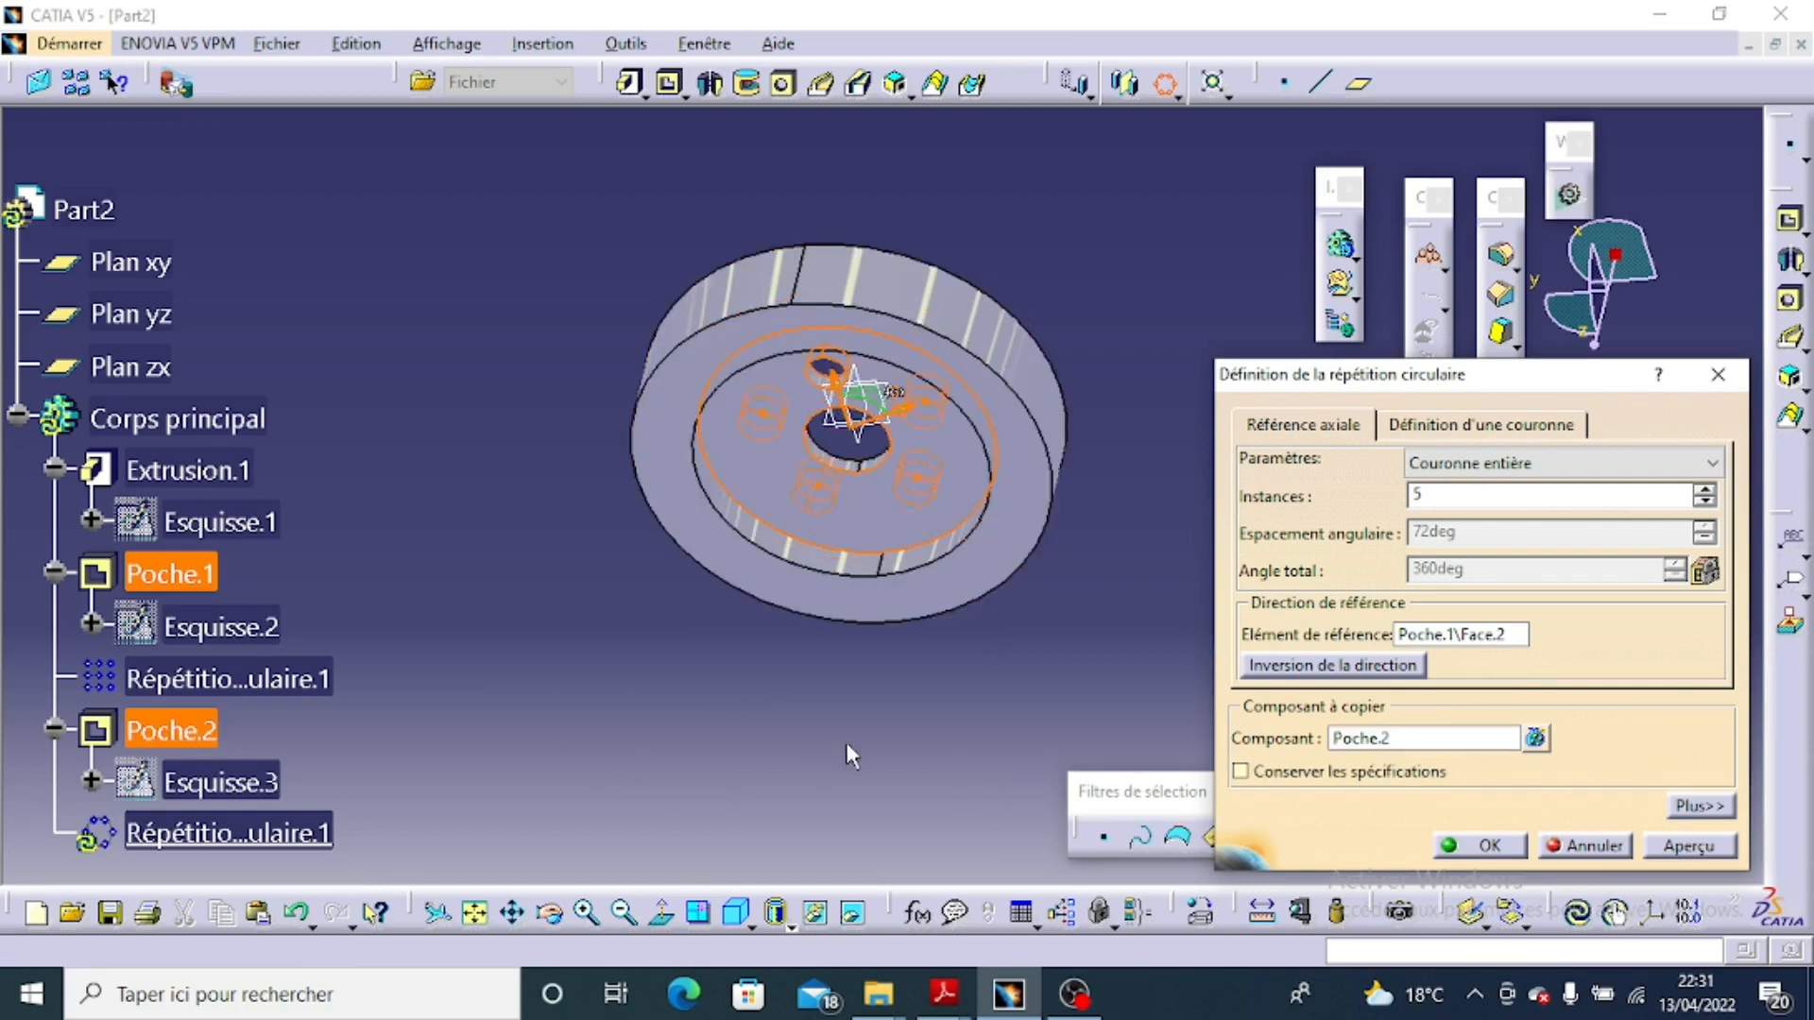
scroll(439, 733, "down", 2)
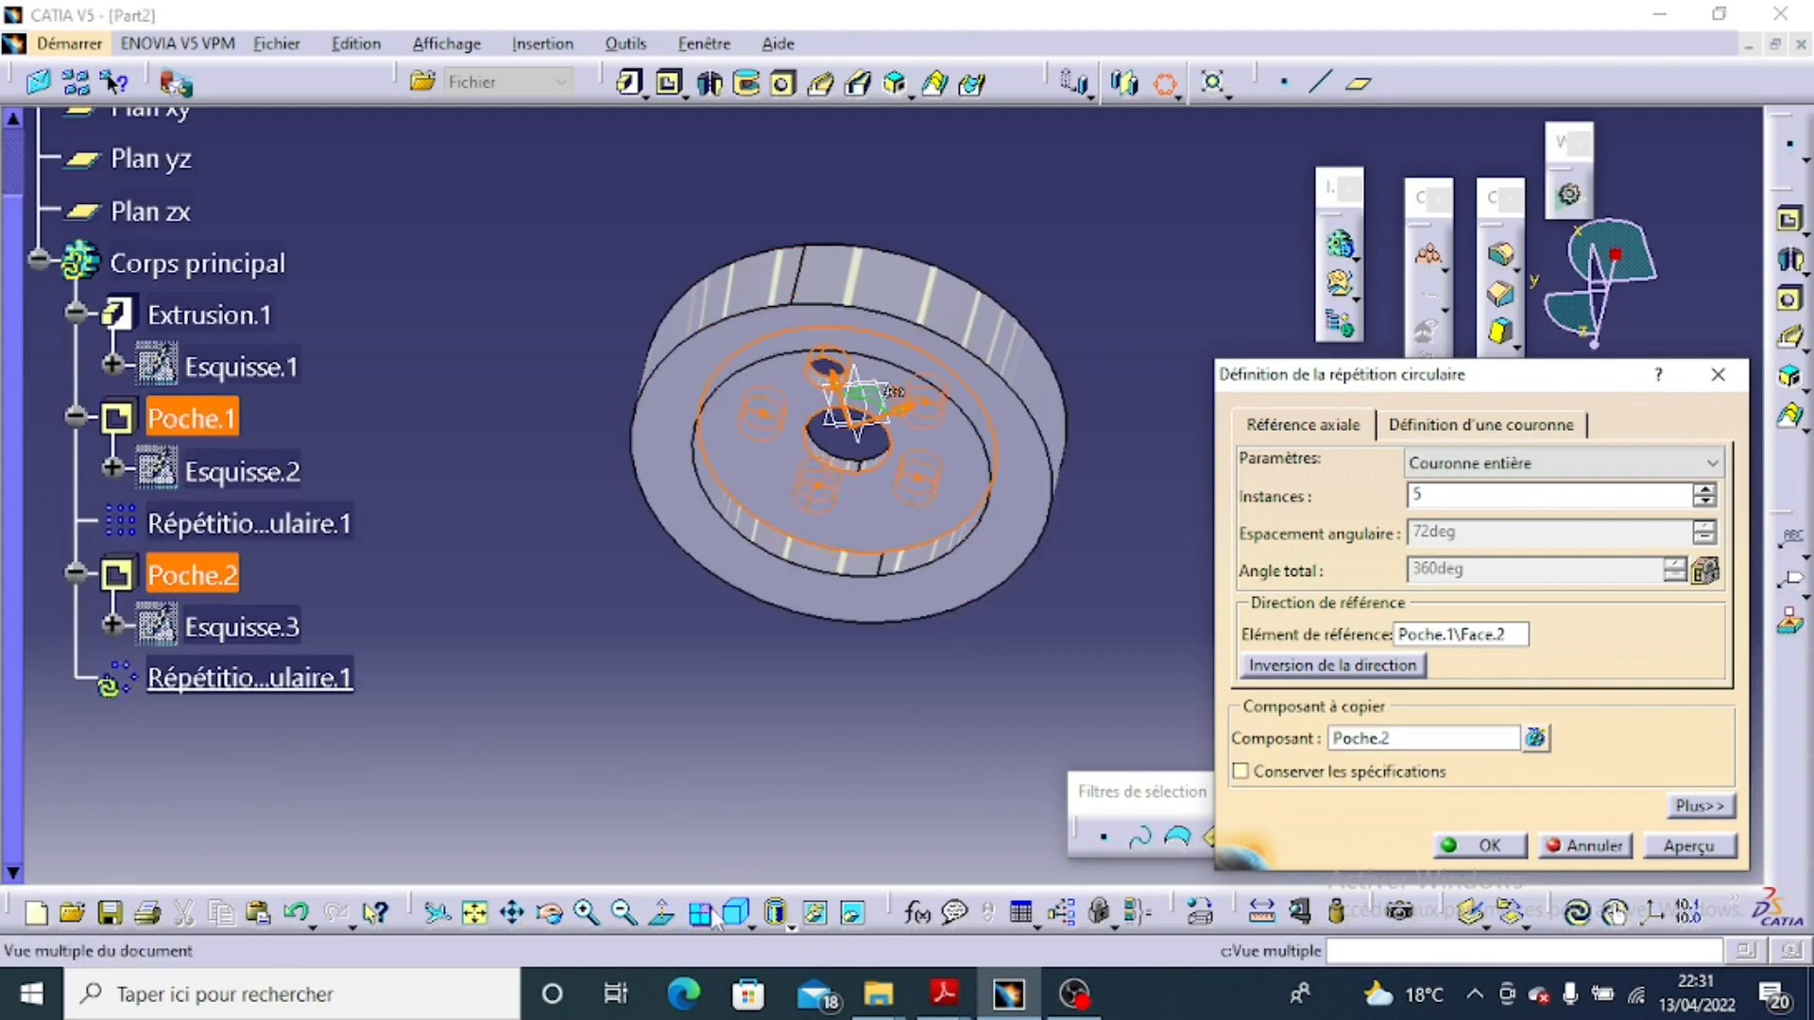
left_click(534, 915)
left_click_drag(631, 846, 749, 662)
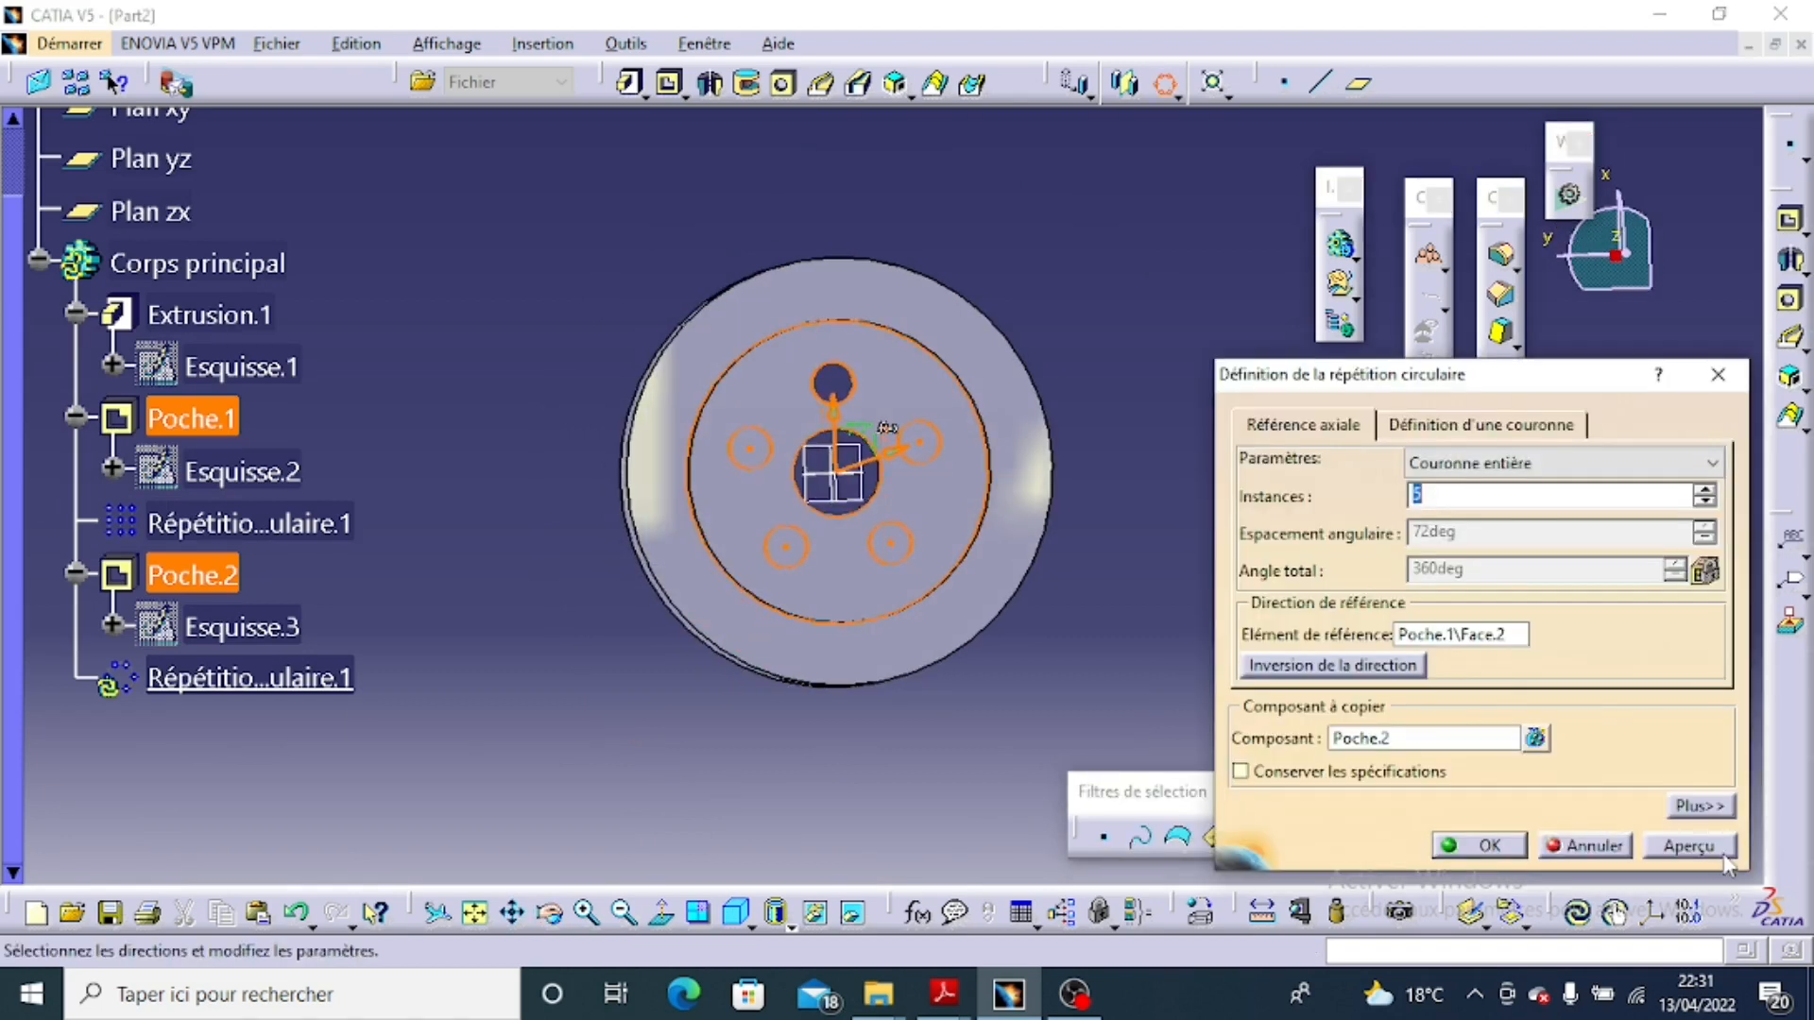
left_click(1717, 851)
left_click(1499, 851)
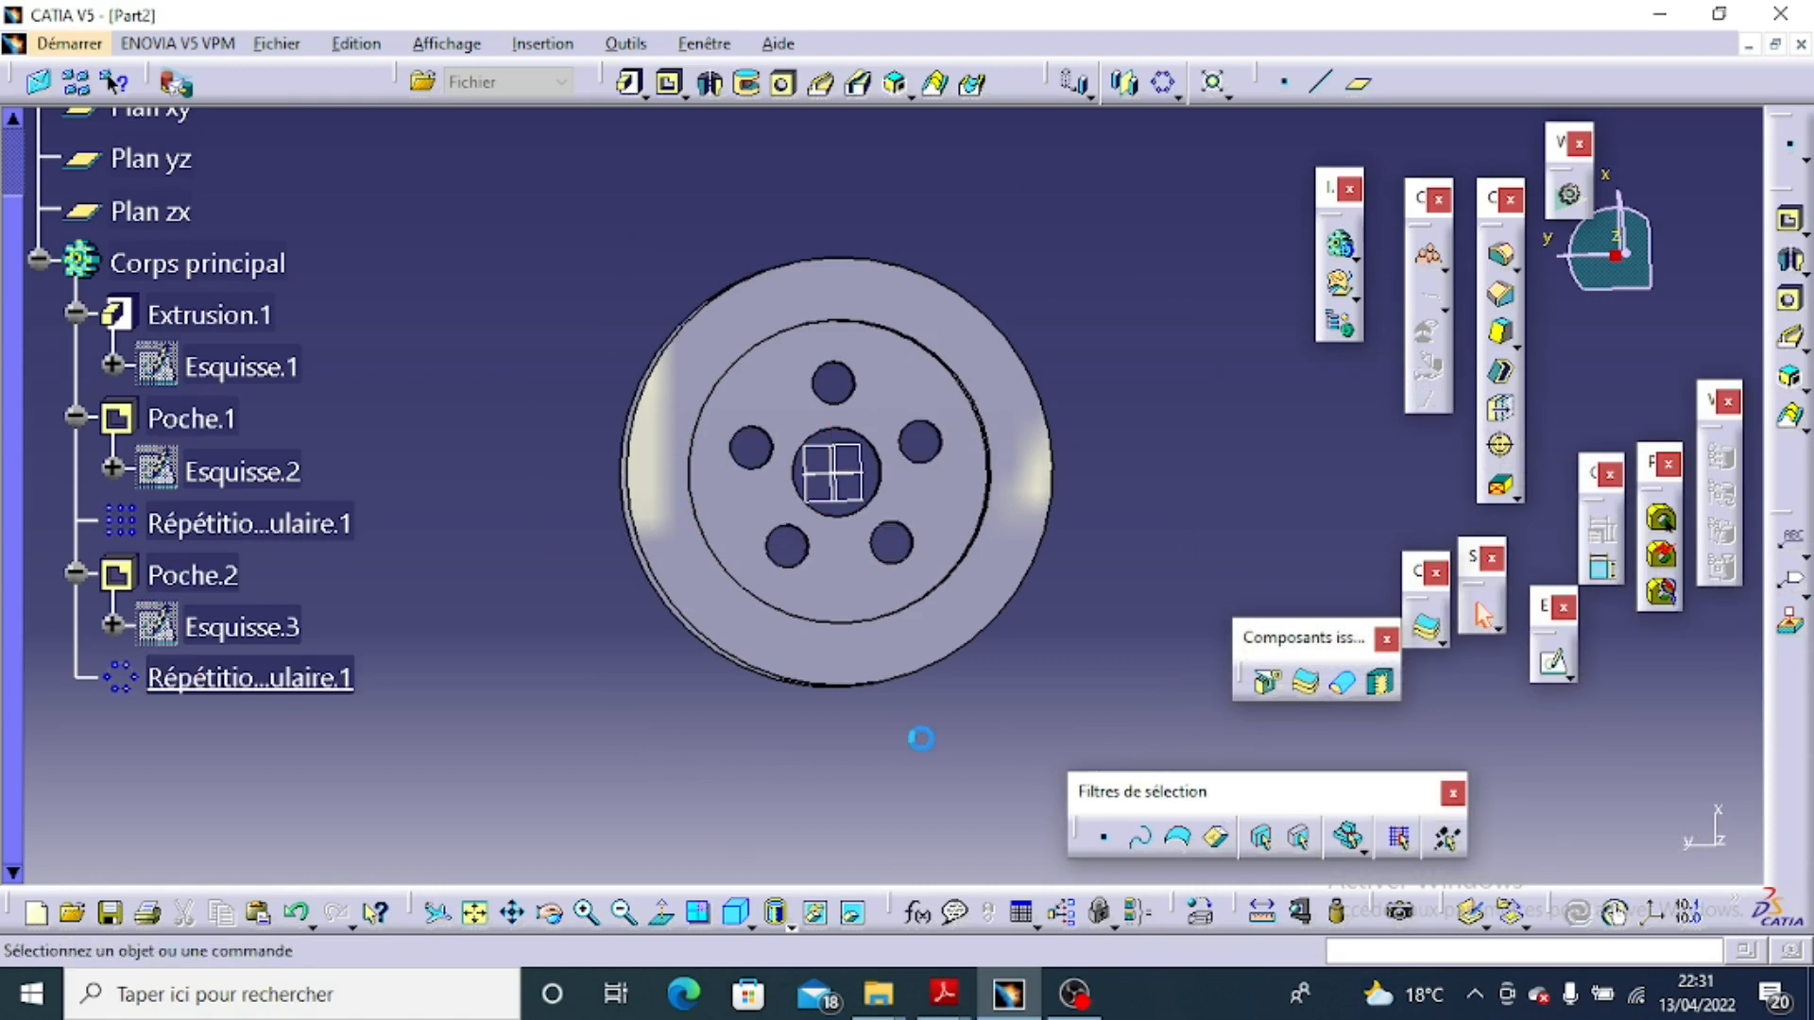
Check the rim groove in the PDF drawing and open a new sketch on the yz plane.
left_click(552, 914)
left_click_drag(680, 807, 714, 661)
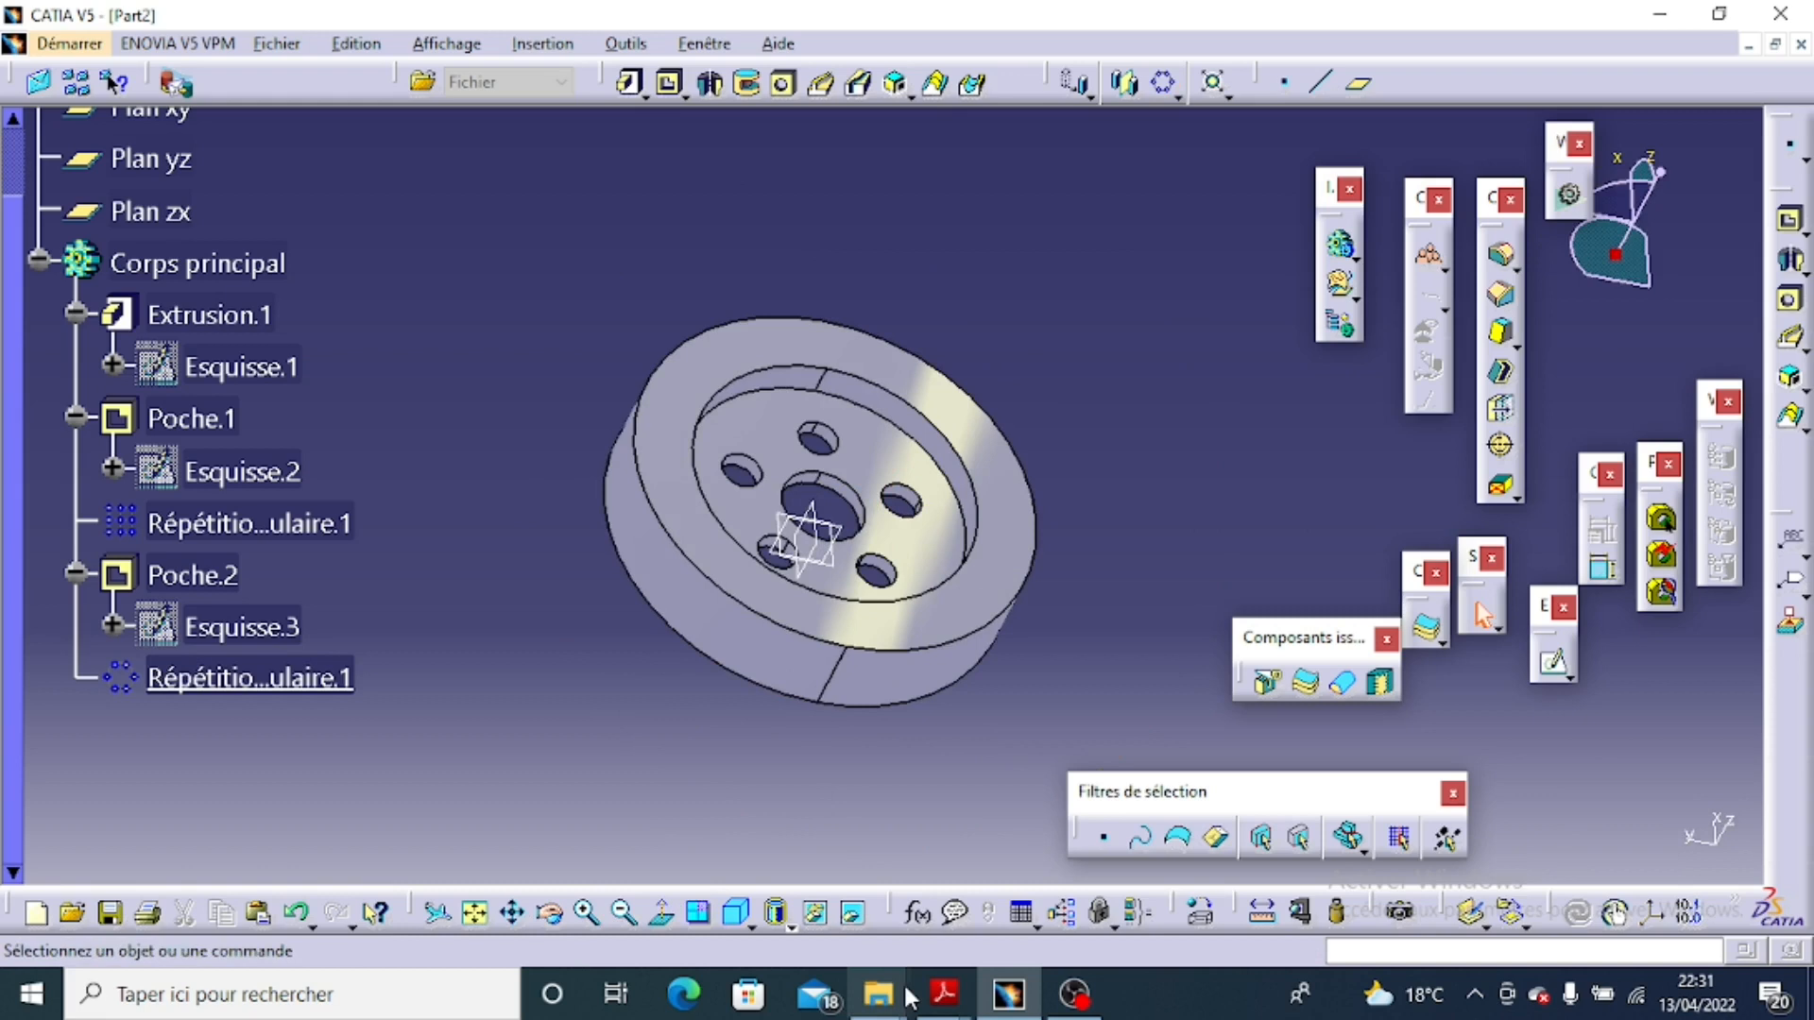
mouse_move(944, 994)
left_click(1081, 869)
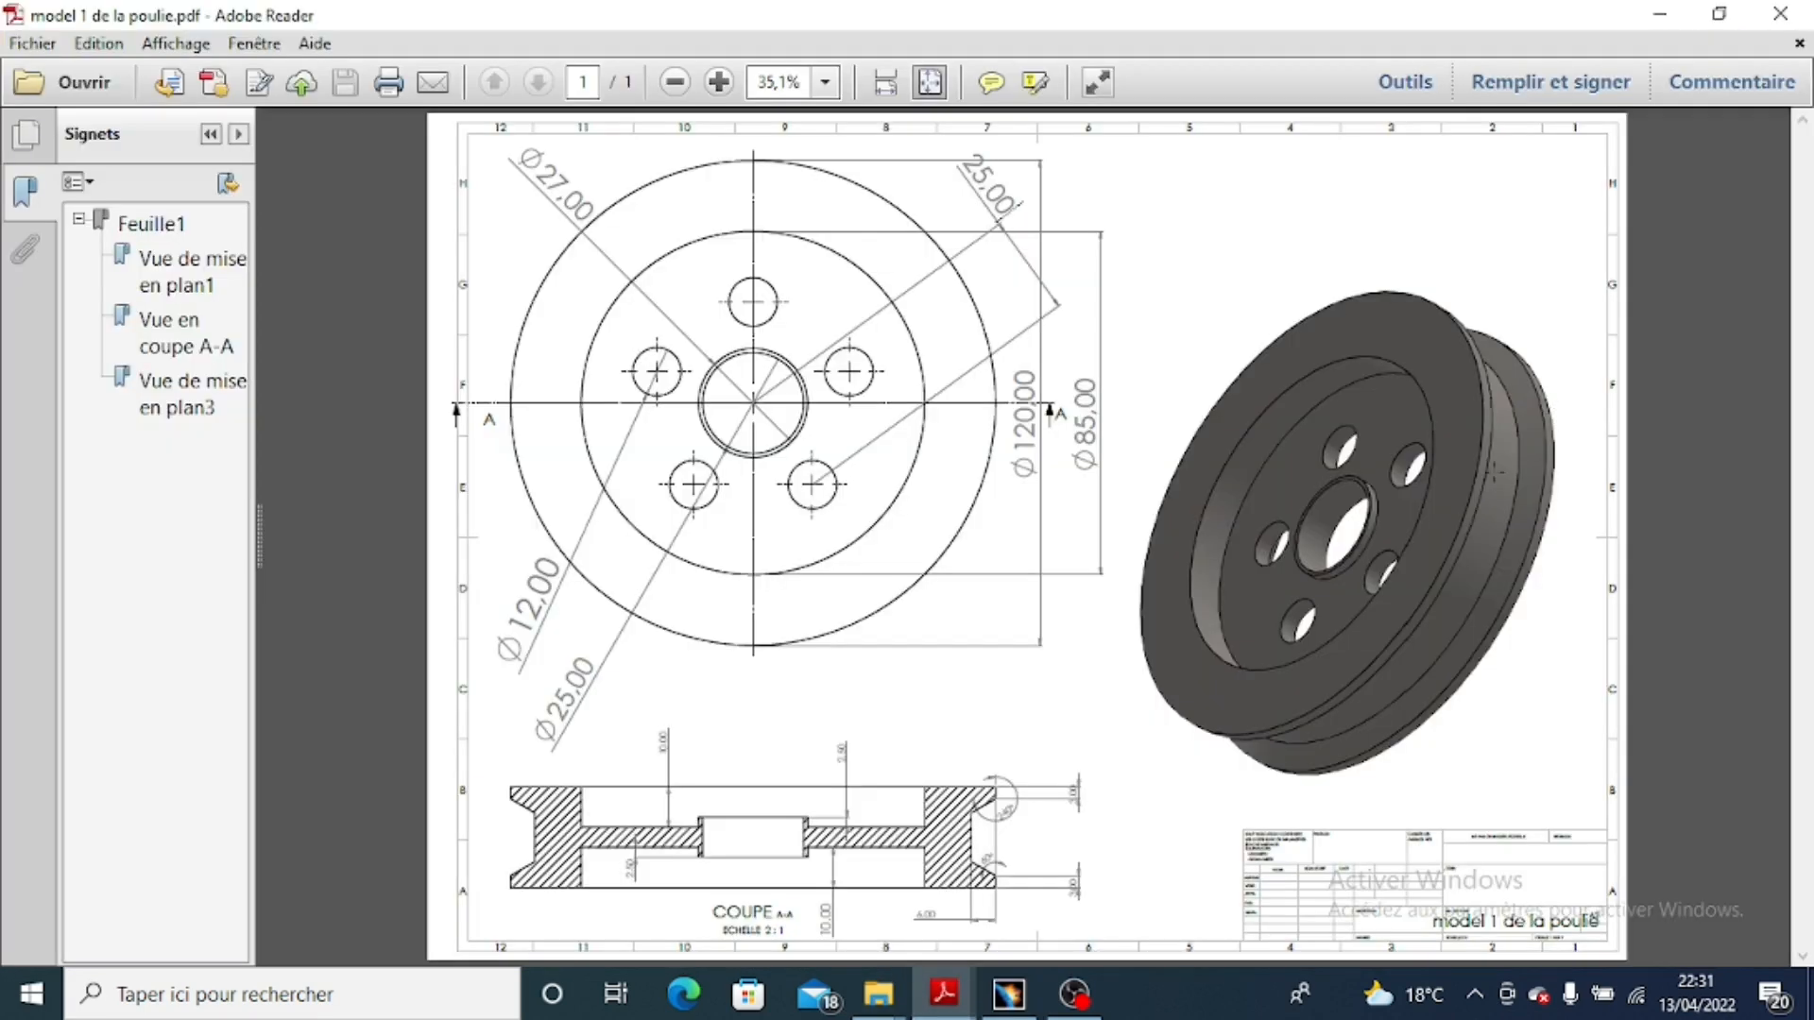
left_click(1009, 997)
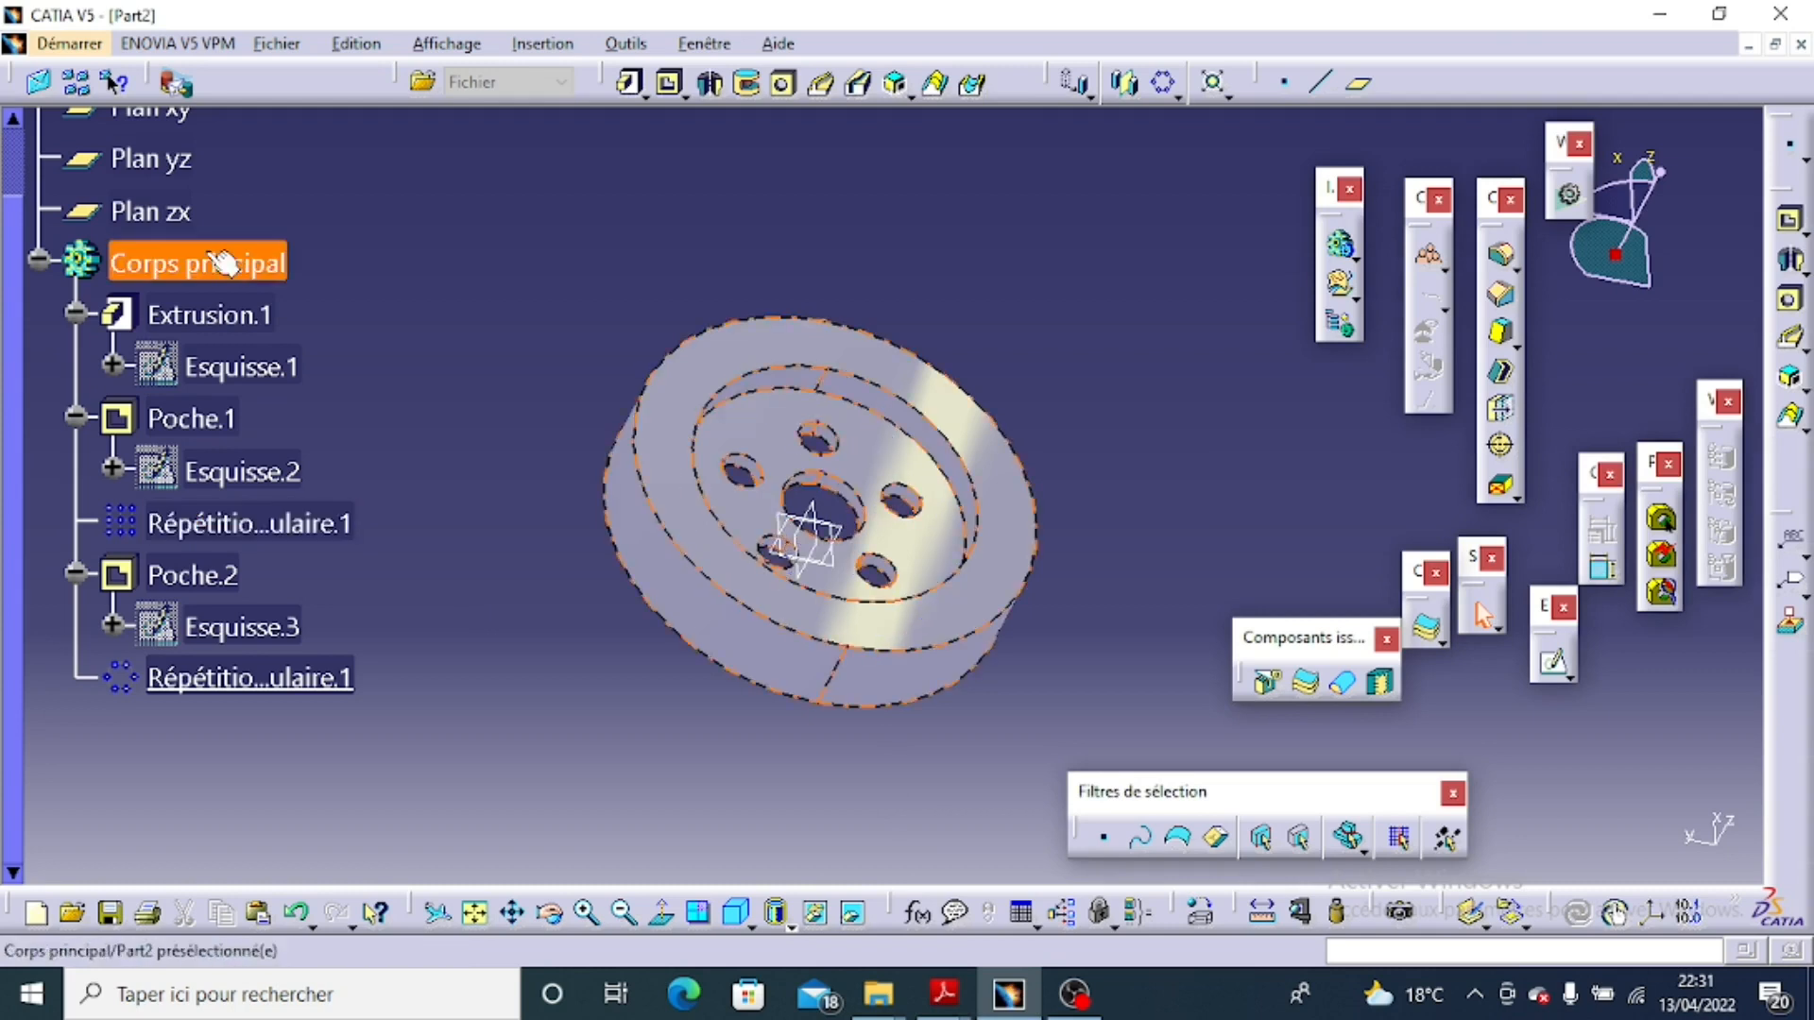
left_click(180, 160)
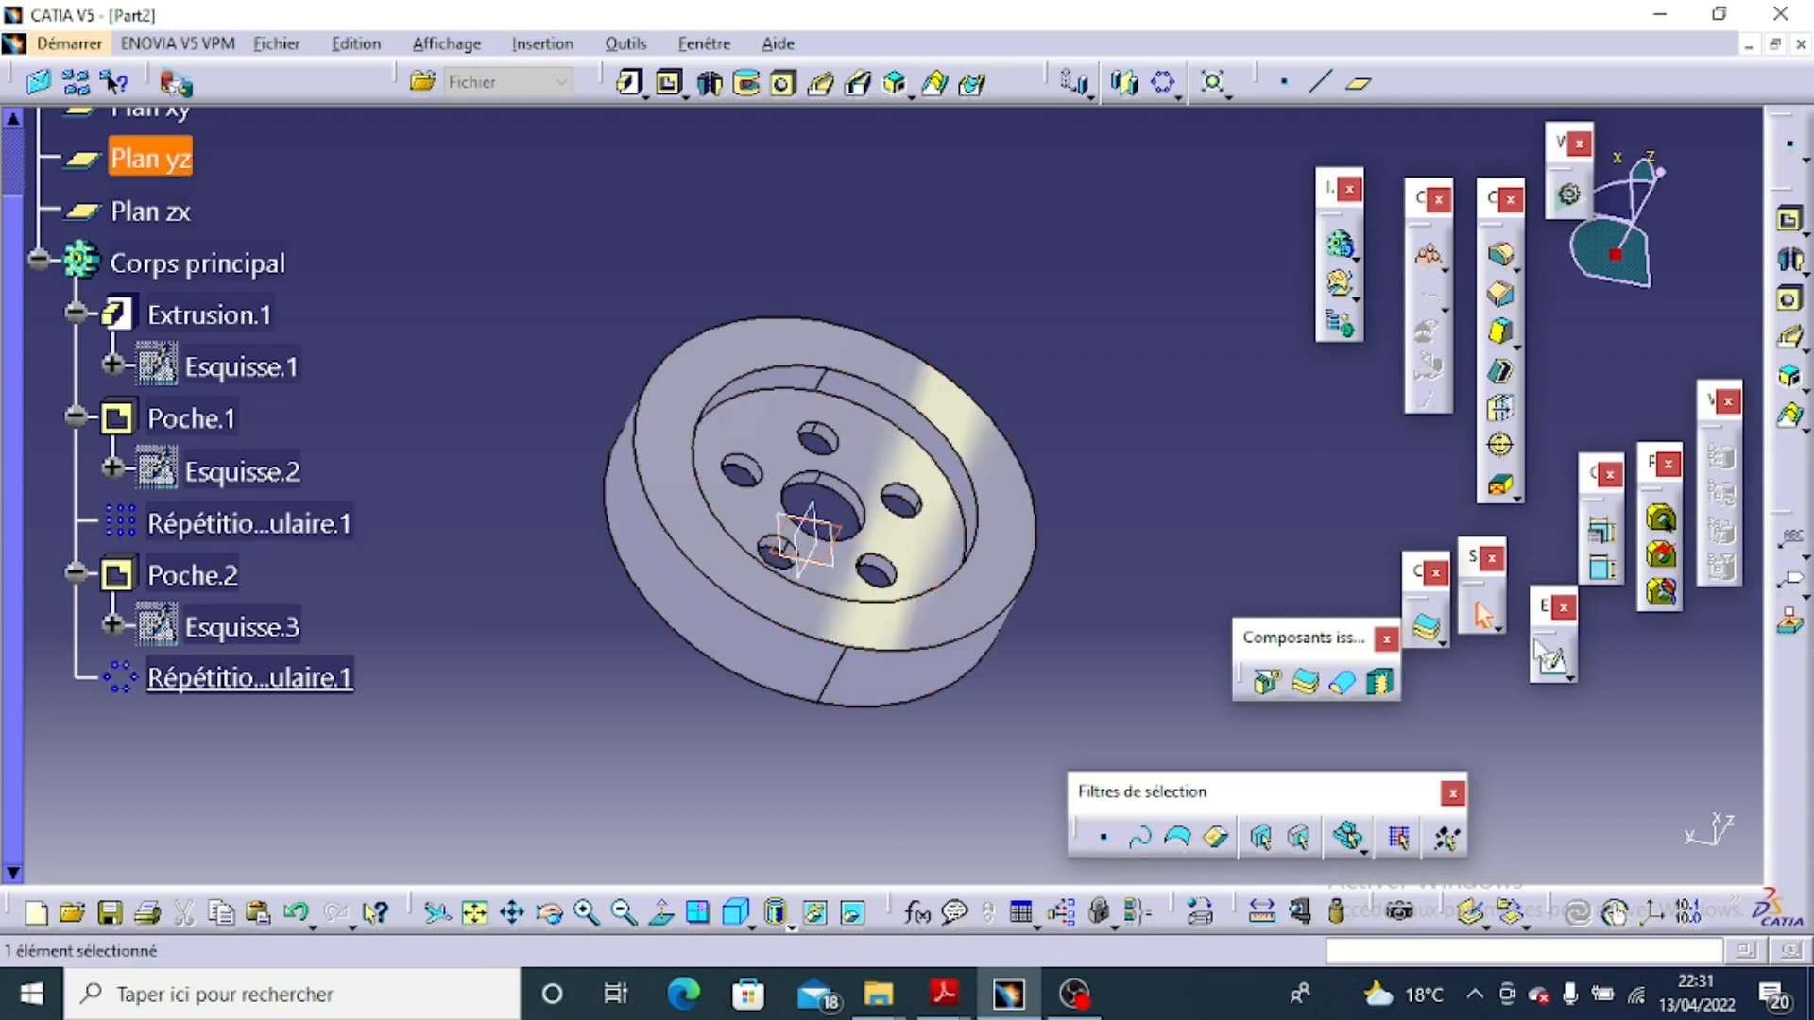
left_click(1552, 668)
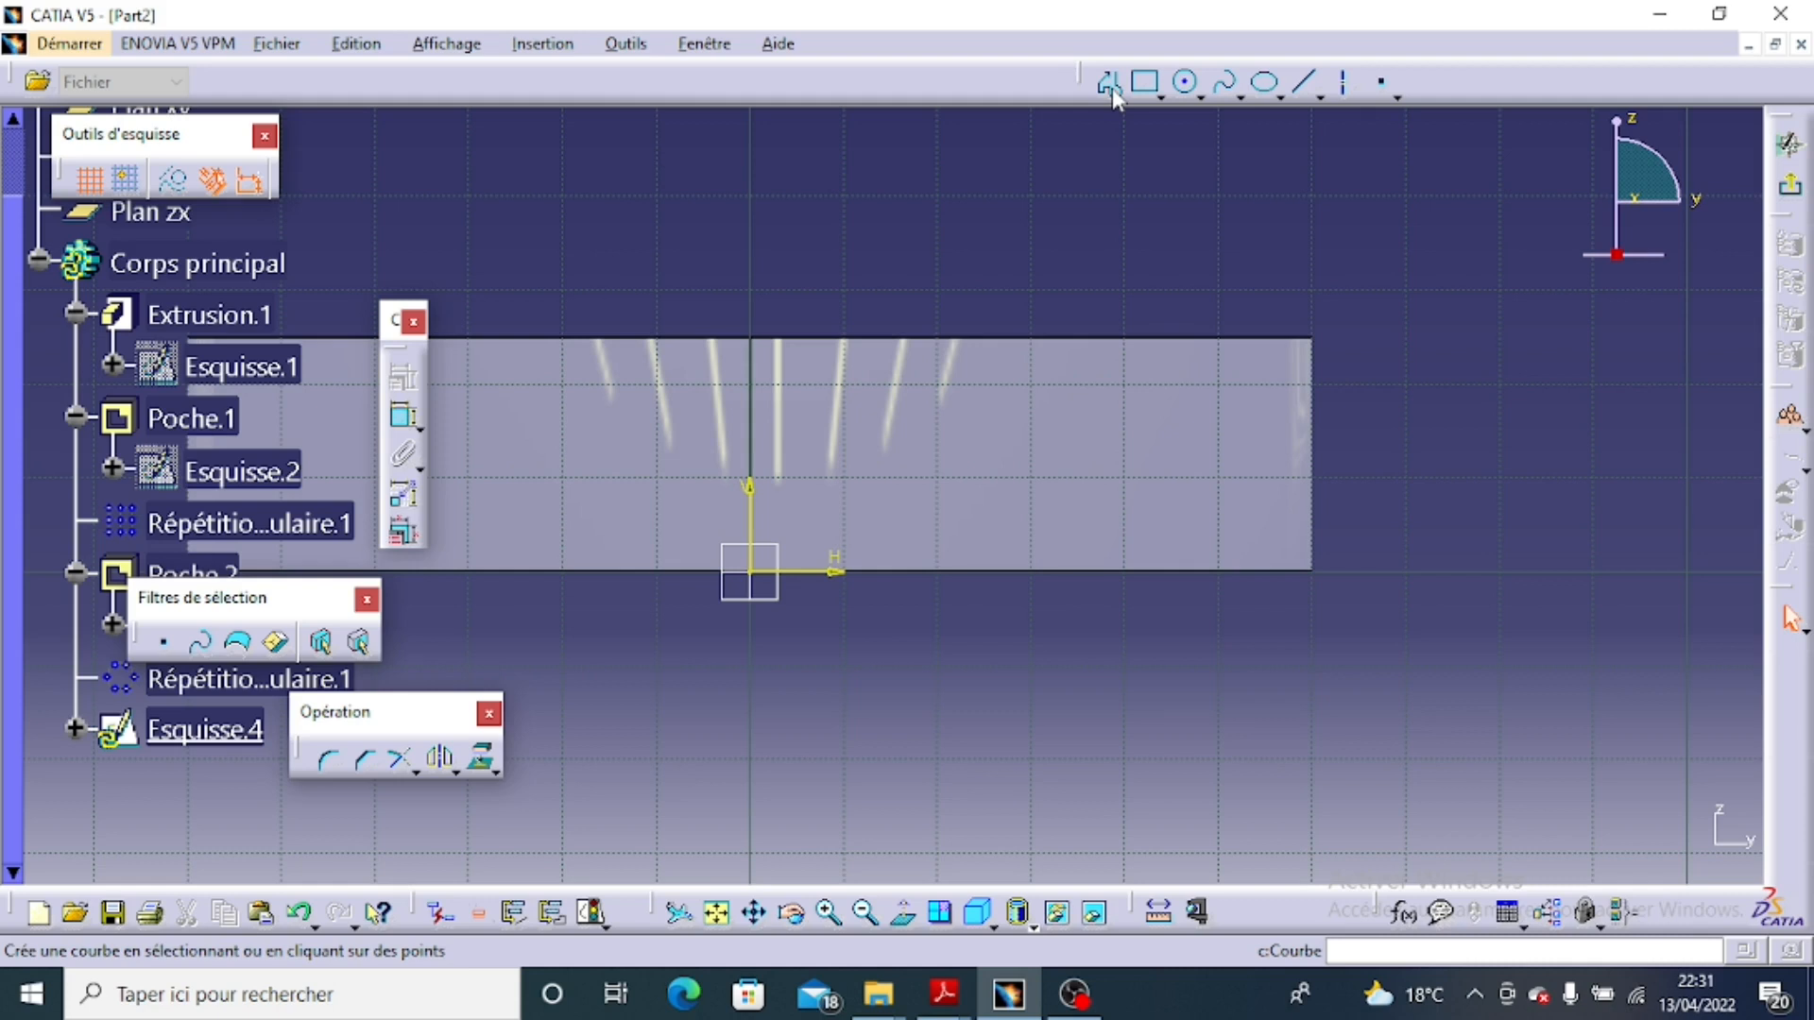
Sketch a closed trapezoid at the disc's outer rim, with its long vertical side about 60 mm from the axis.
left_click(1112, 87)
left_click(1255, 414)
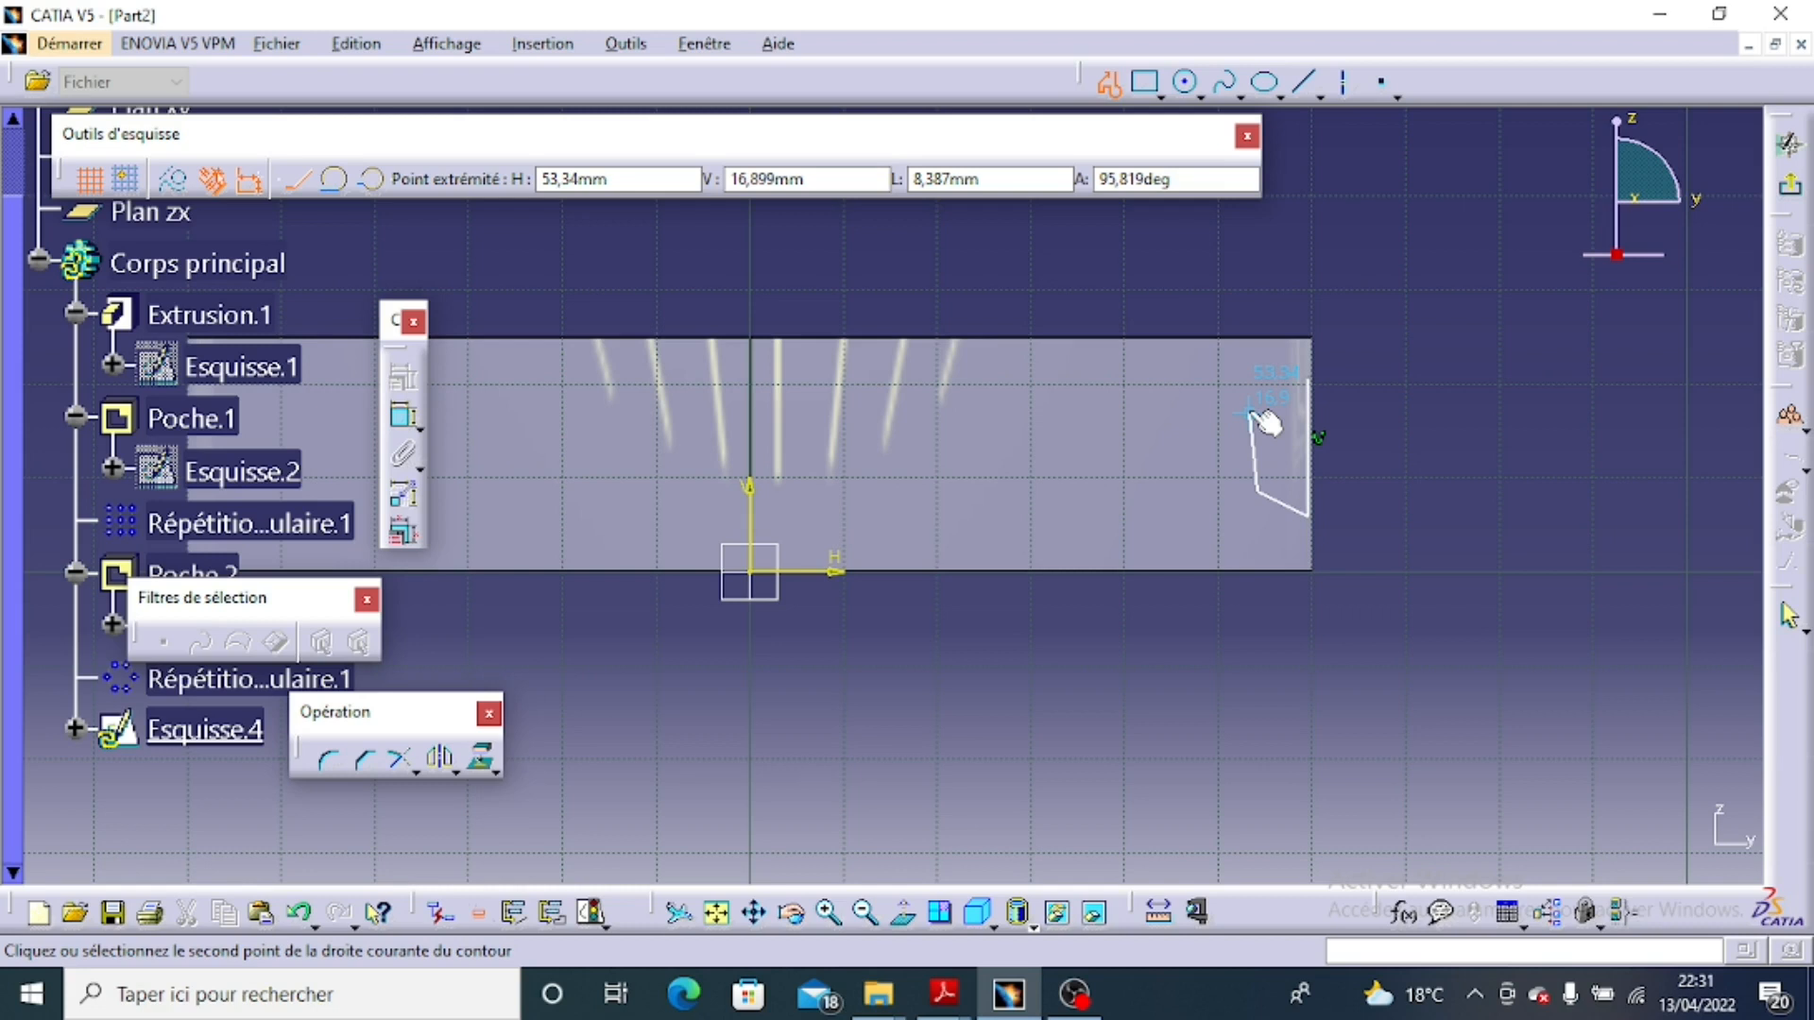
left_click(1257, 413)
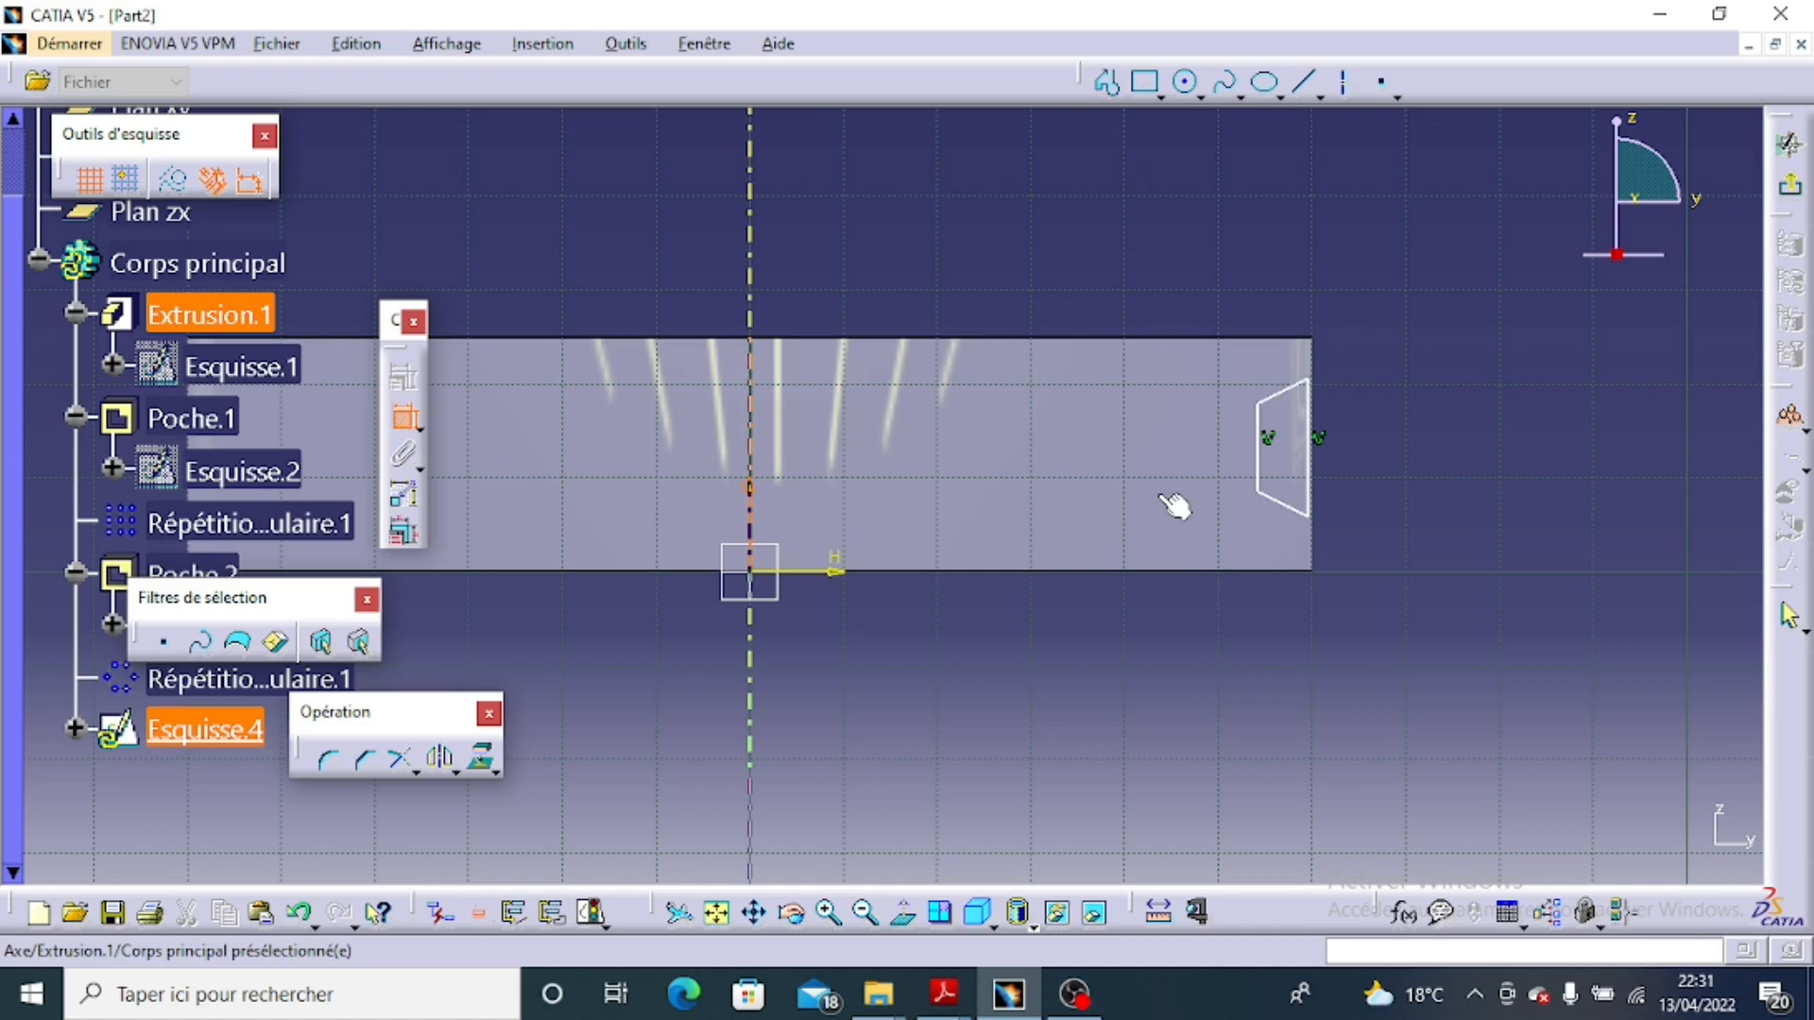
Dimension the distance from the disc's axis to the trapezoid's outer side and set it to 60 mm.
double_click(1088, 724)
type("6")
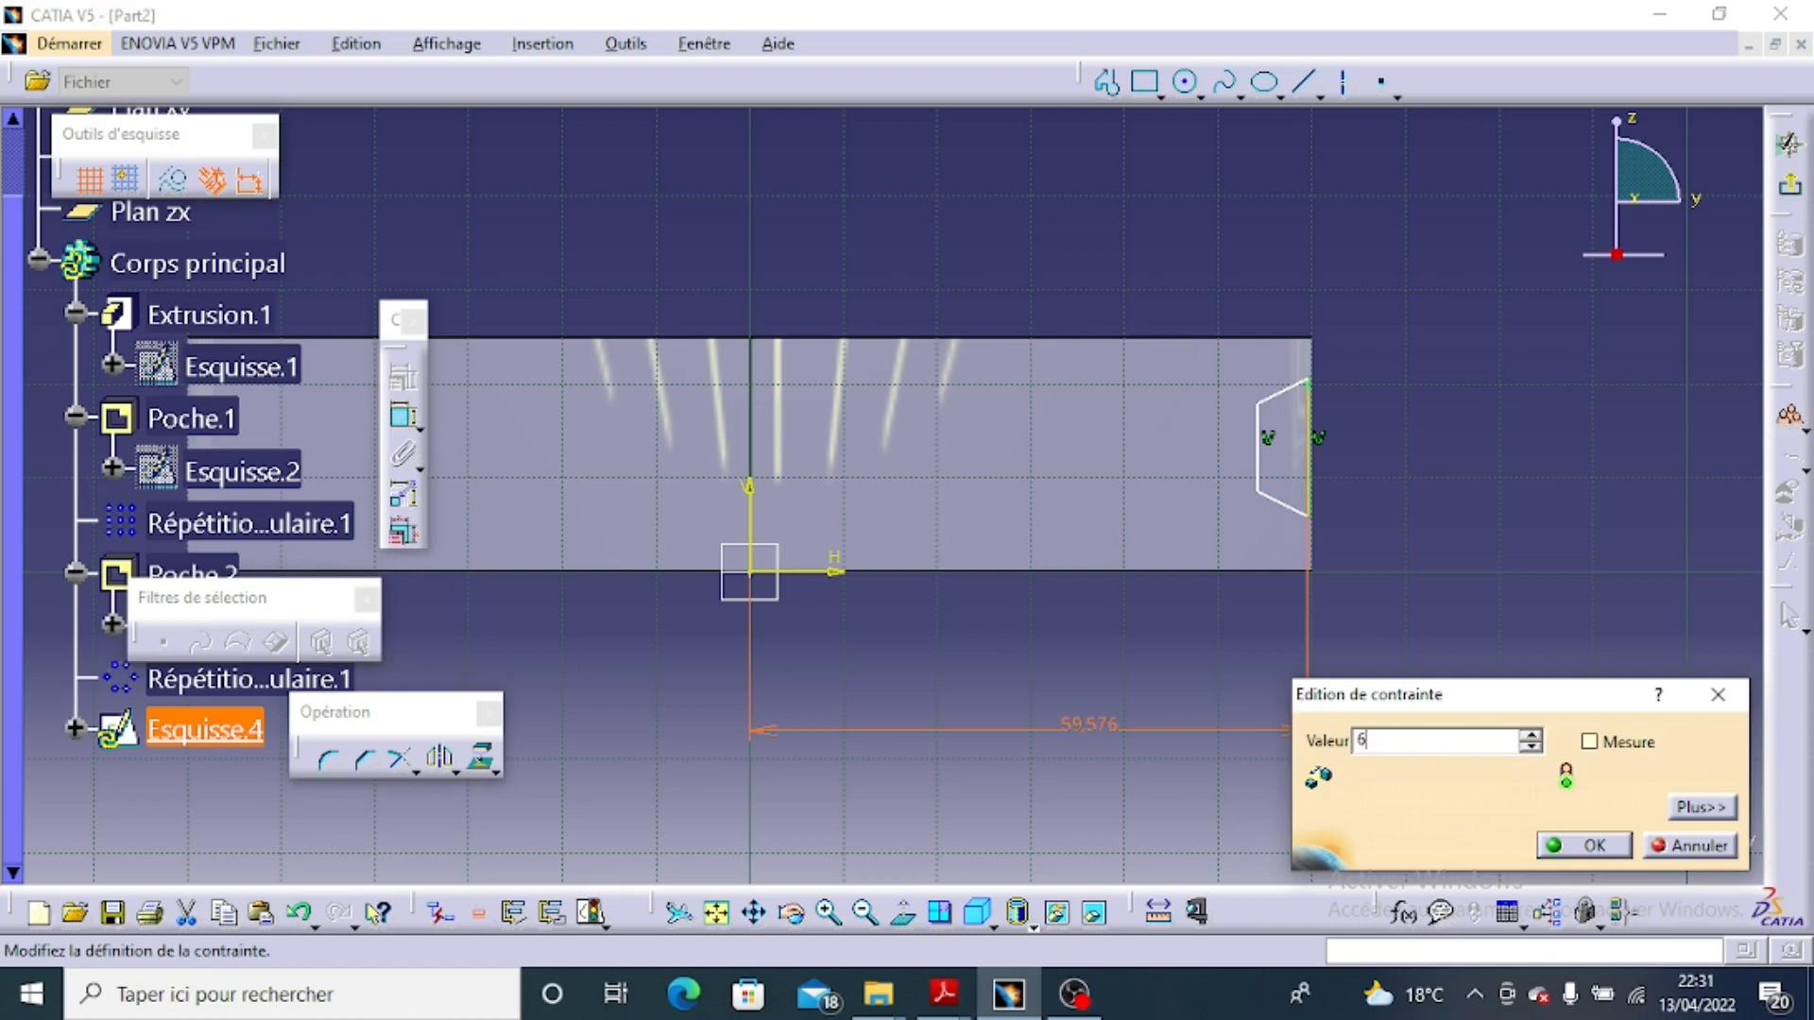
type("0")
key("Return")
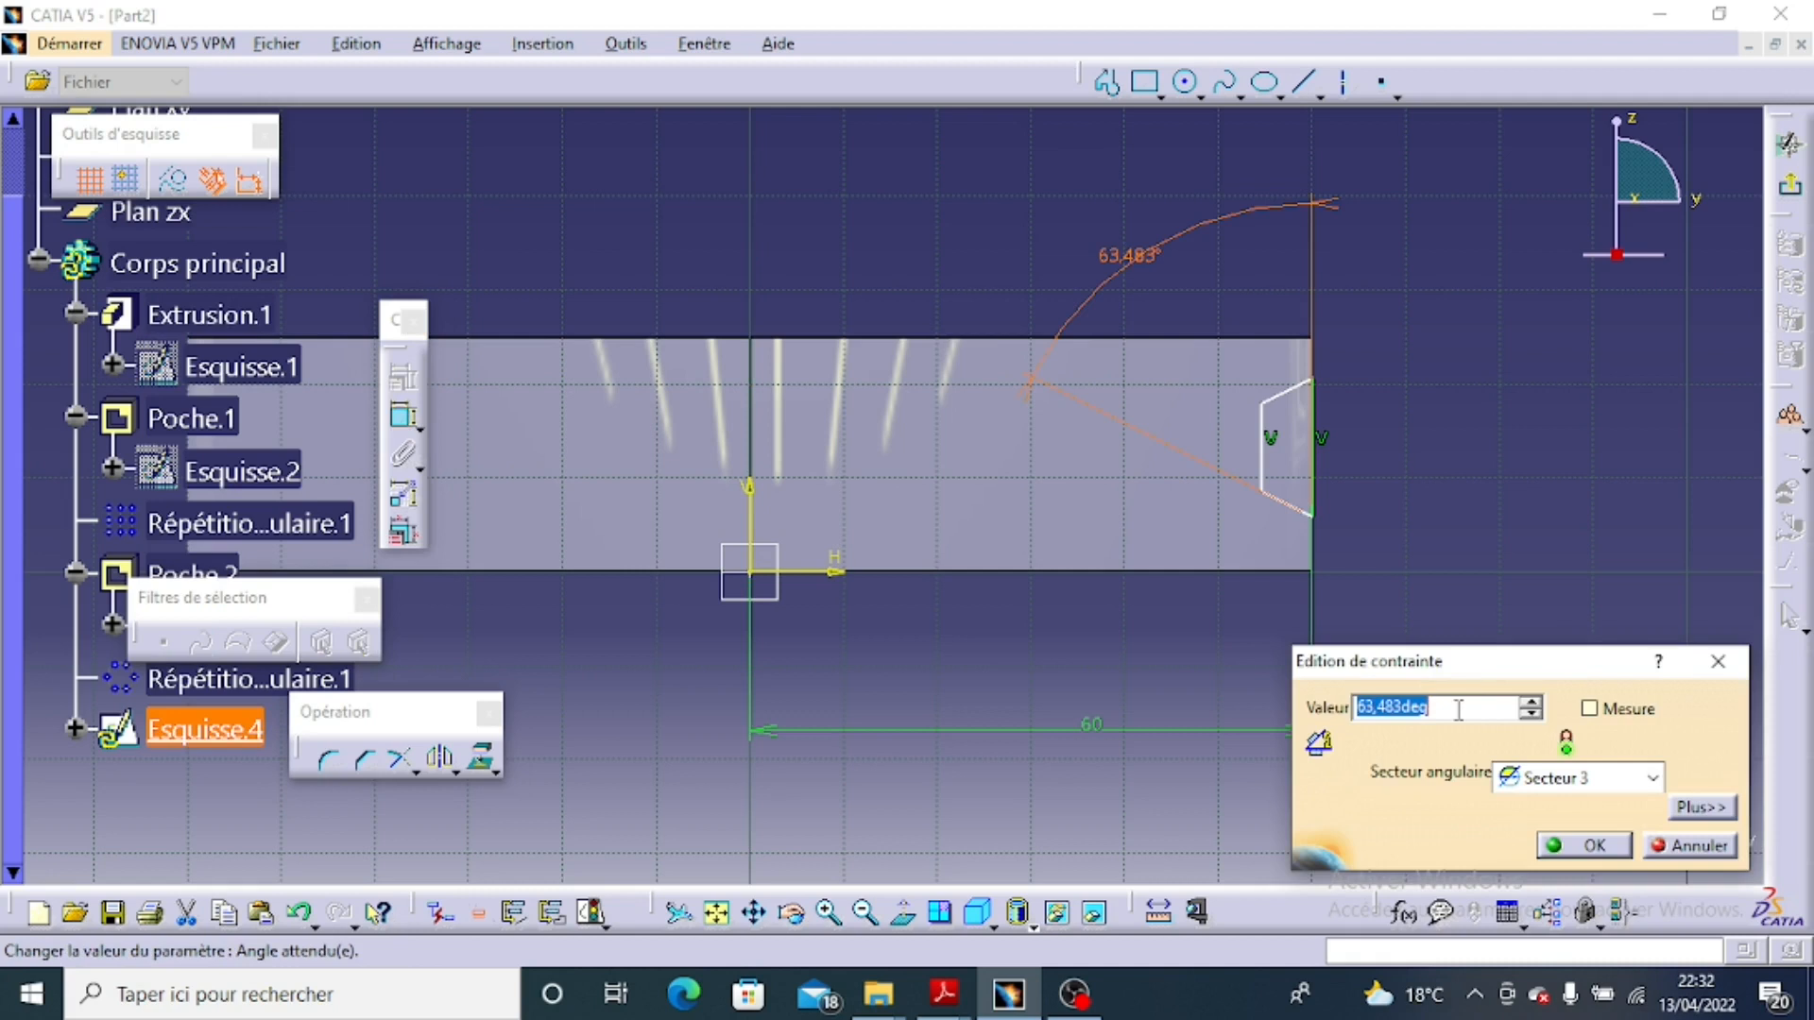
Set the angles between the trapezoid's two slanted sides and its outer side to 60° each, checking the drawing.
type("60")
key("Return")
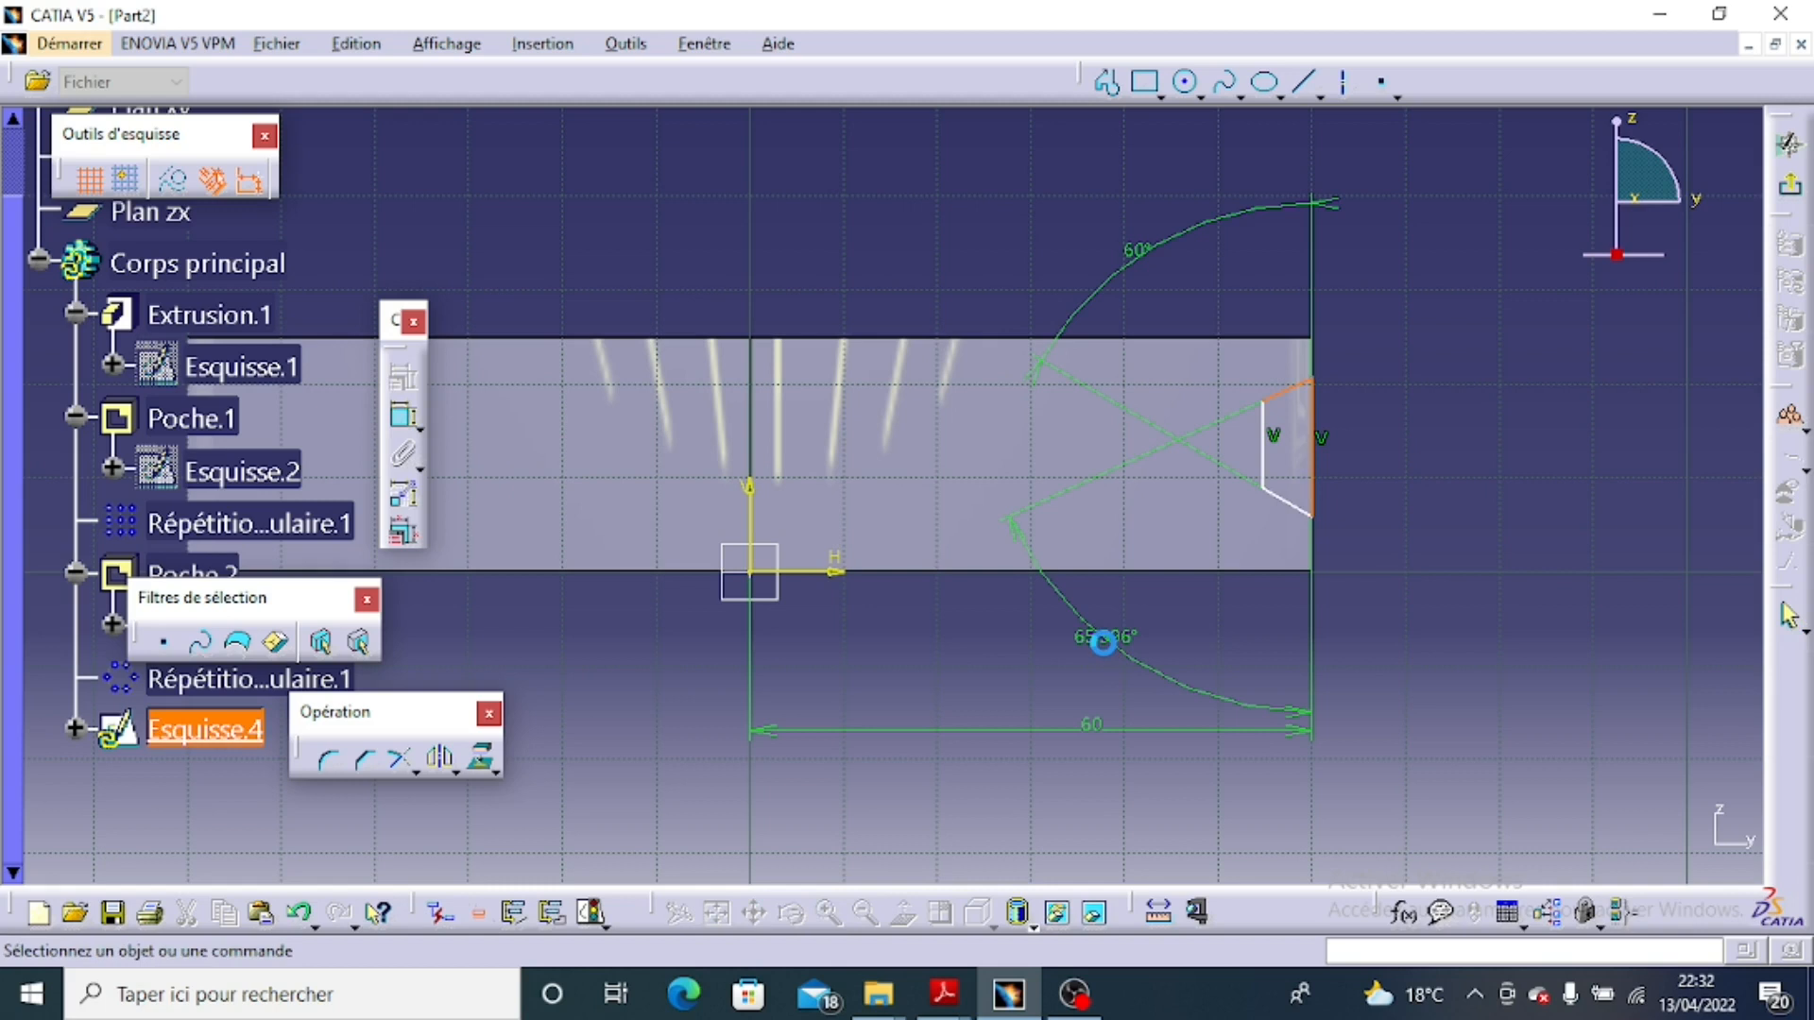
double_click(1103, 642)
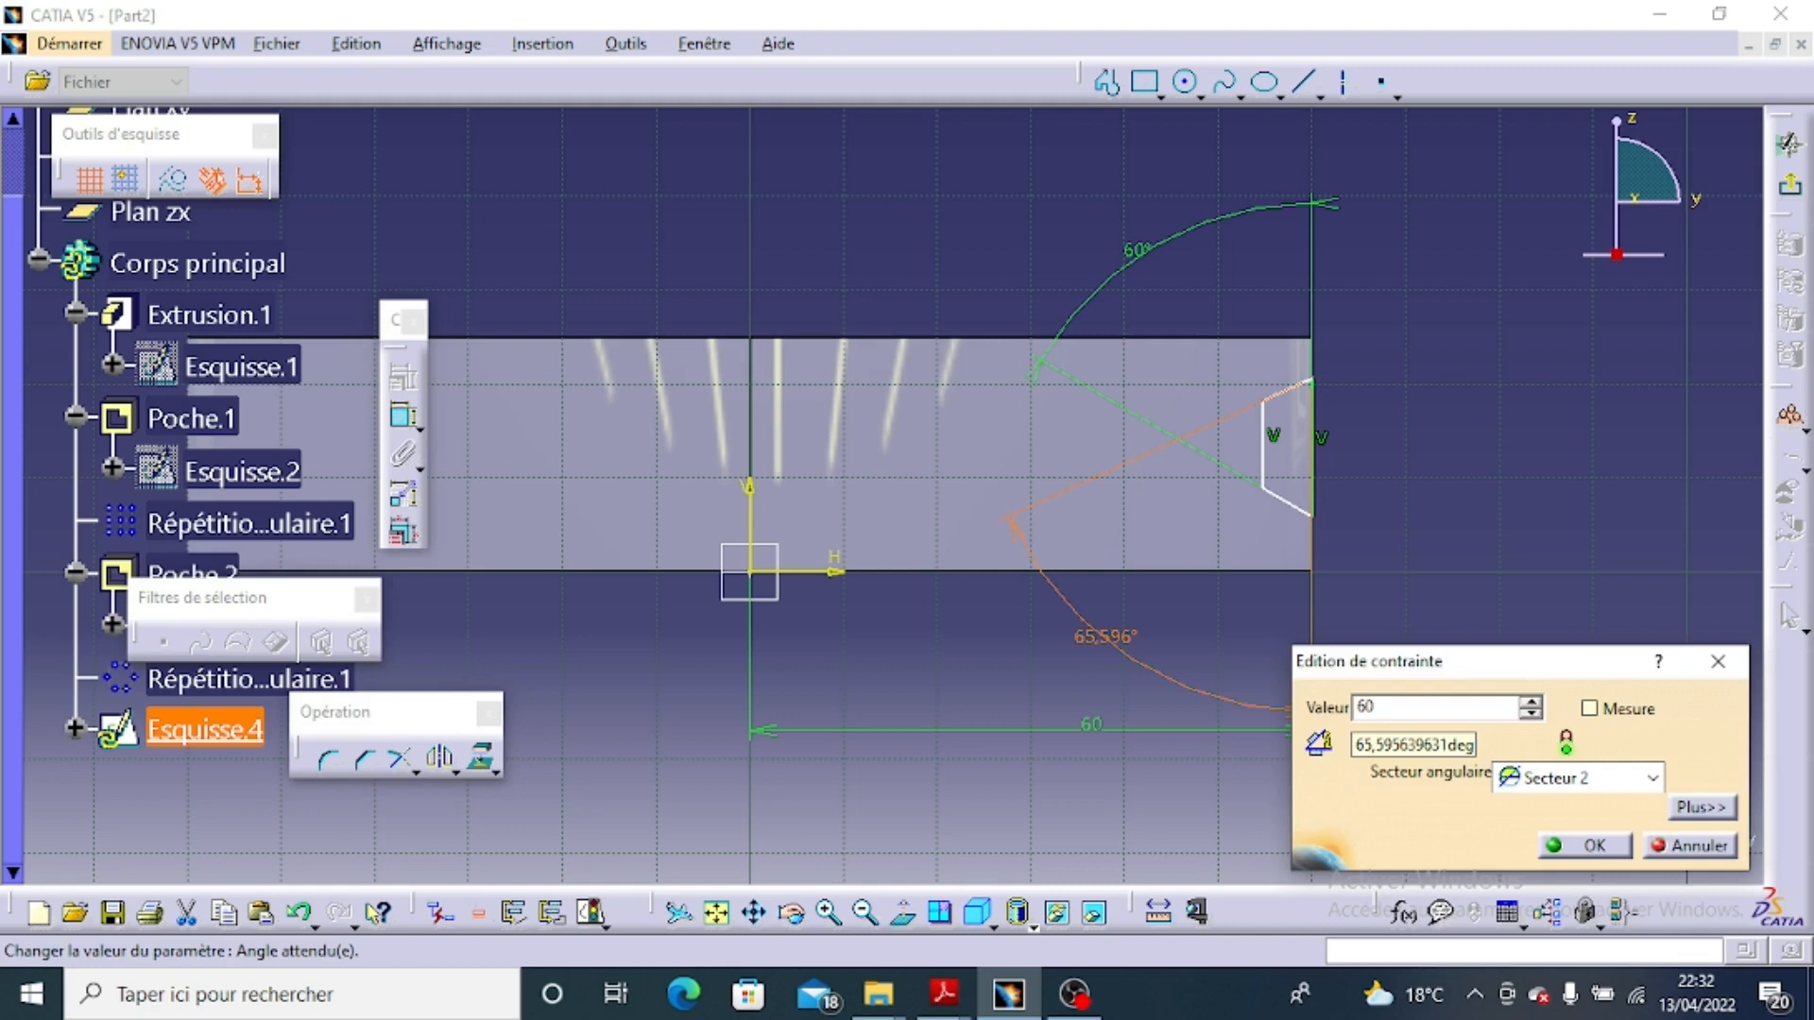
key("alt+Tab")
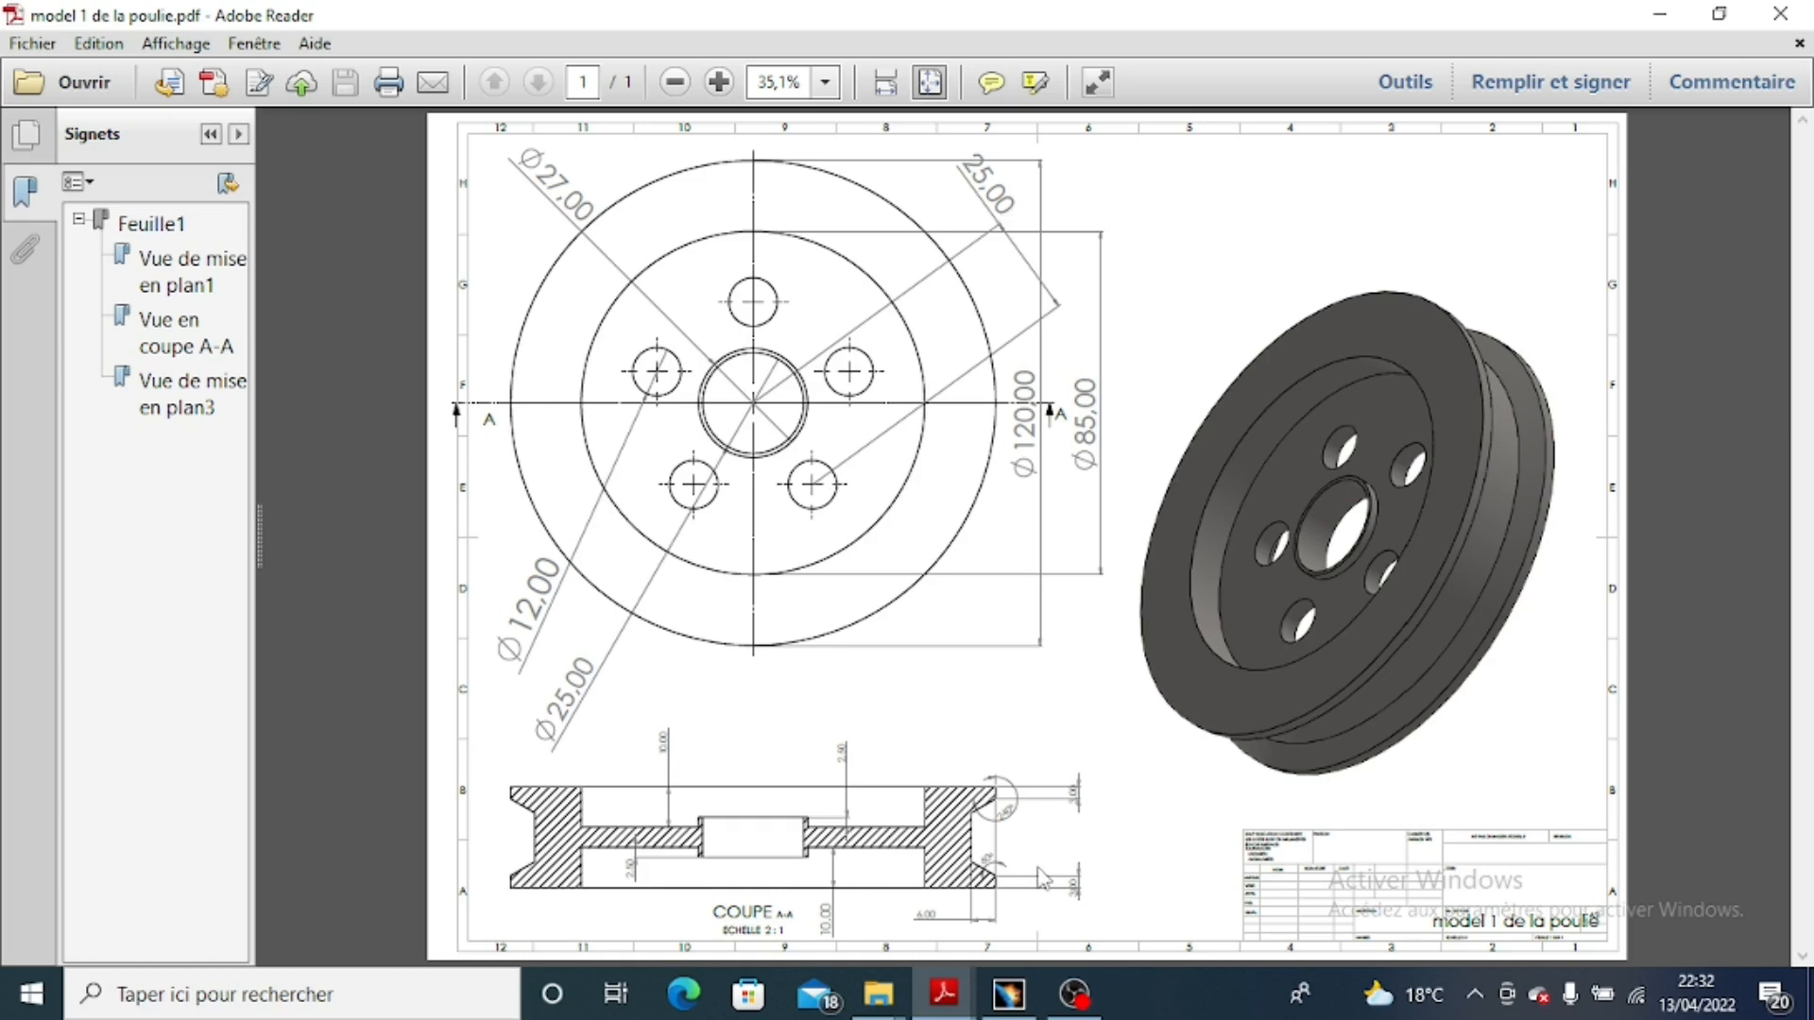
key("alt+Tab")
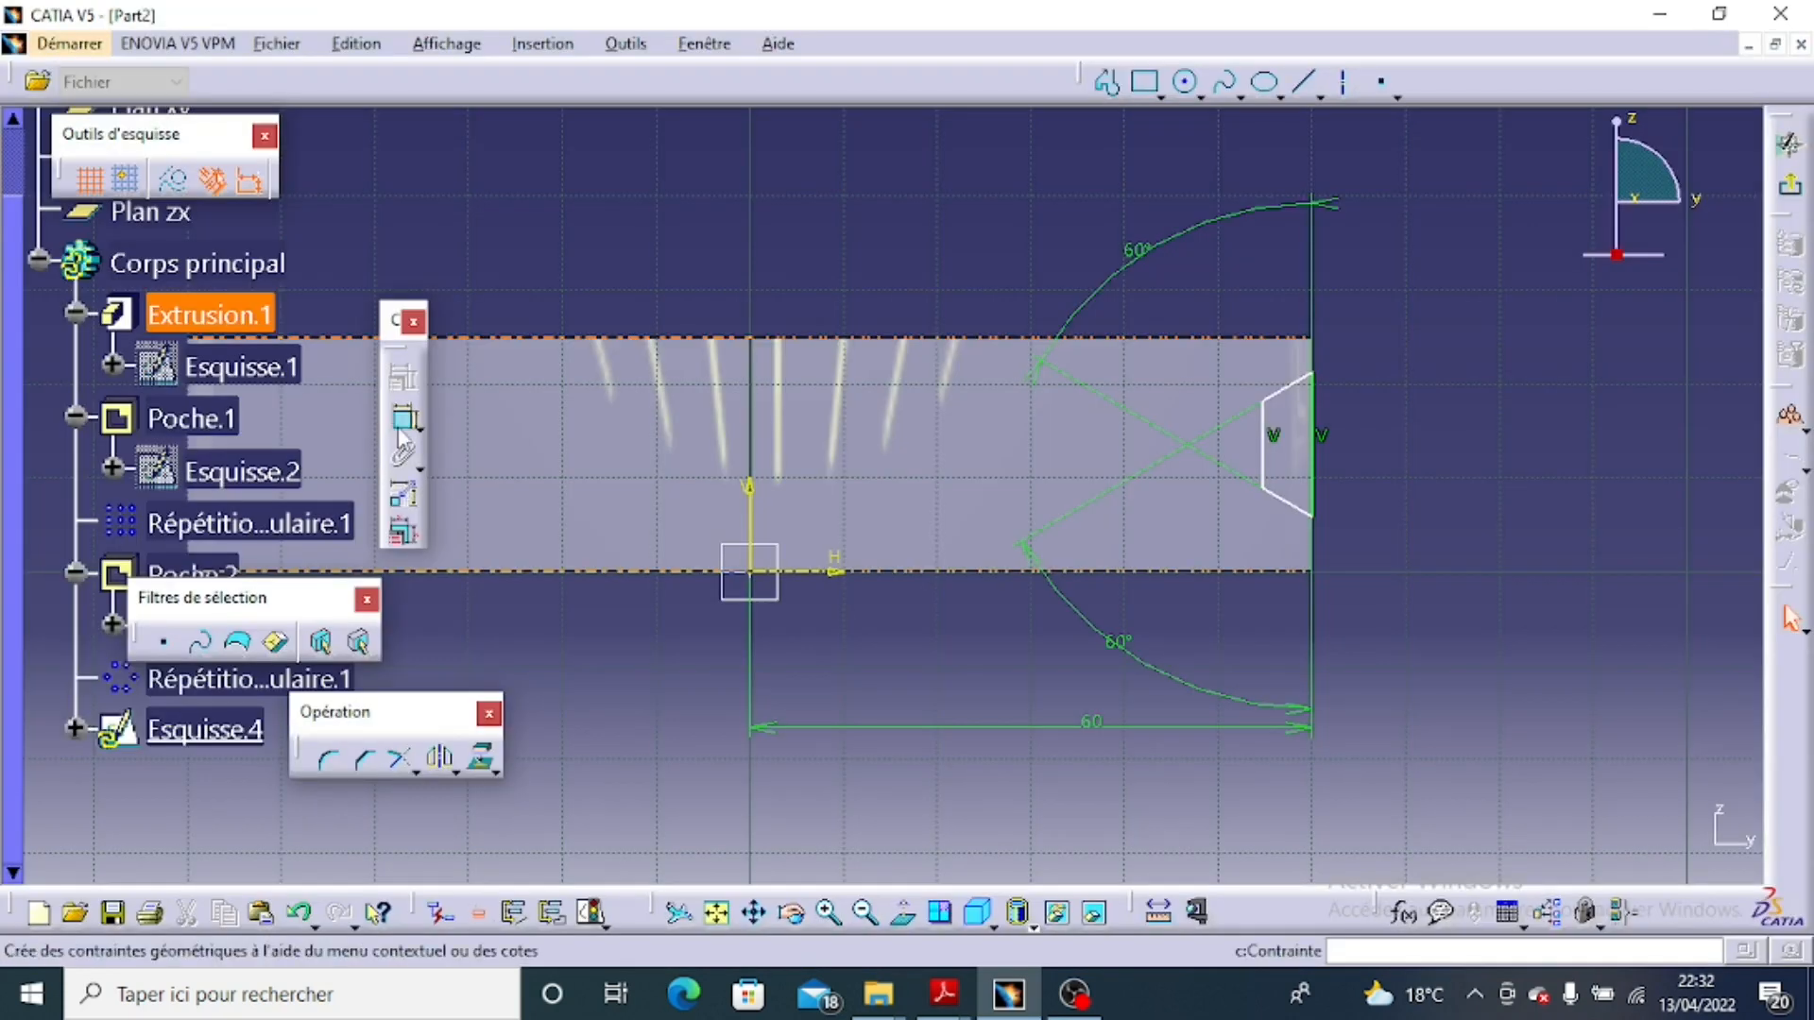
Dimension the distance from the trapezoid's upper outer corner to the disc's upper edge and set it to 3 mm.
left_click(400, 425)
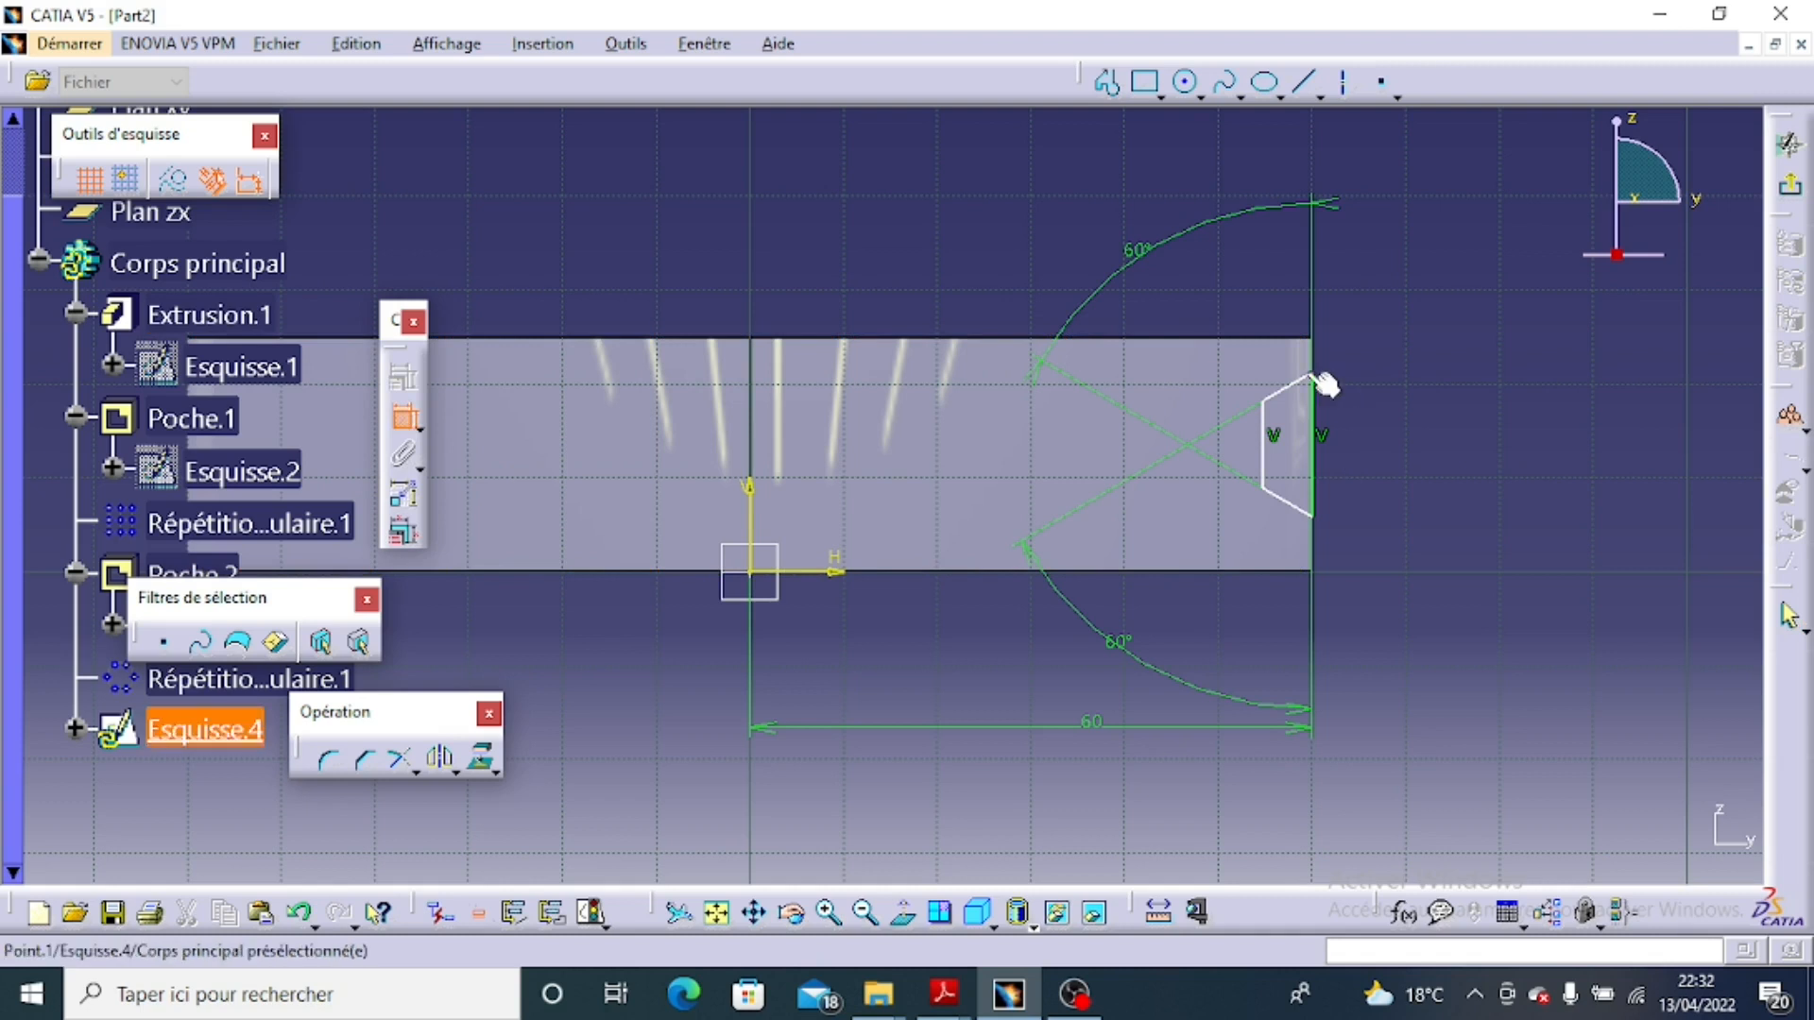
left_click(905, 341)
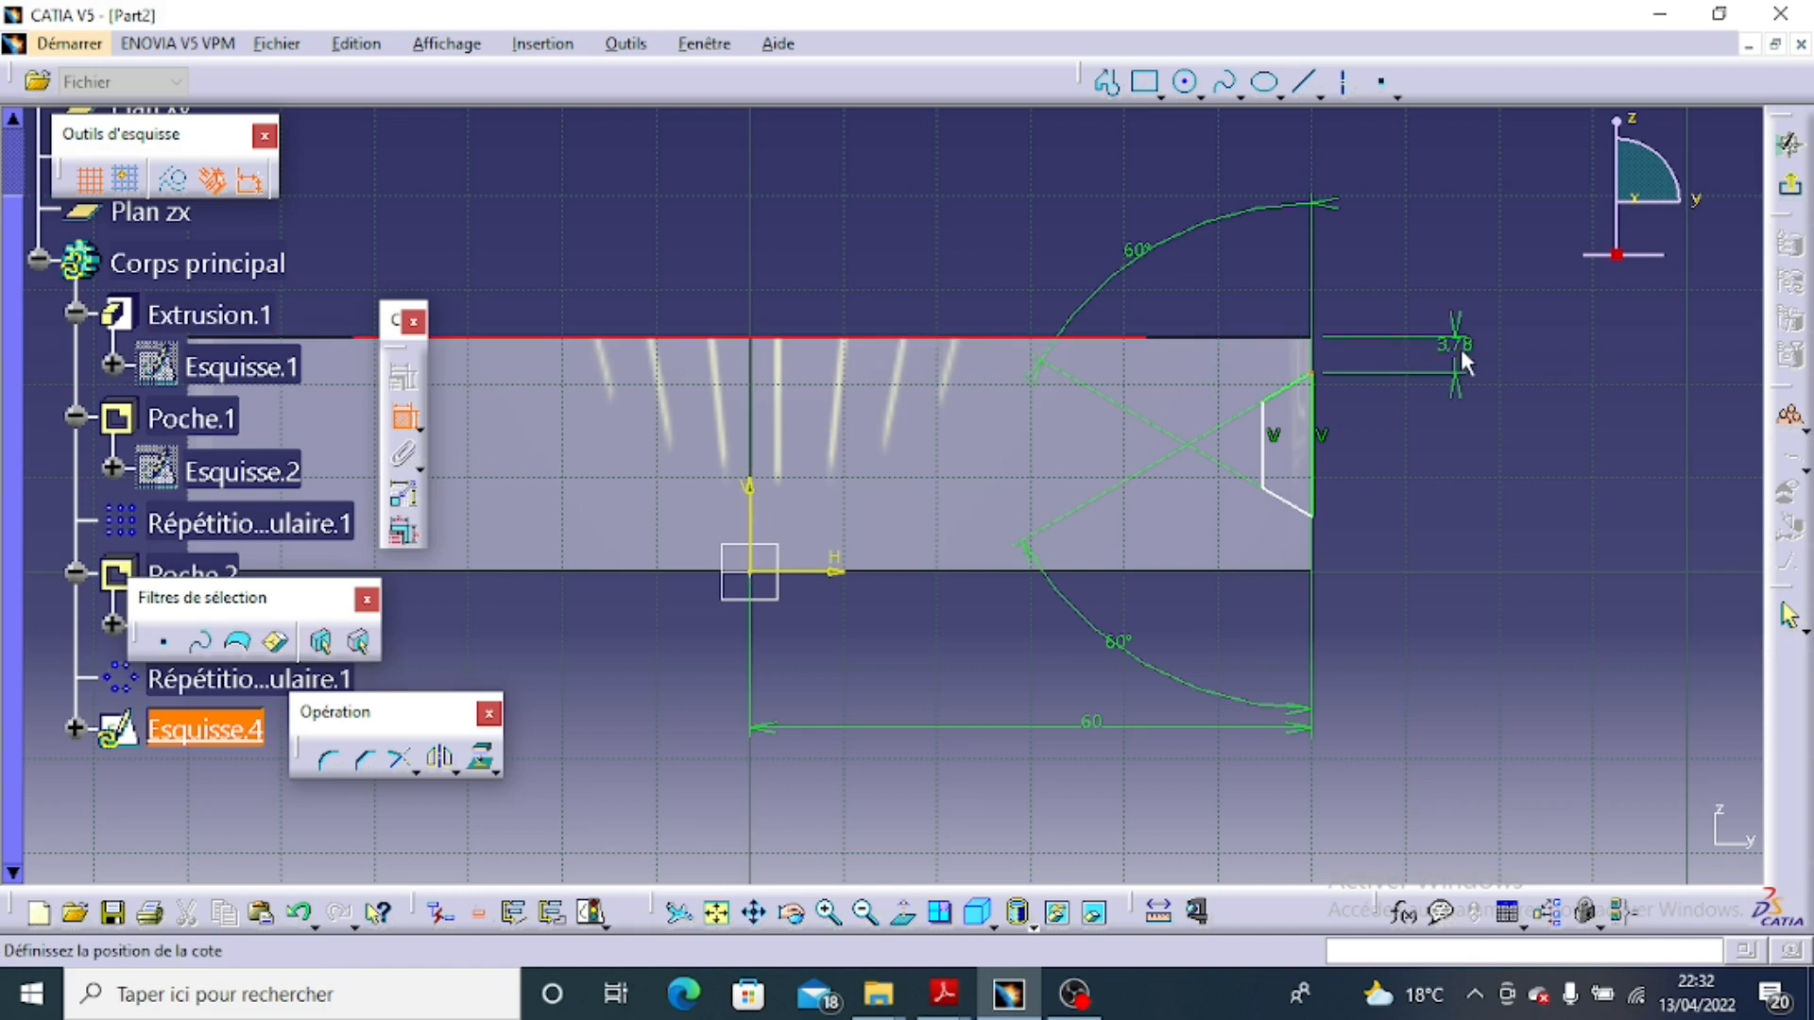
double_click(1461, 348)
key("BackSpace")
type("3")
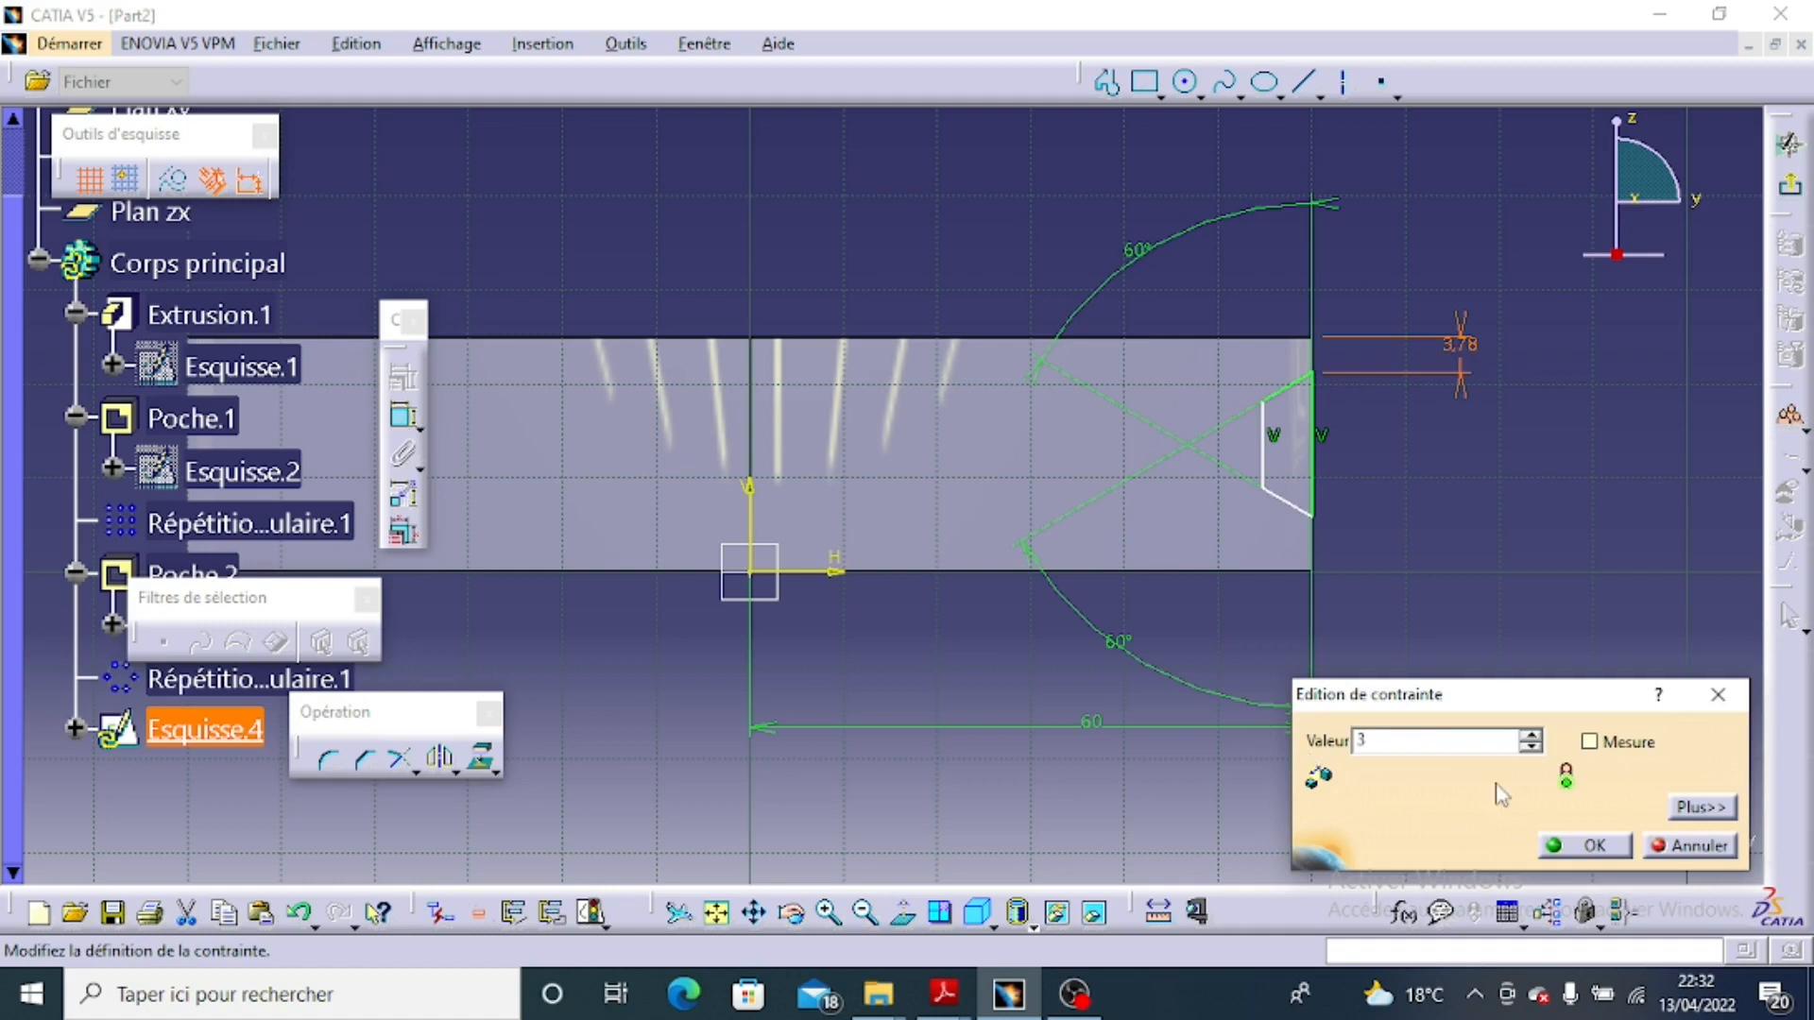
key("Return")
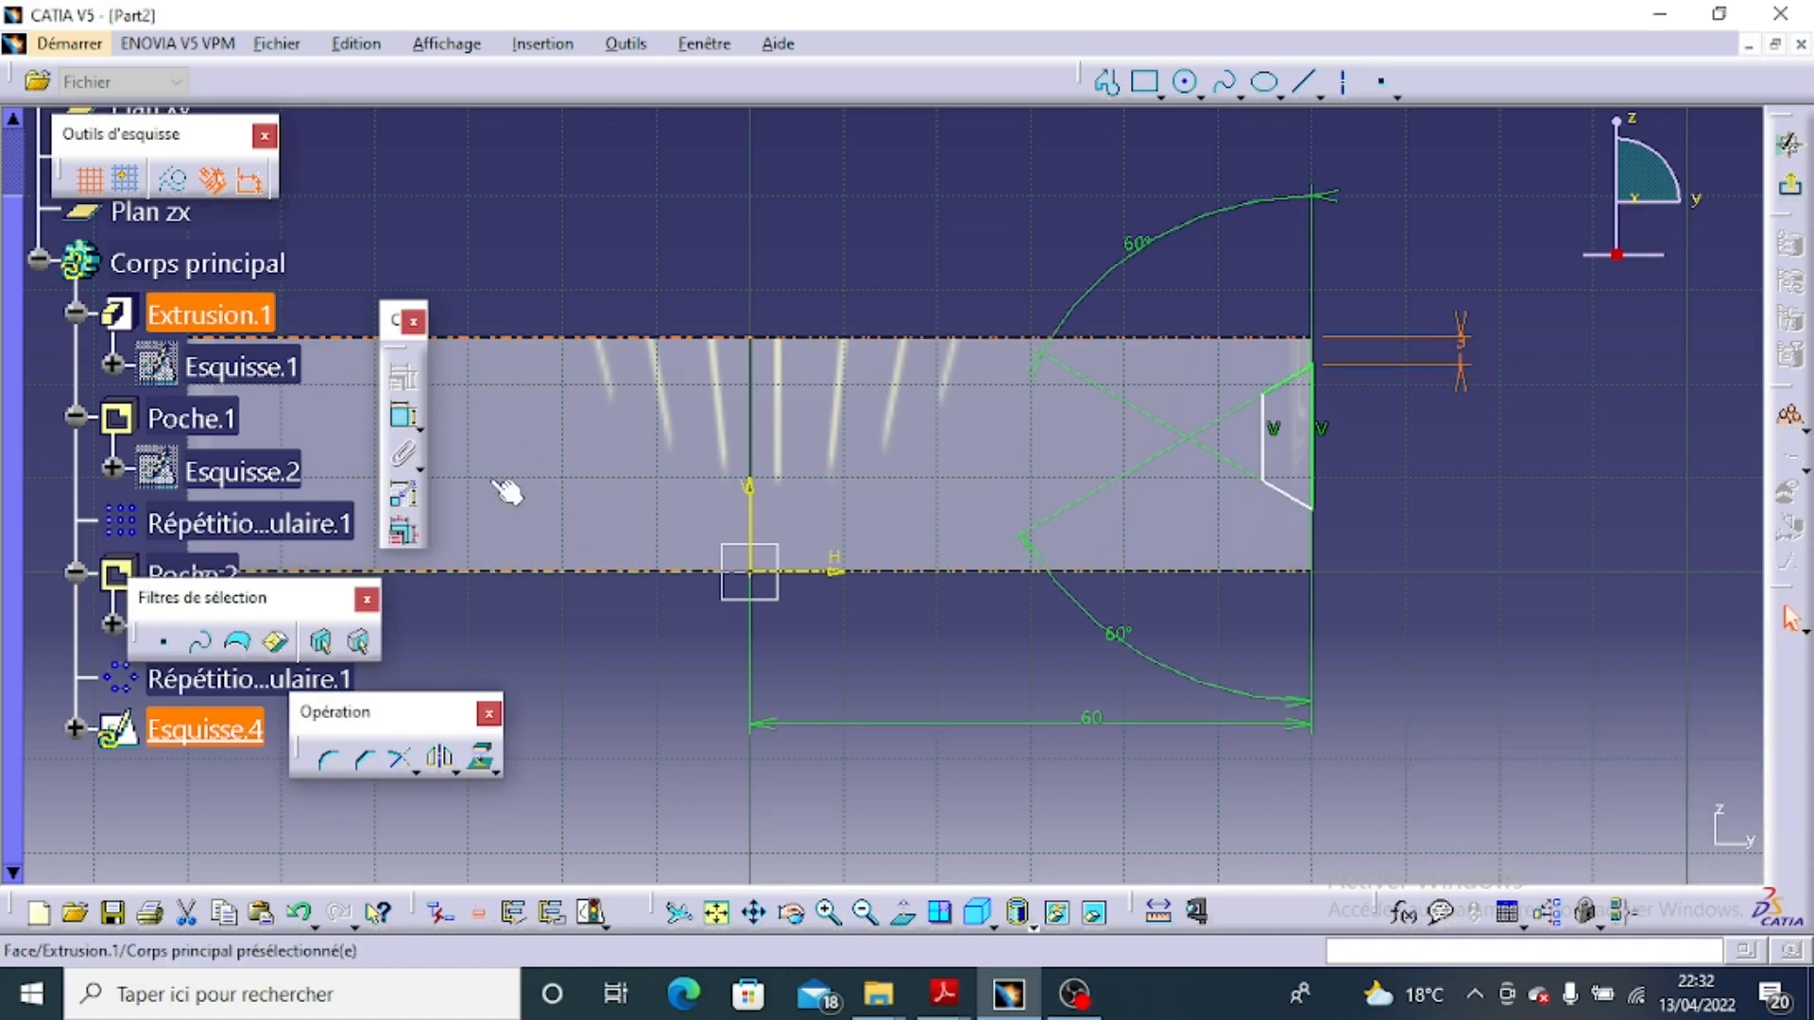
Dimension the distance from the trapezoid's lower outer corner to the disc's lower edge and set it to 3 mm.
left_click(412, 422)
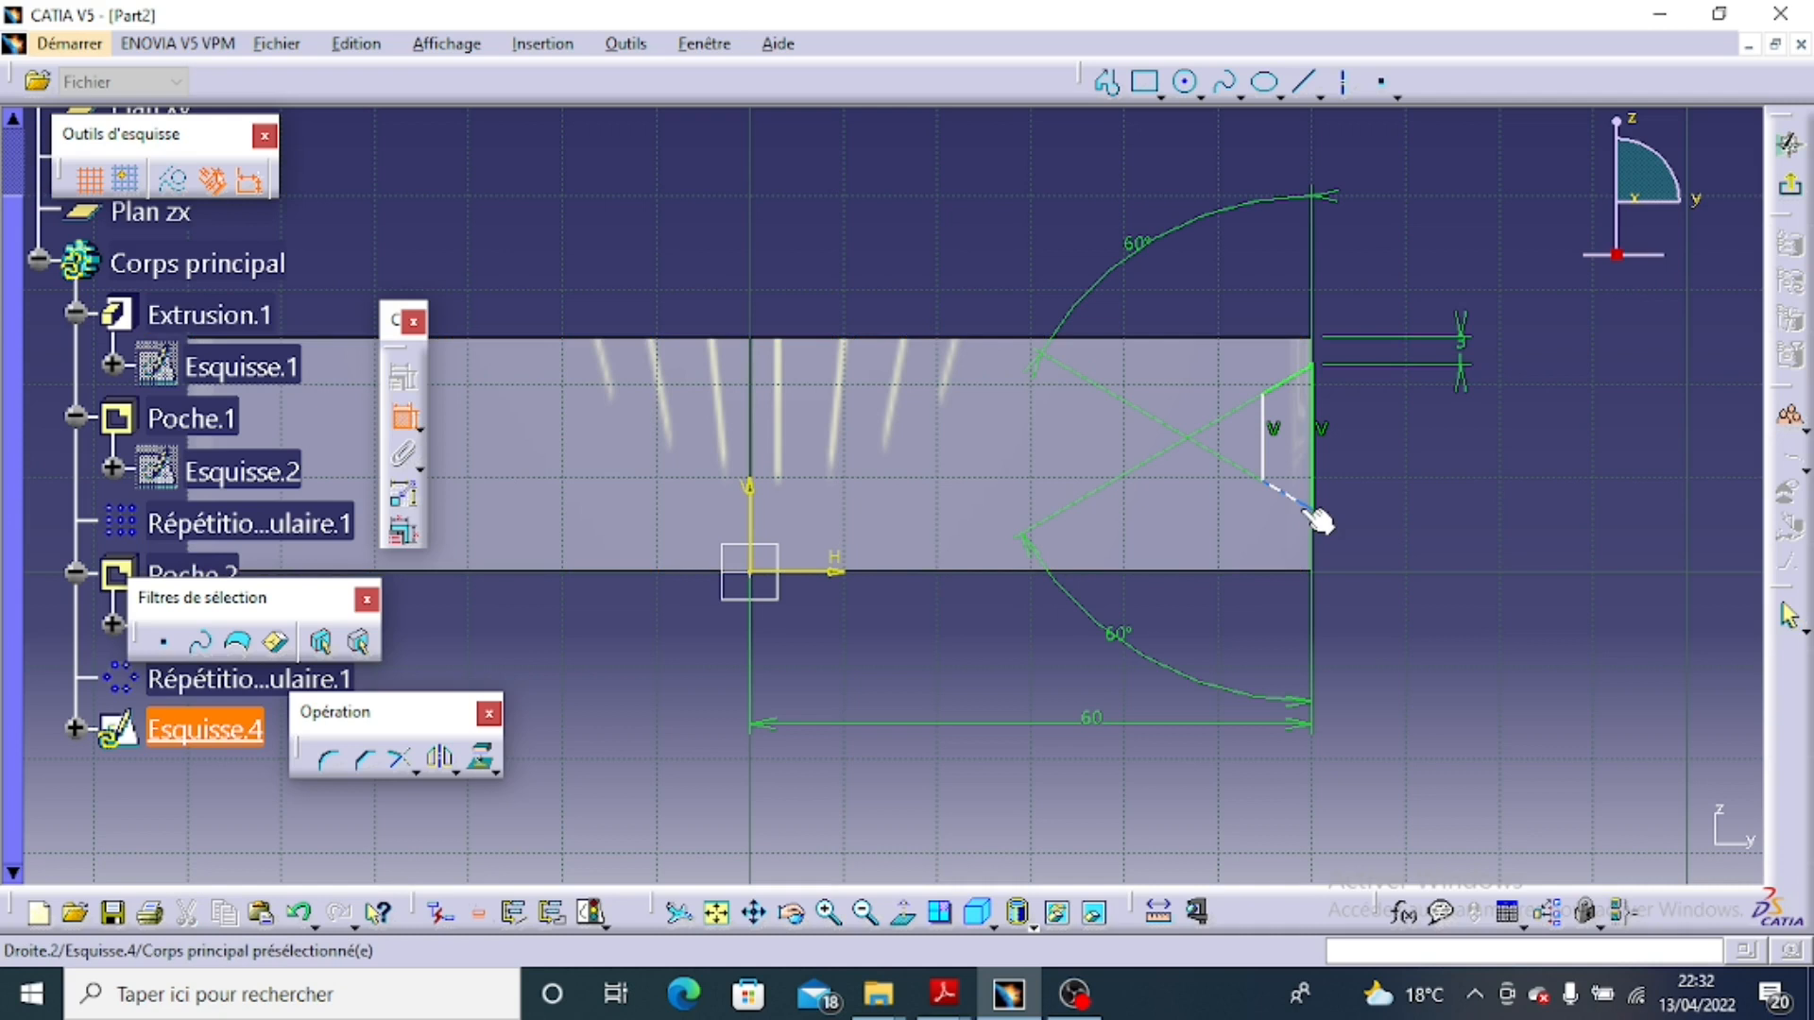
left_click(1312, 511)
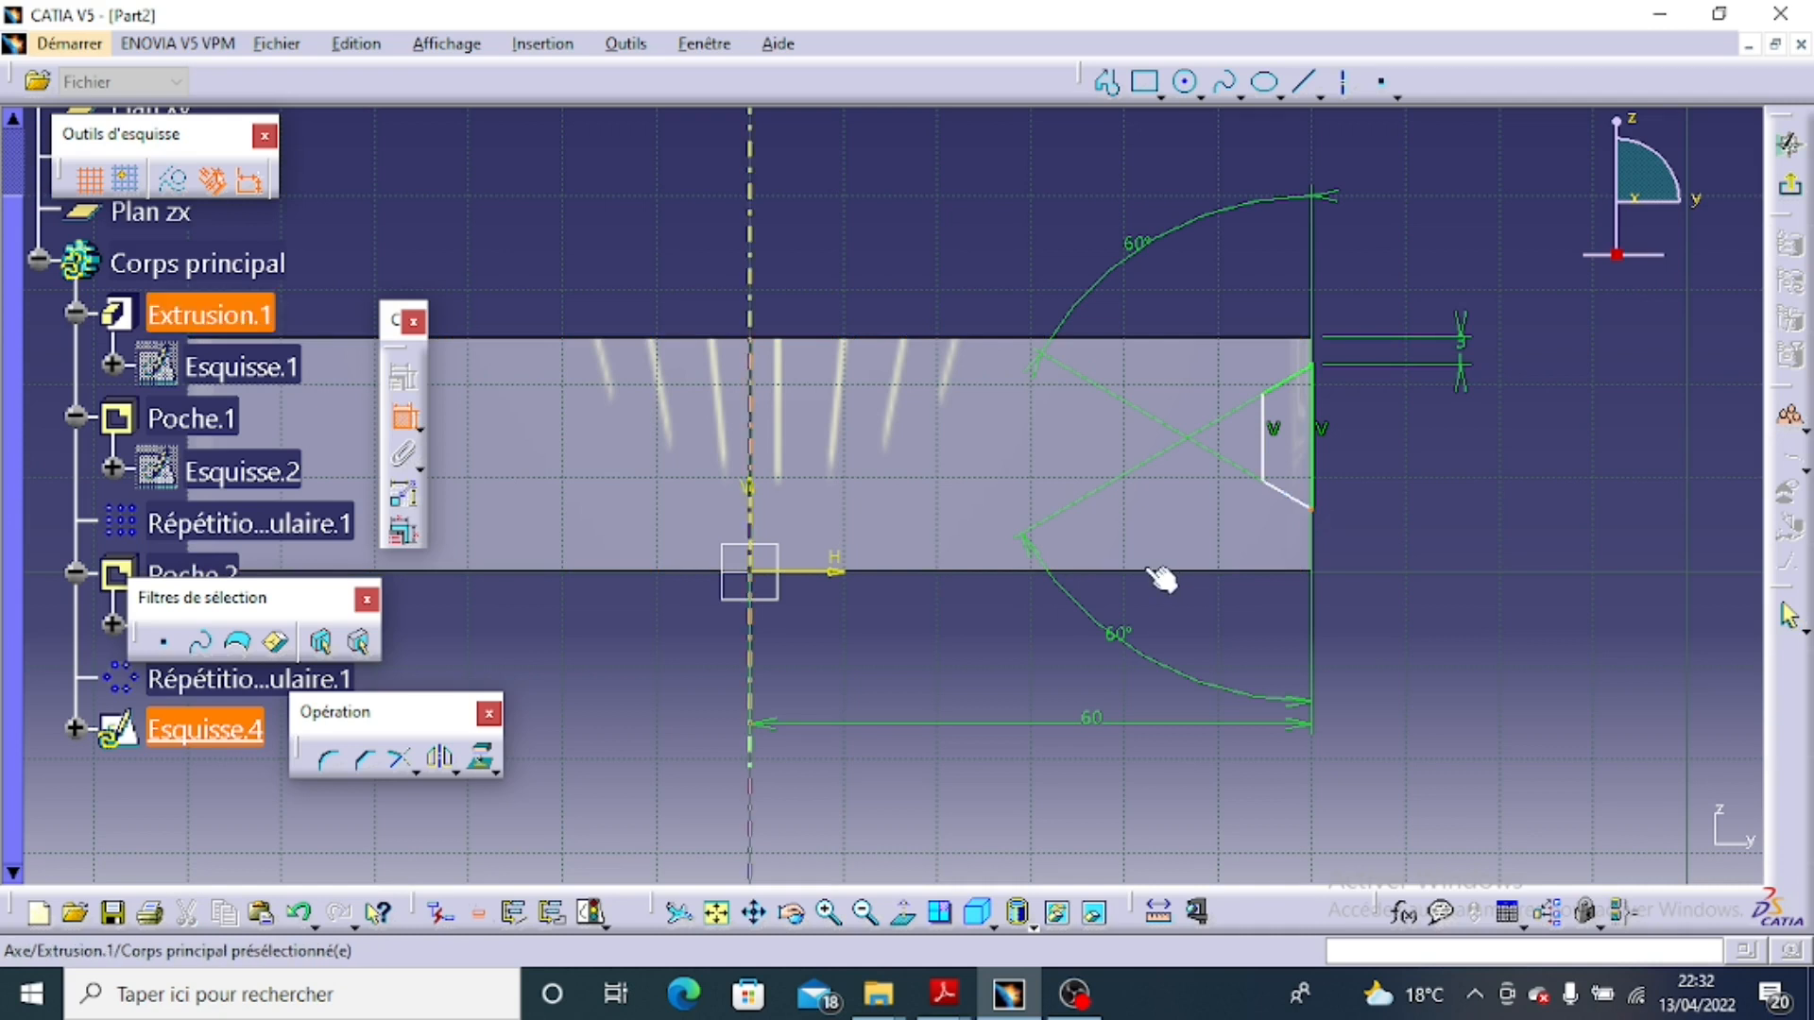
left_click(1160, 574)
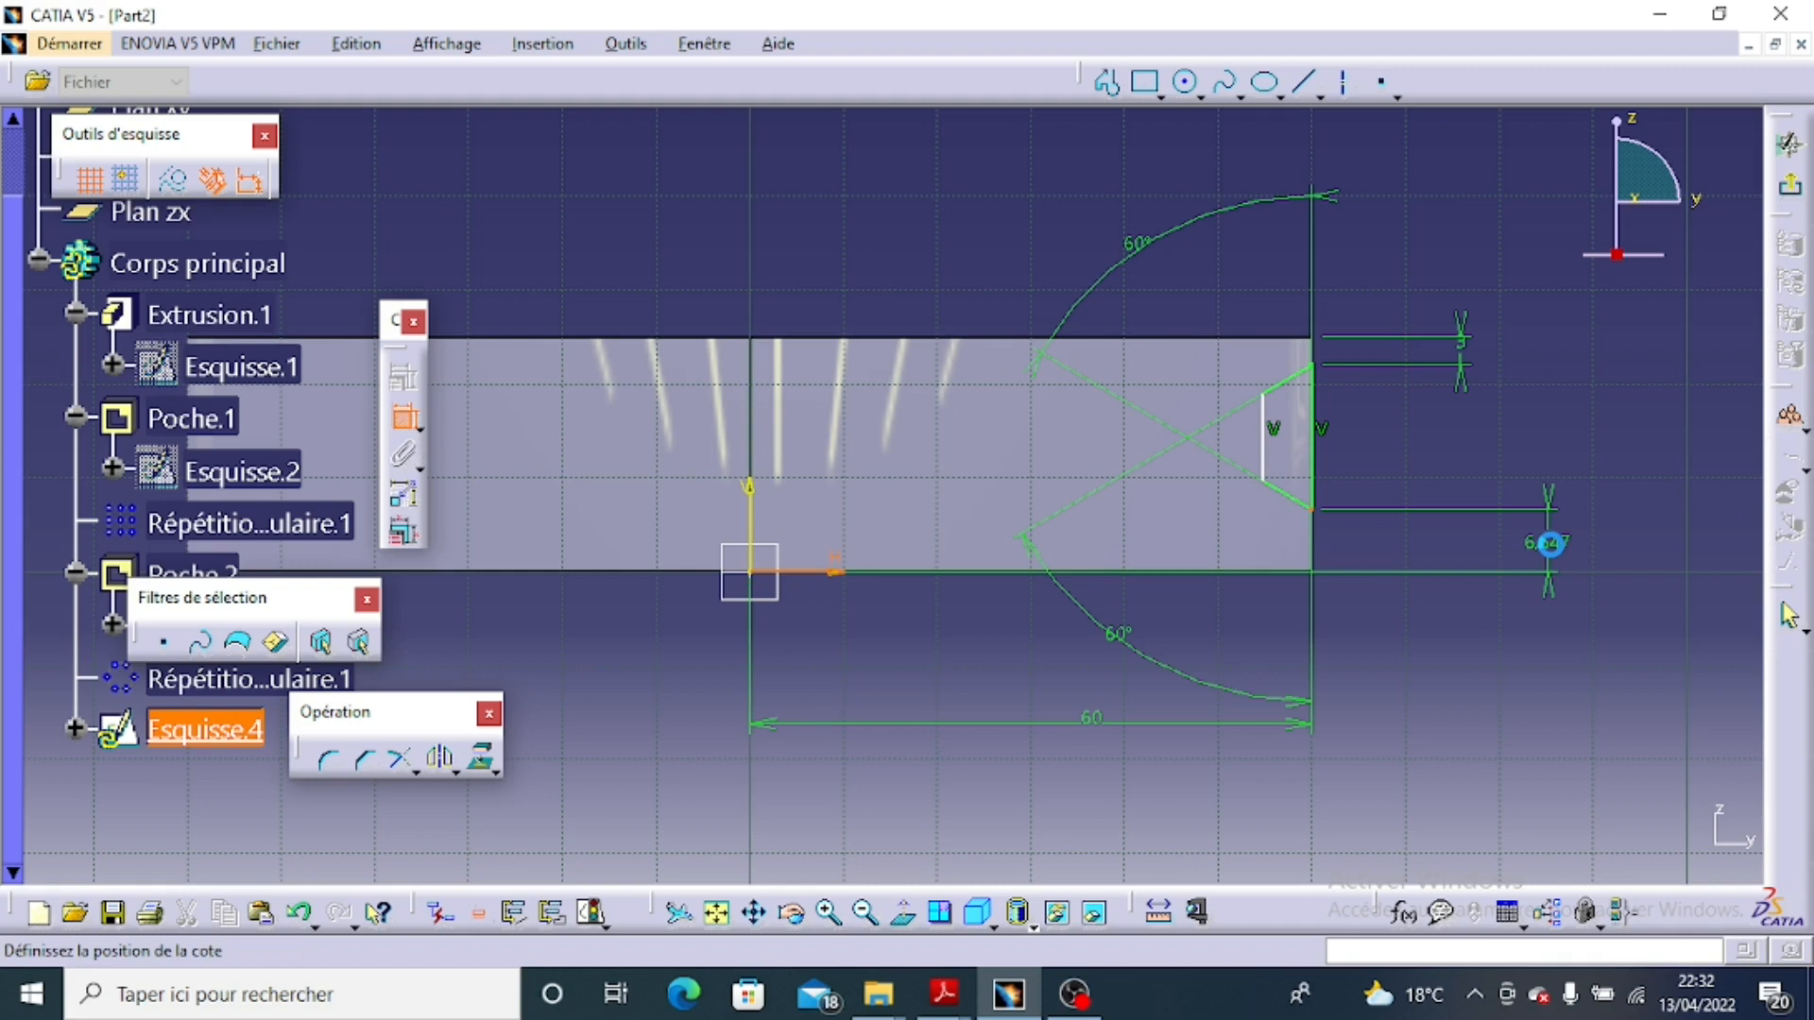
double_click(1551, 544)
type("3")
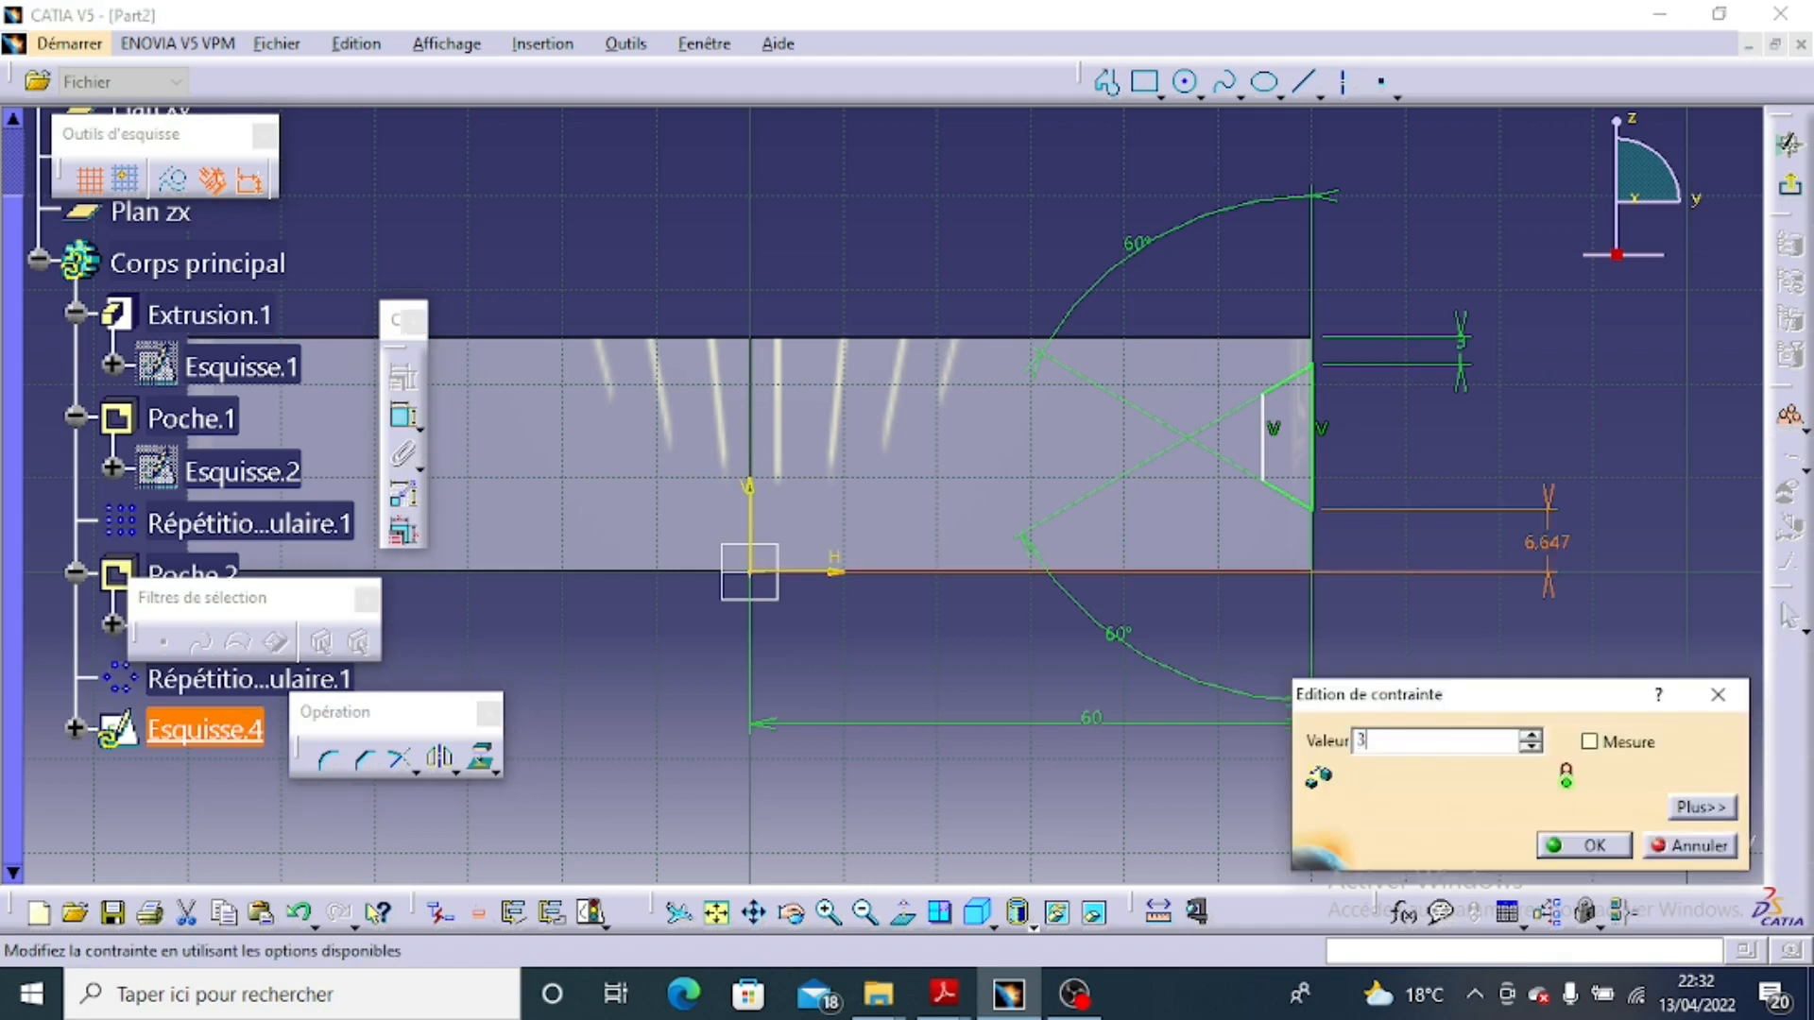
left_click(1554, 844)
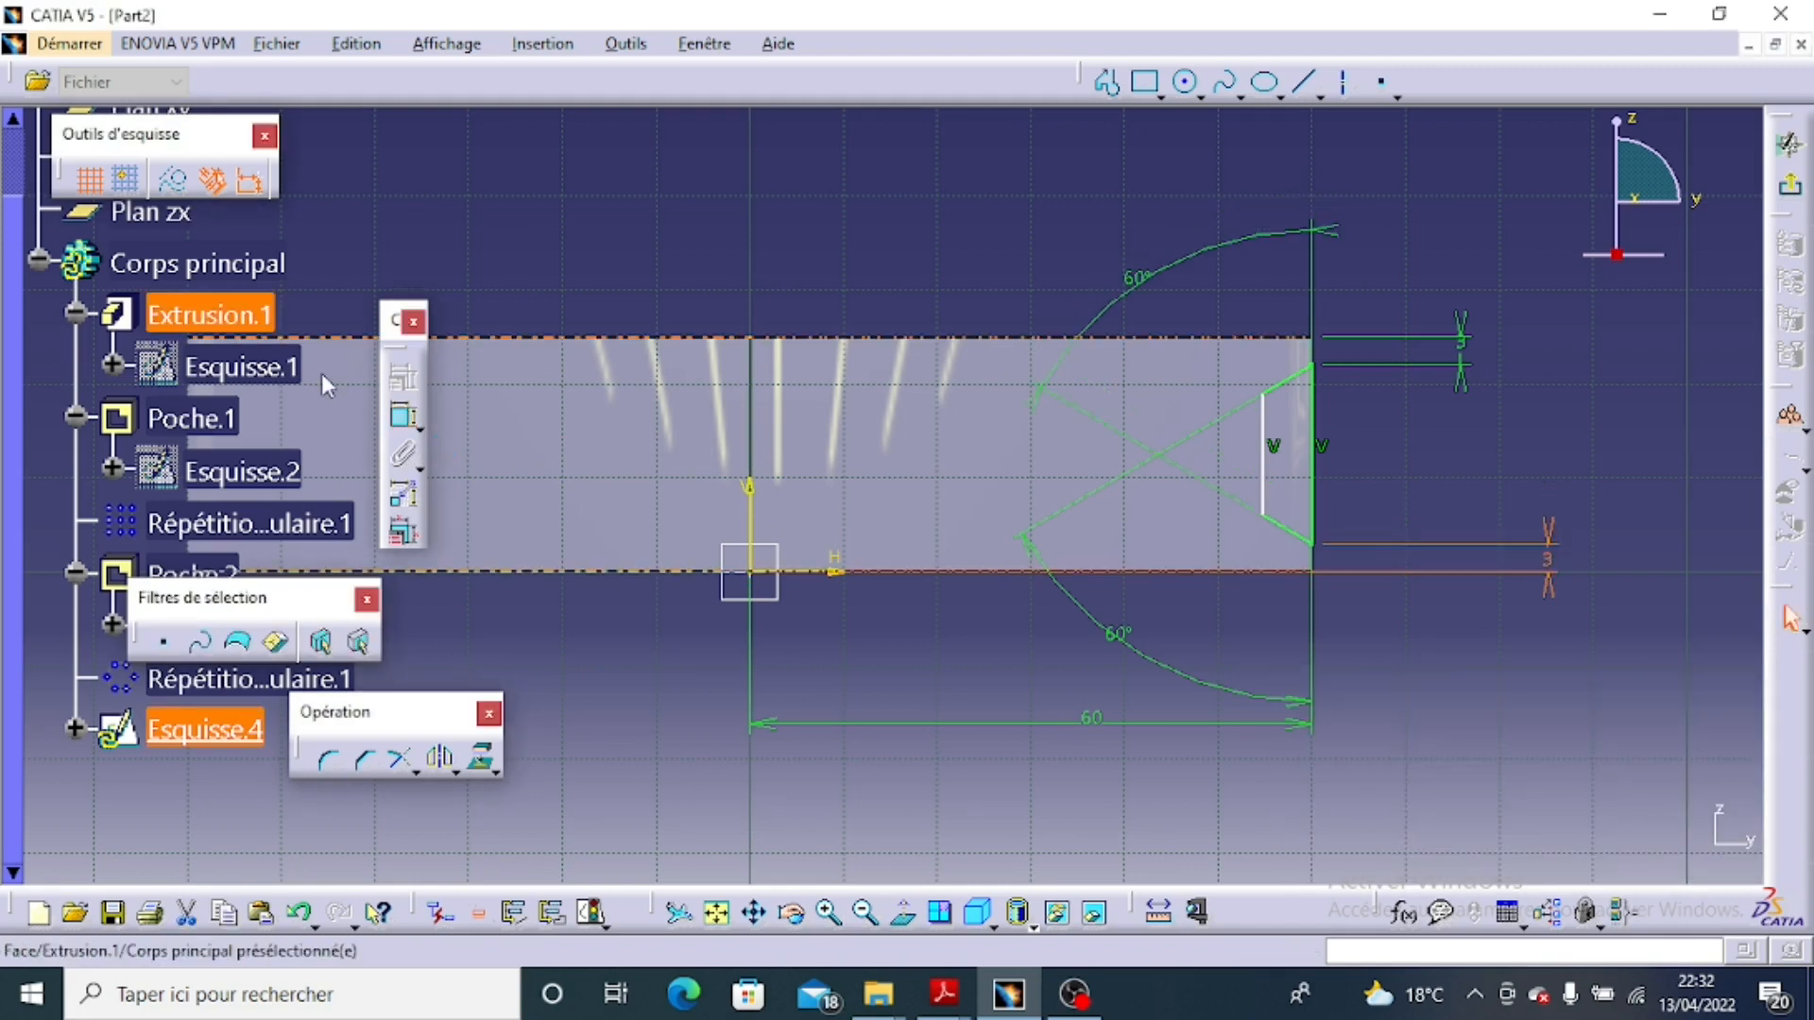
Dimension the distance between the trapezoid's inner and outer vertical sides and set it to 6 mm.
left_click(413, 427)
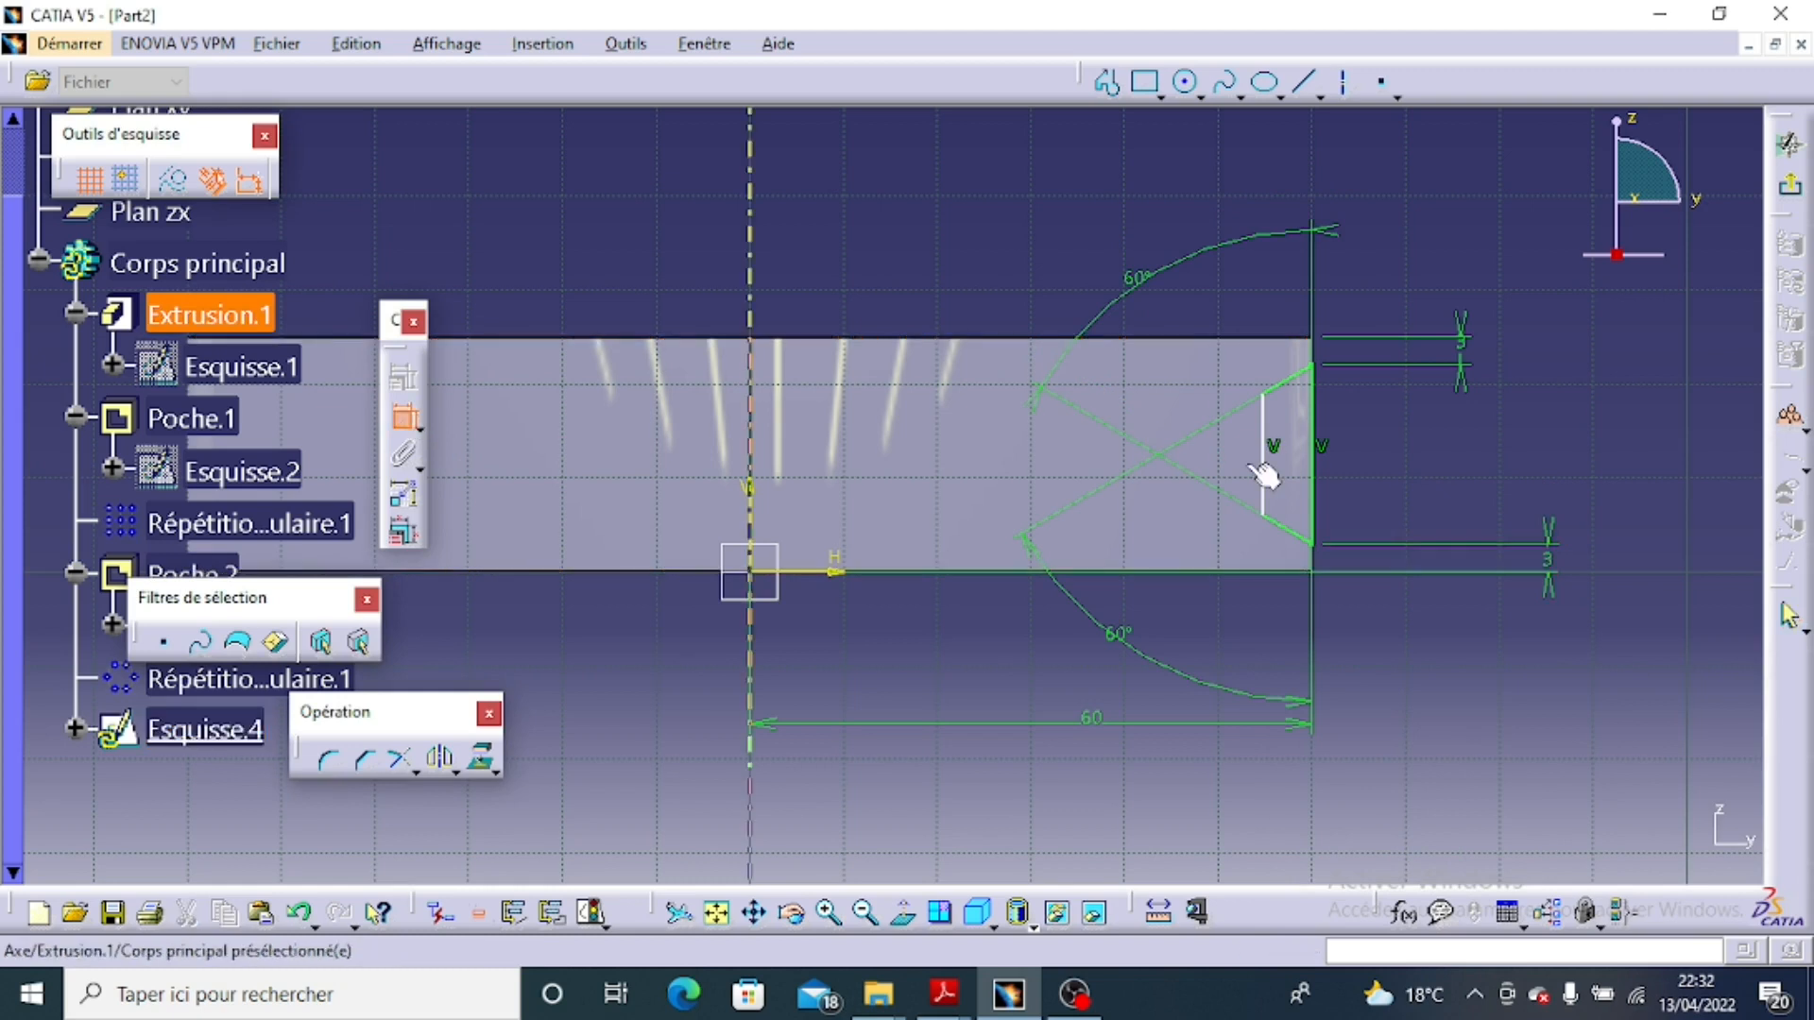
left_click(1281, 468)
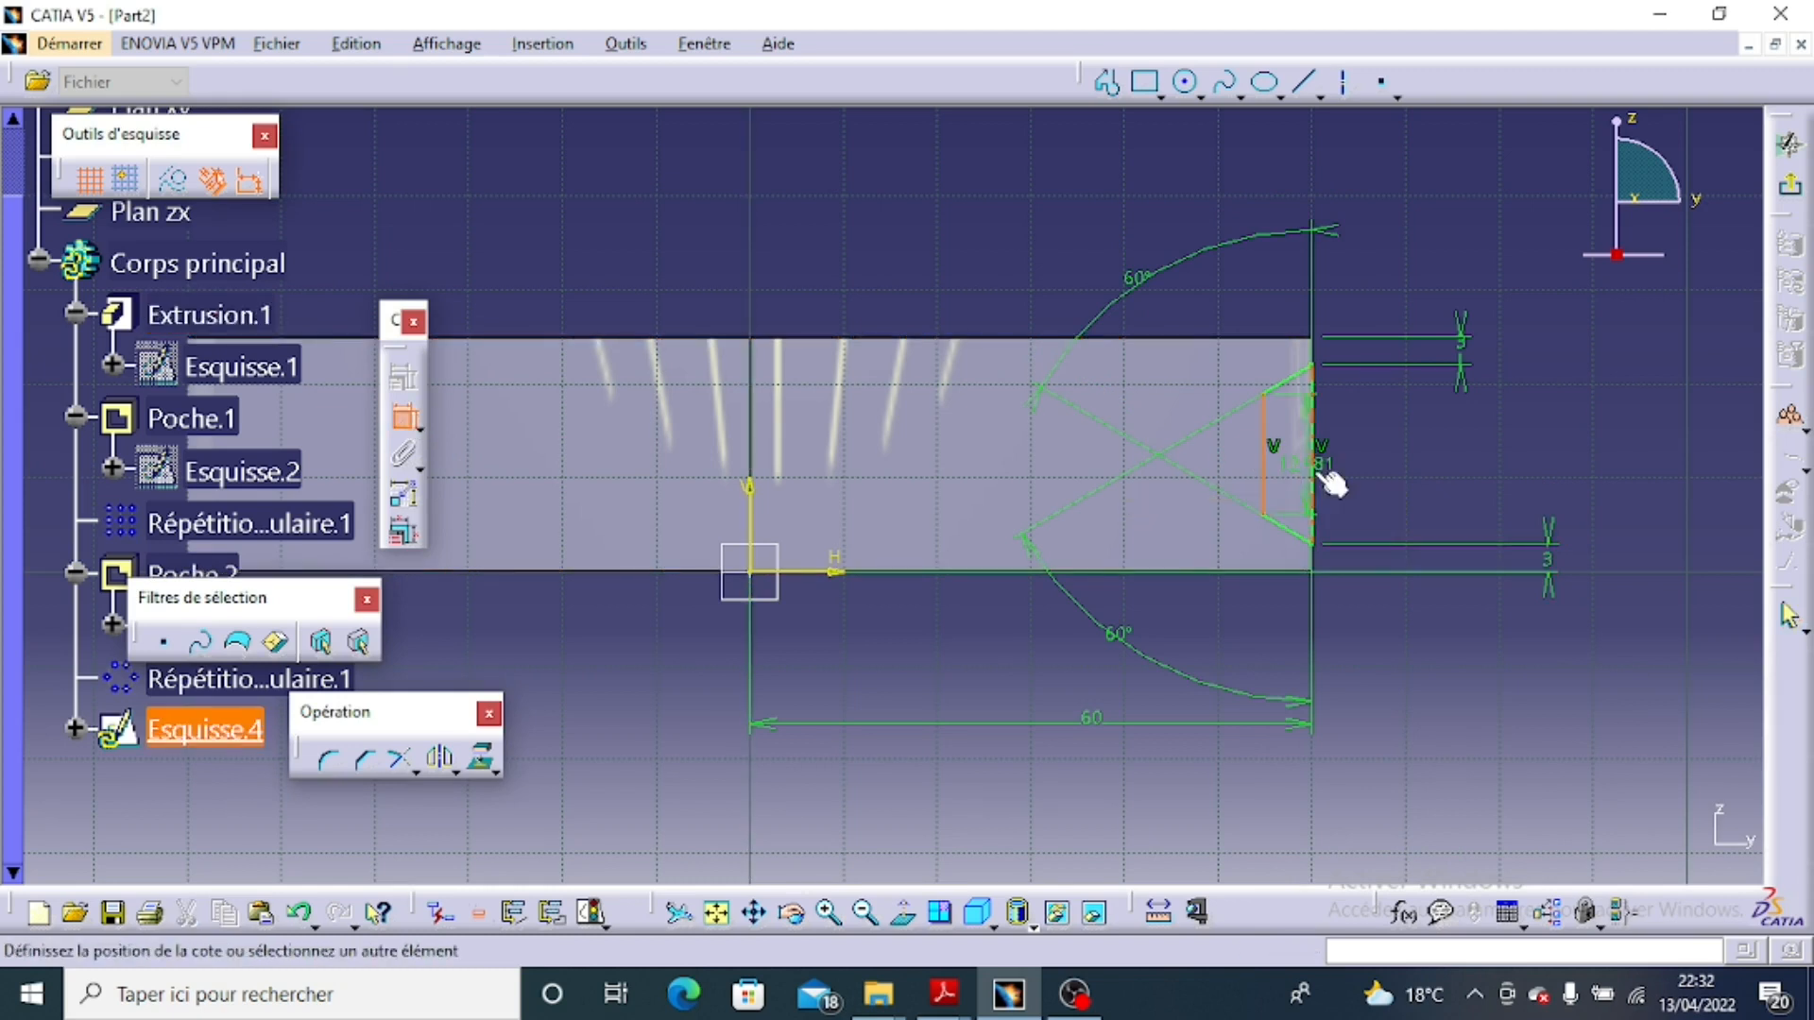
left_click(1320, 472)
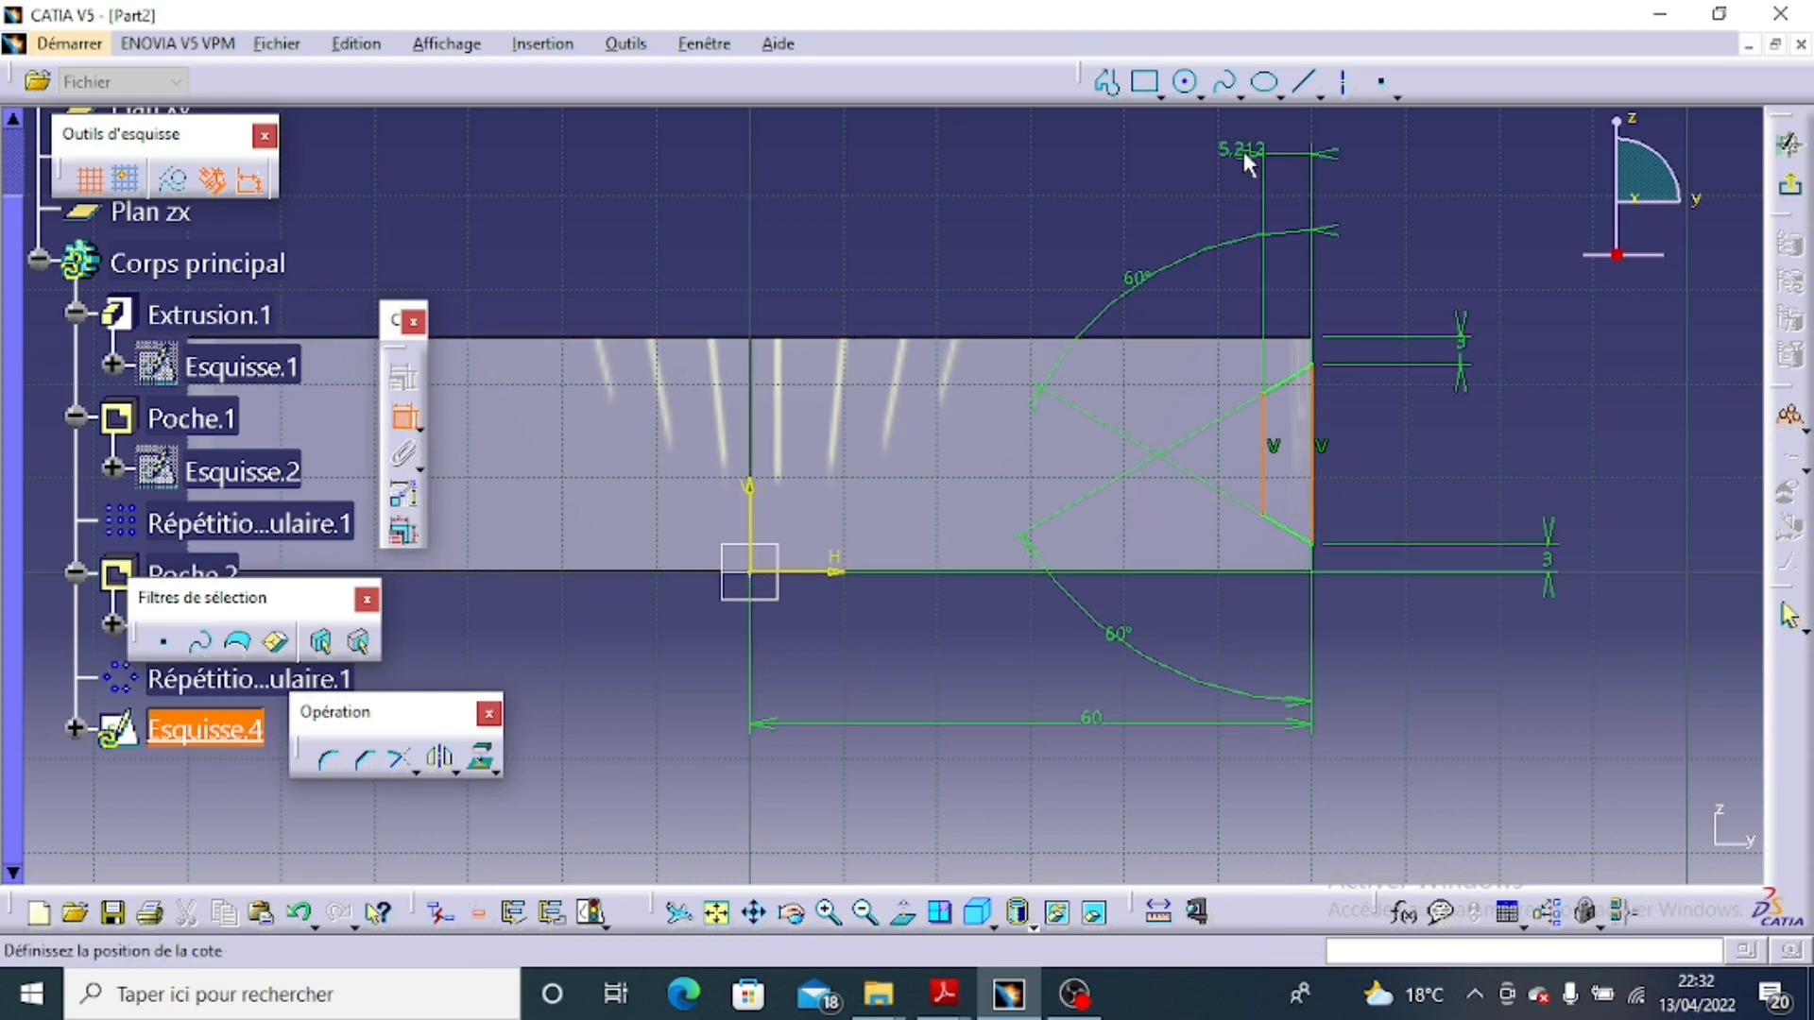
double_click(1246, 163)
key("BackSpace")
type("6")
left_click(1606, 848)
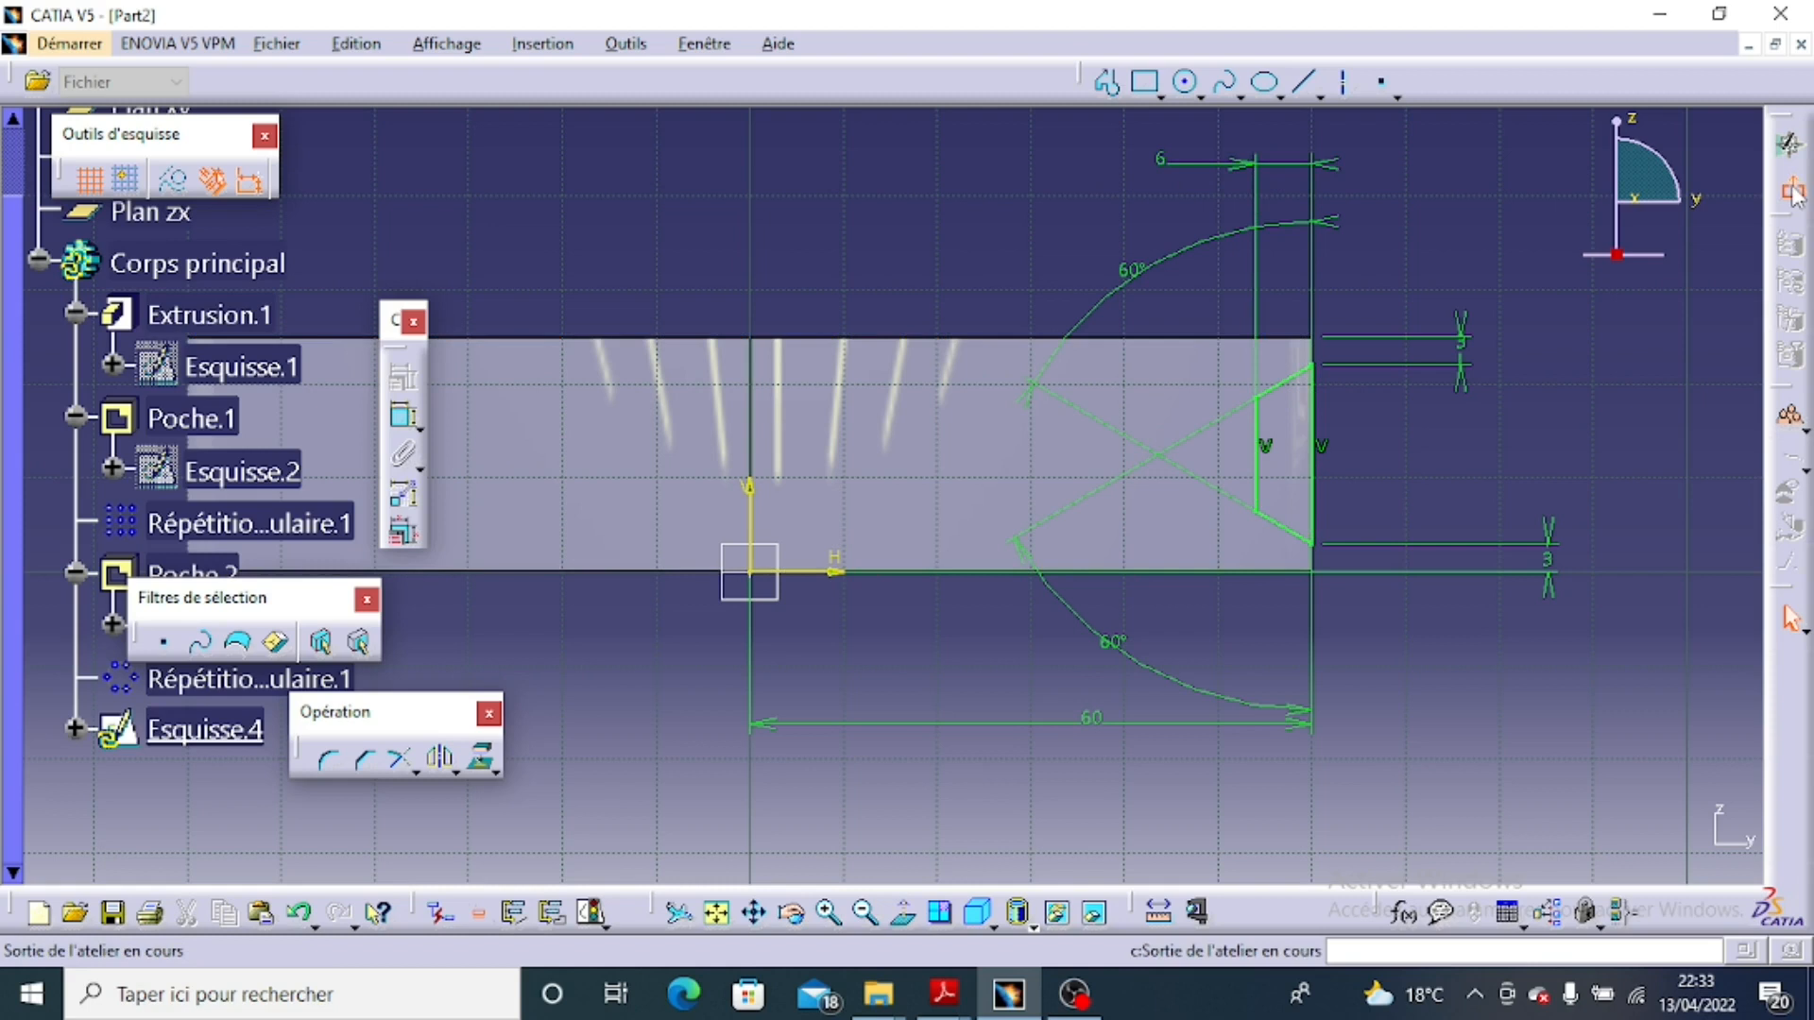
Finish the trapezoid sketch and cut it as a 360° groove around the vertical axis of the disc.
left_click(1794, 191)
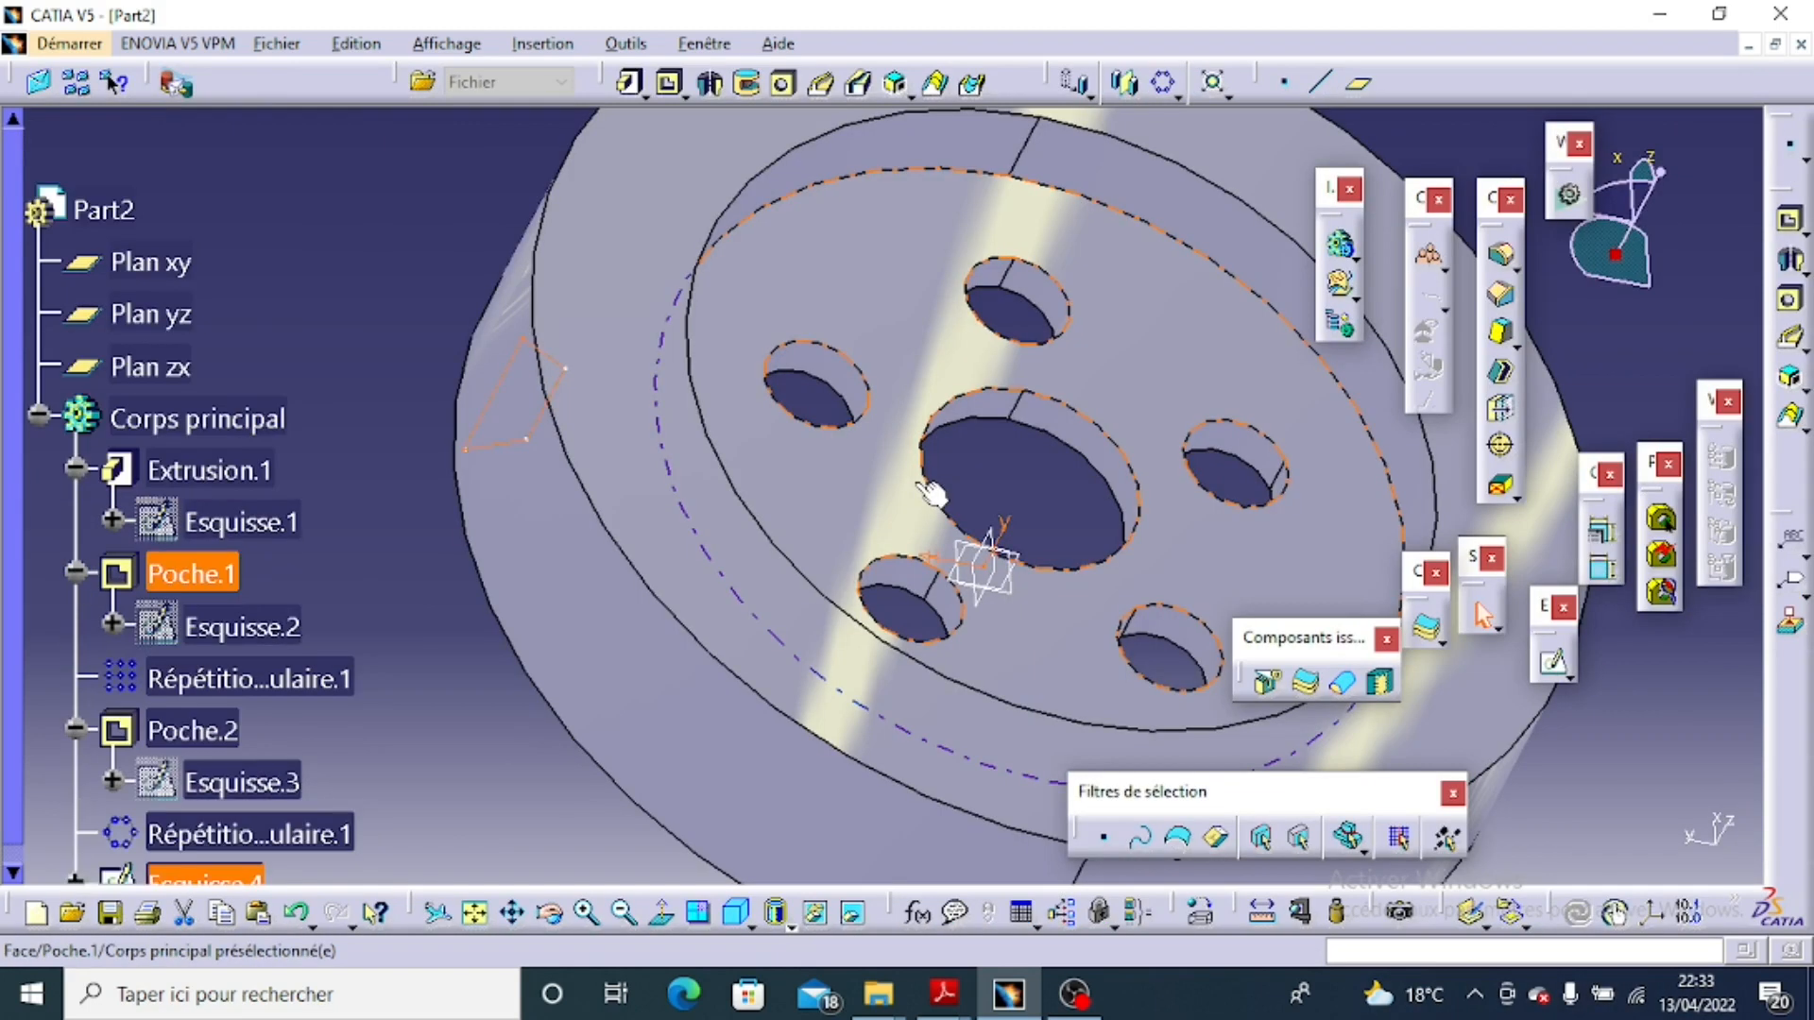
left_click(627, 917)
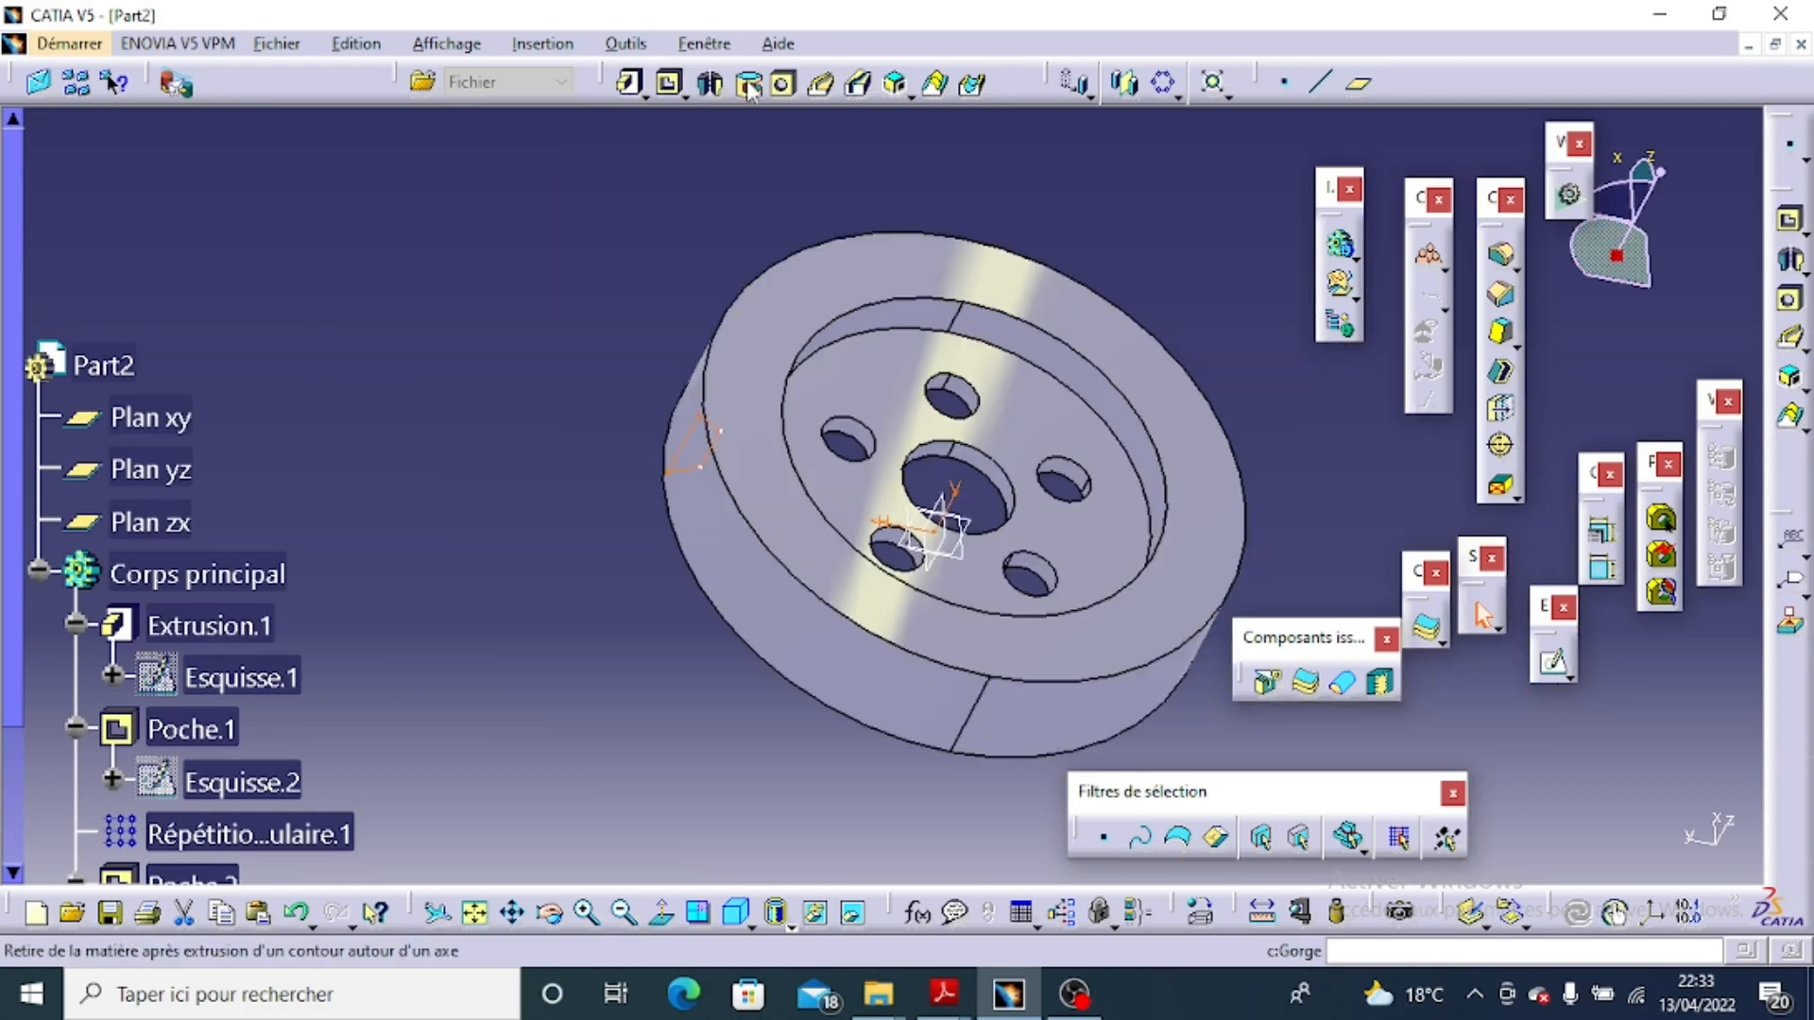
left_click(749, 85)
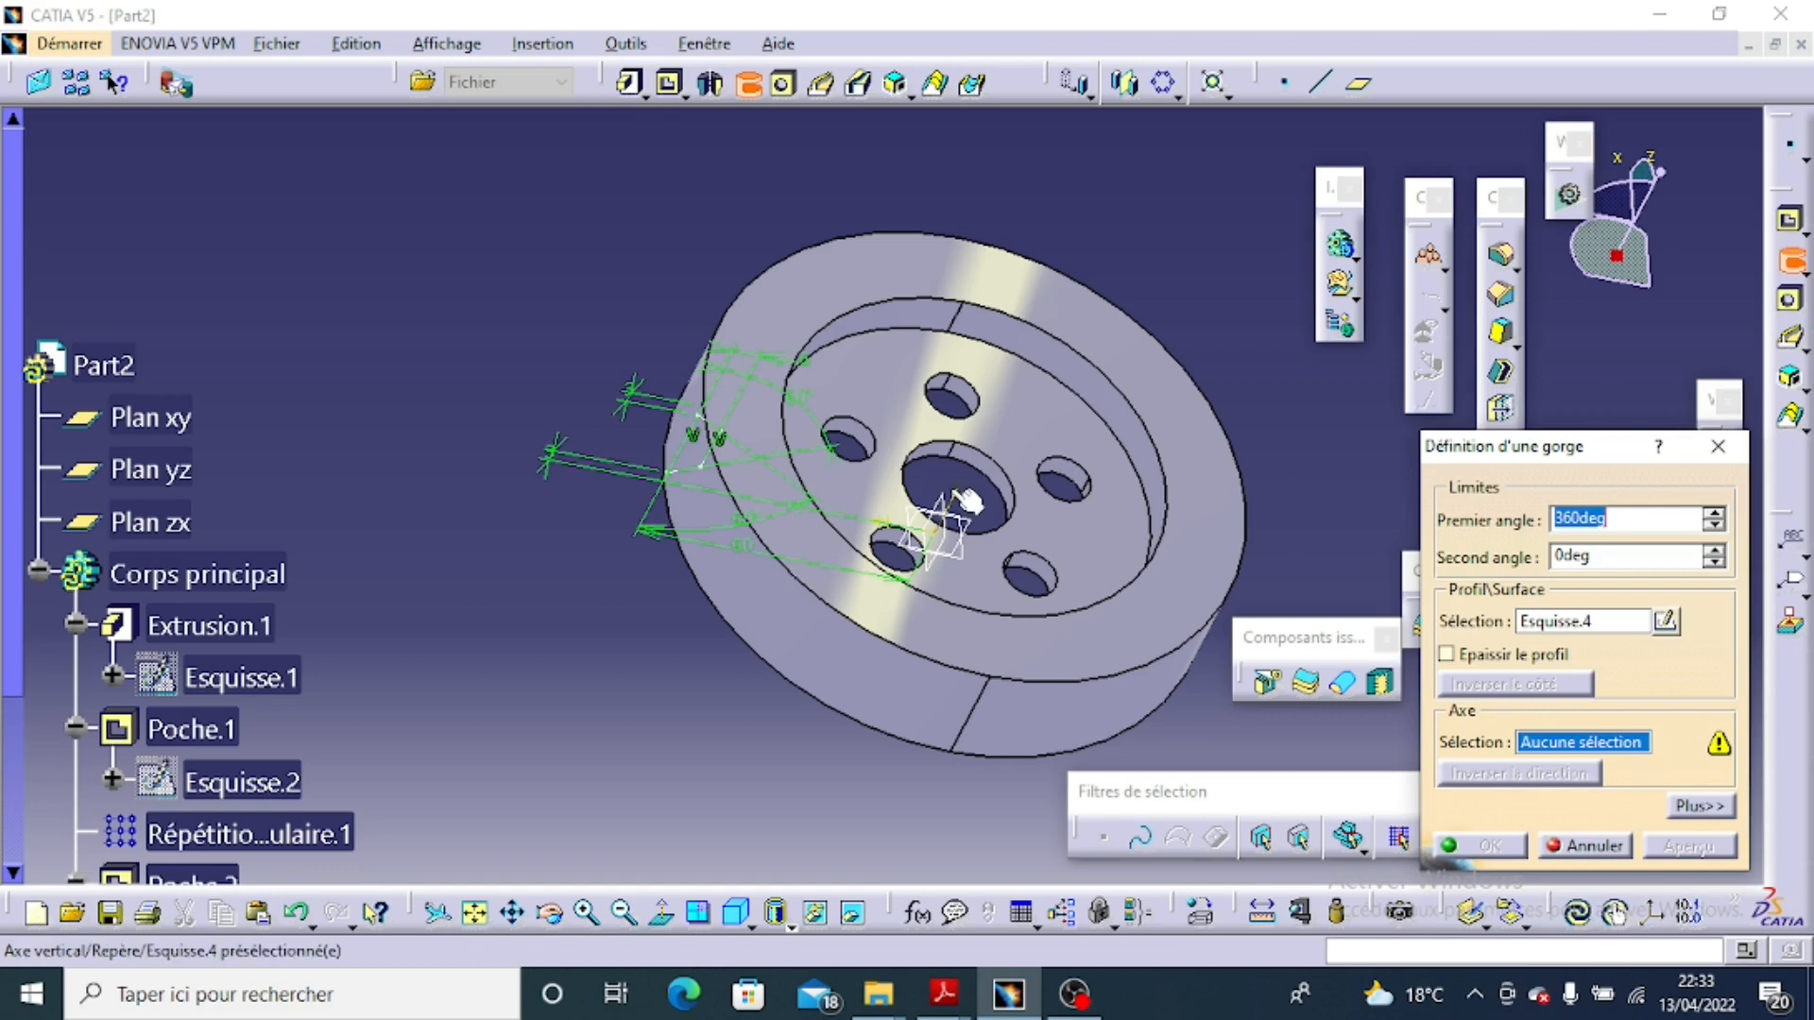
left_click(968, 500)
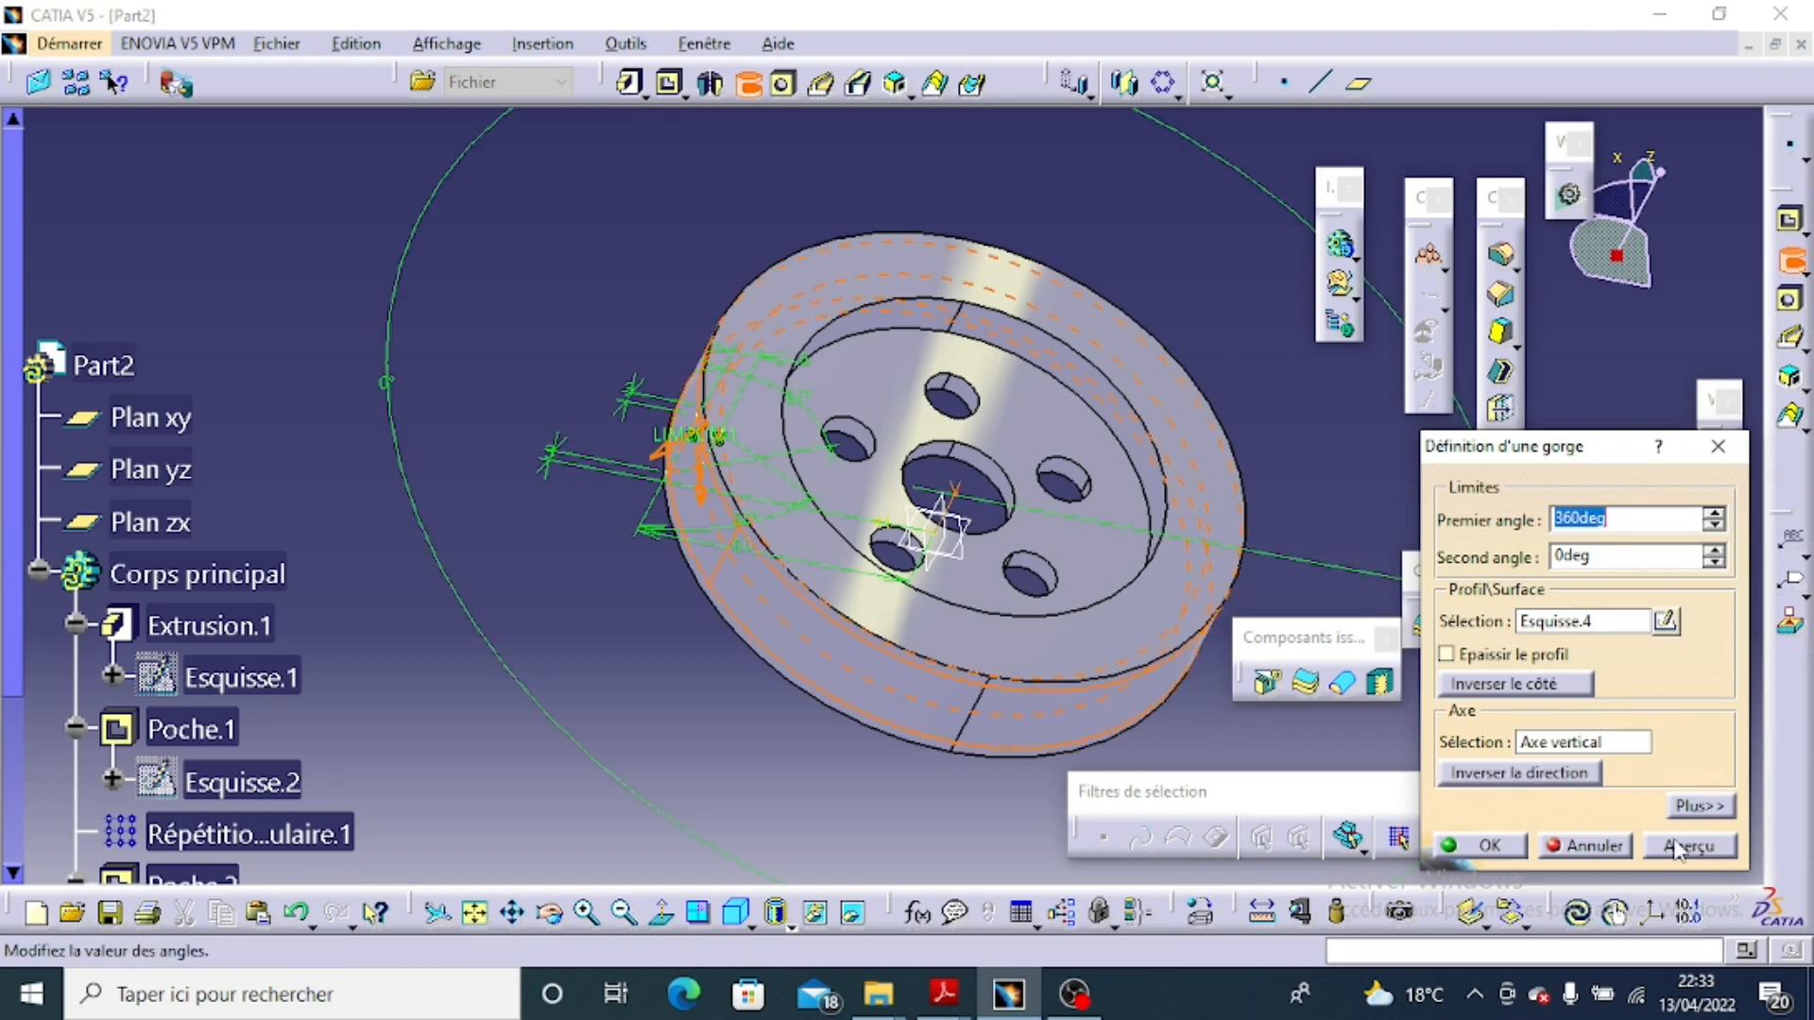
left_click(1480, 844)
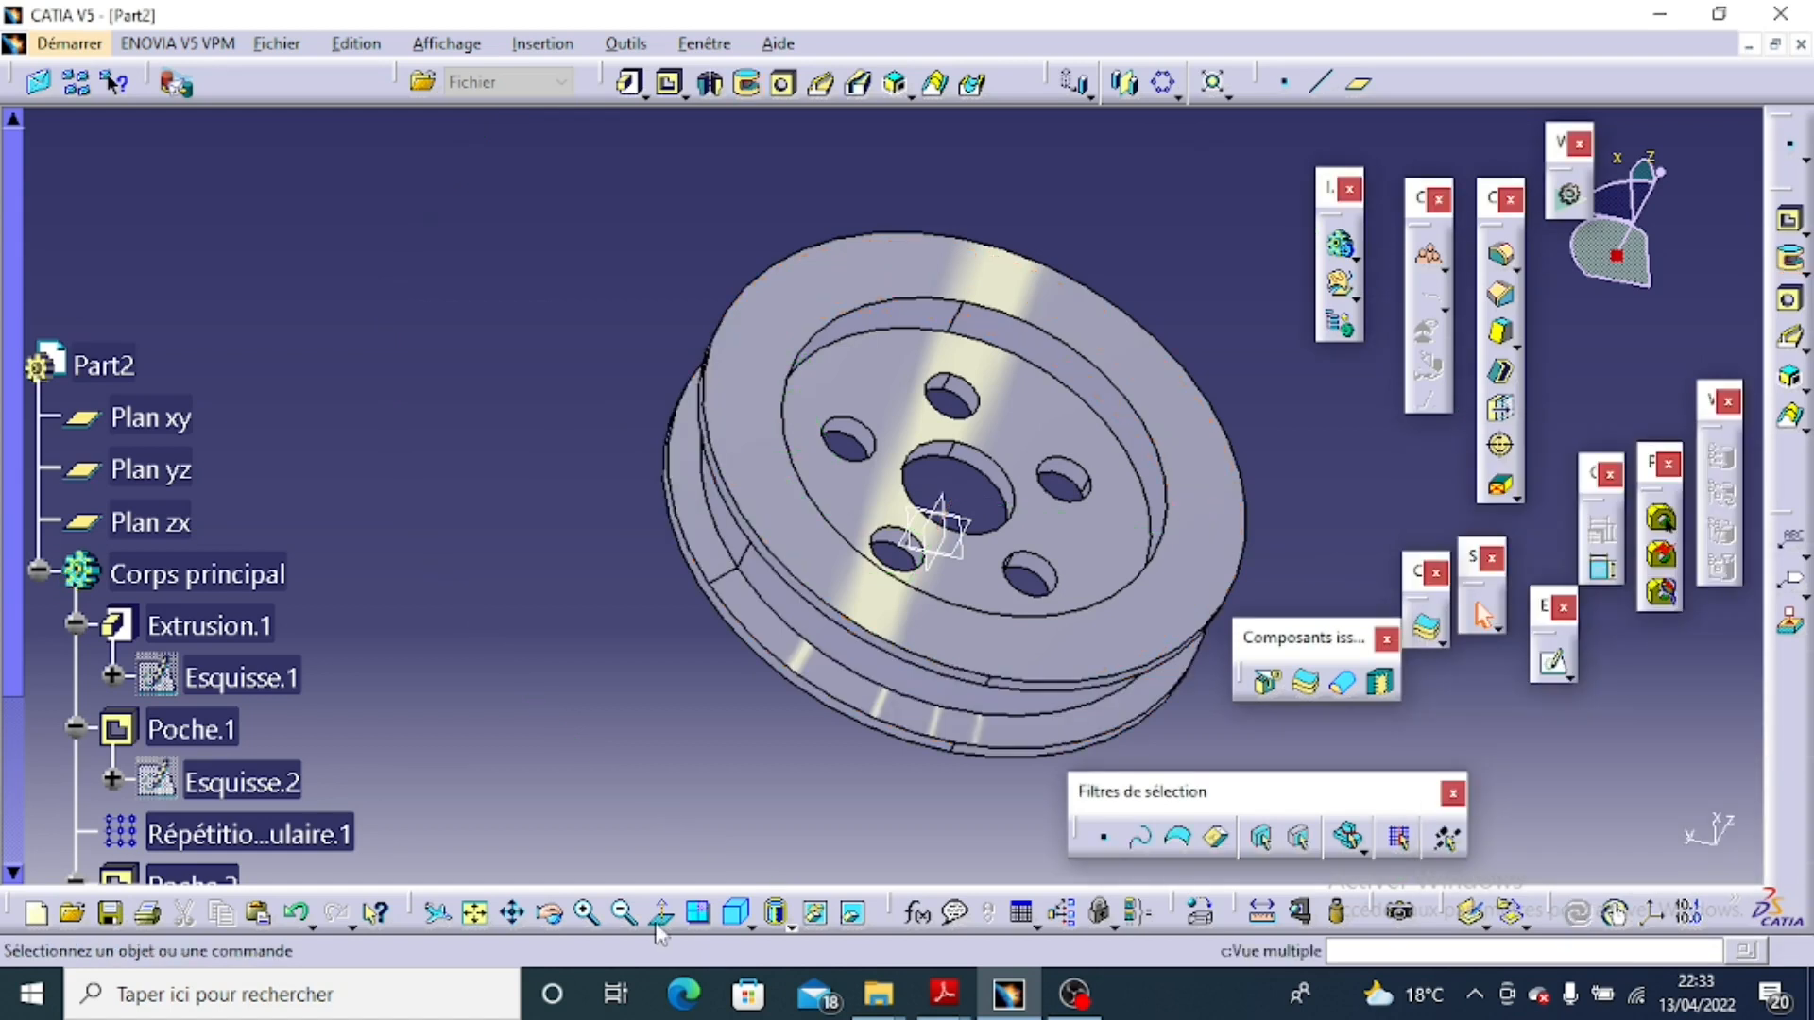
After checking the PDF drawing, sketch a circle about 33 mm in diameter on the recessed web face, centred on the bore.
middle_click_drag(789, 775, 1140, 238)
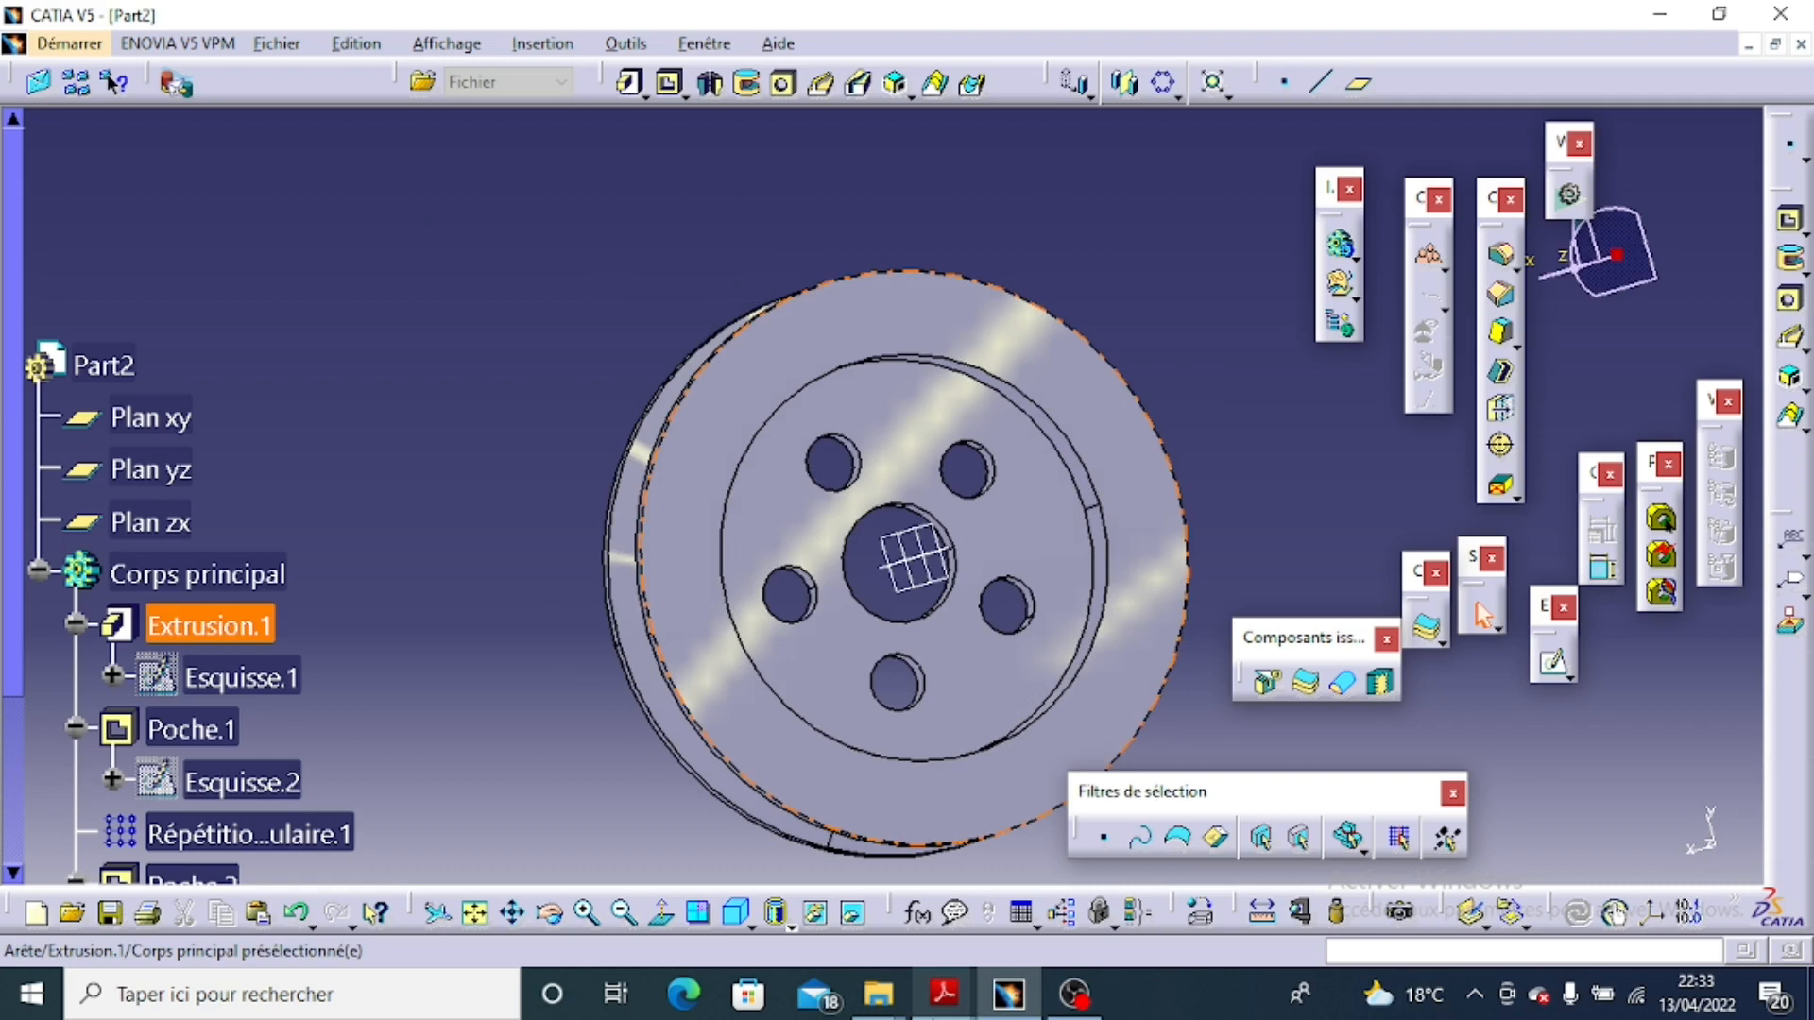
left_click(943, 994)
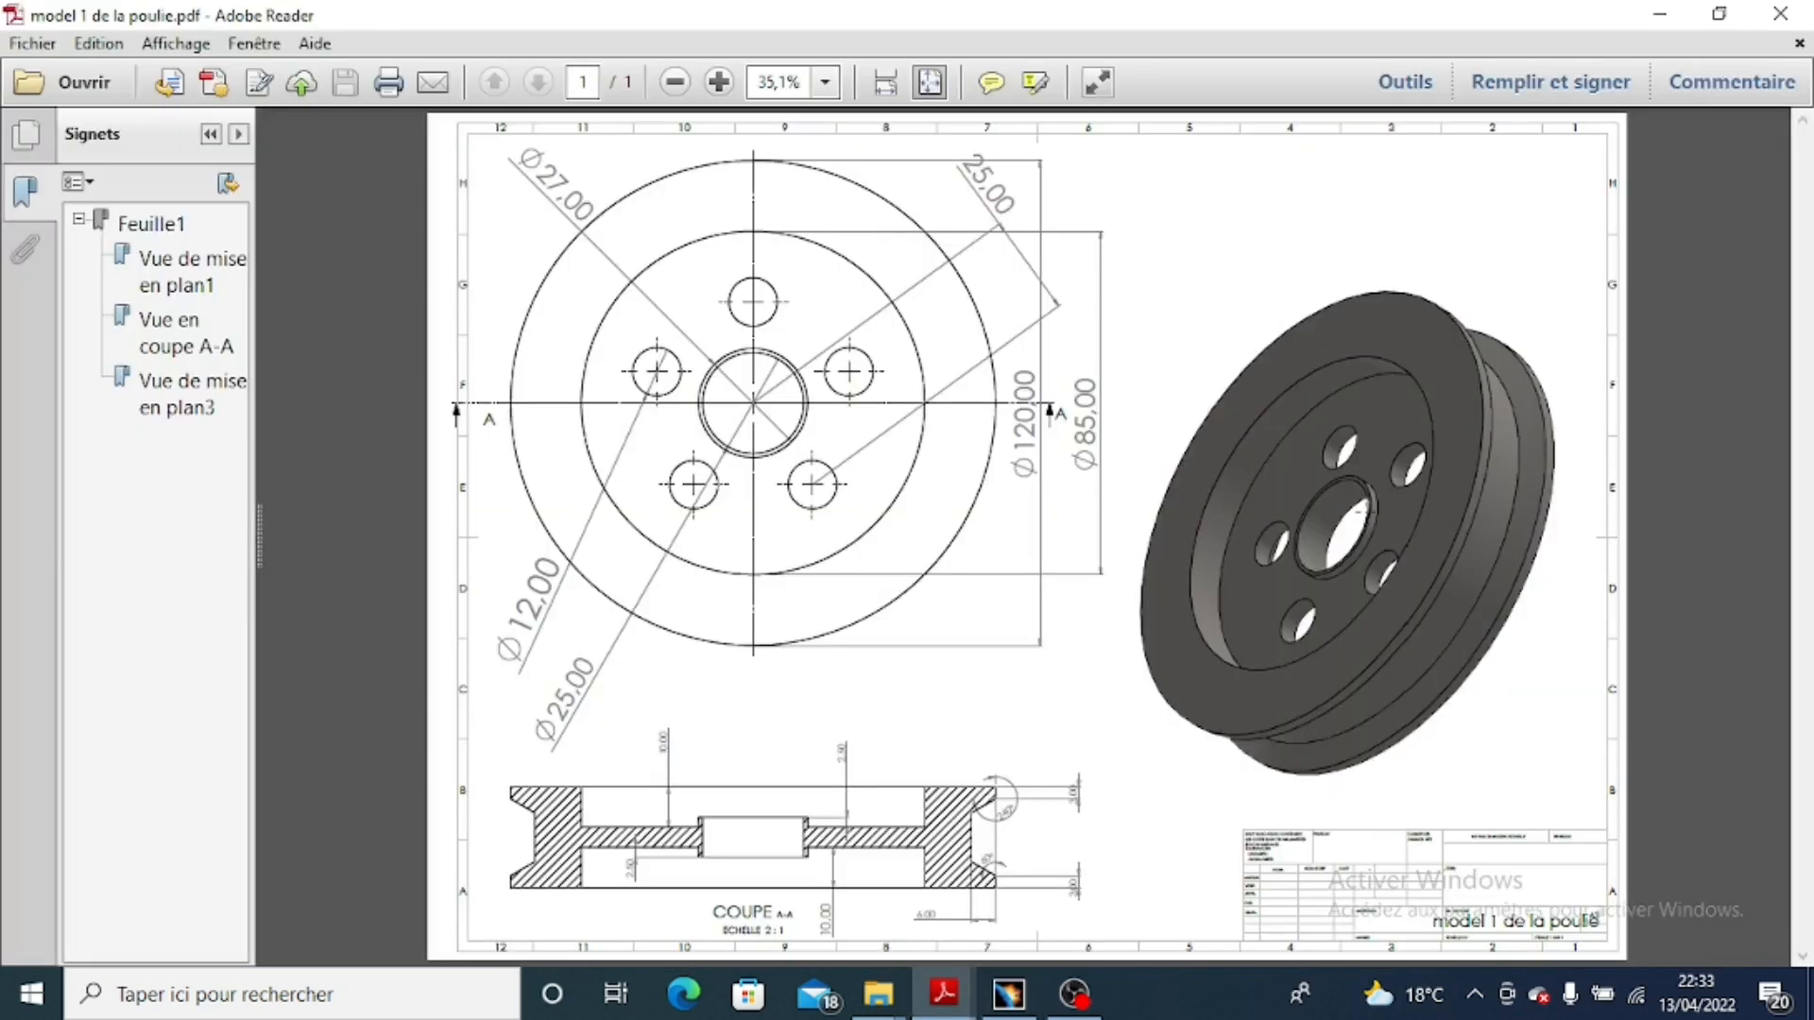
left_click(996, 994)
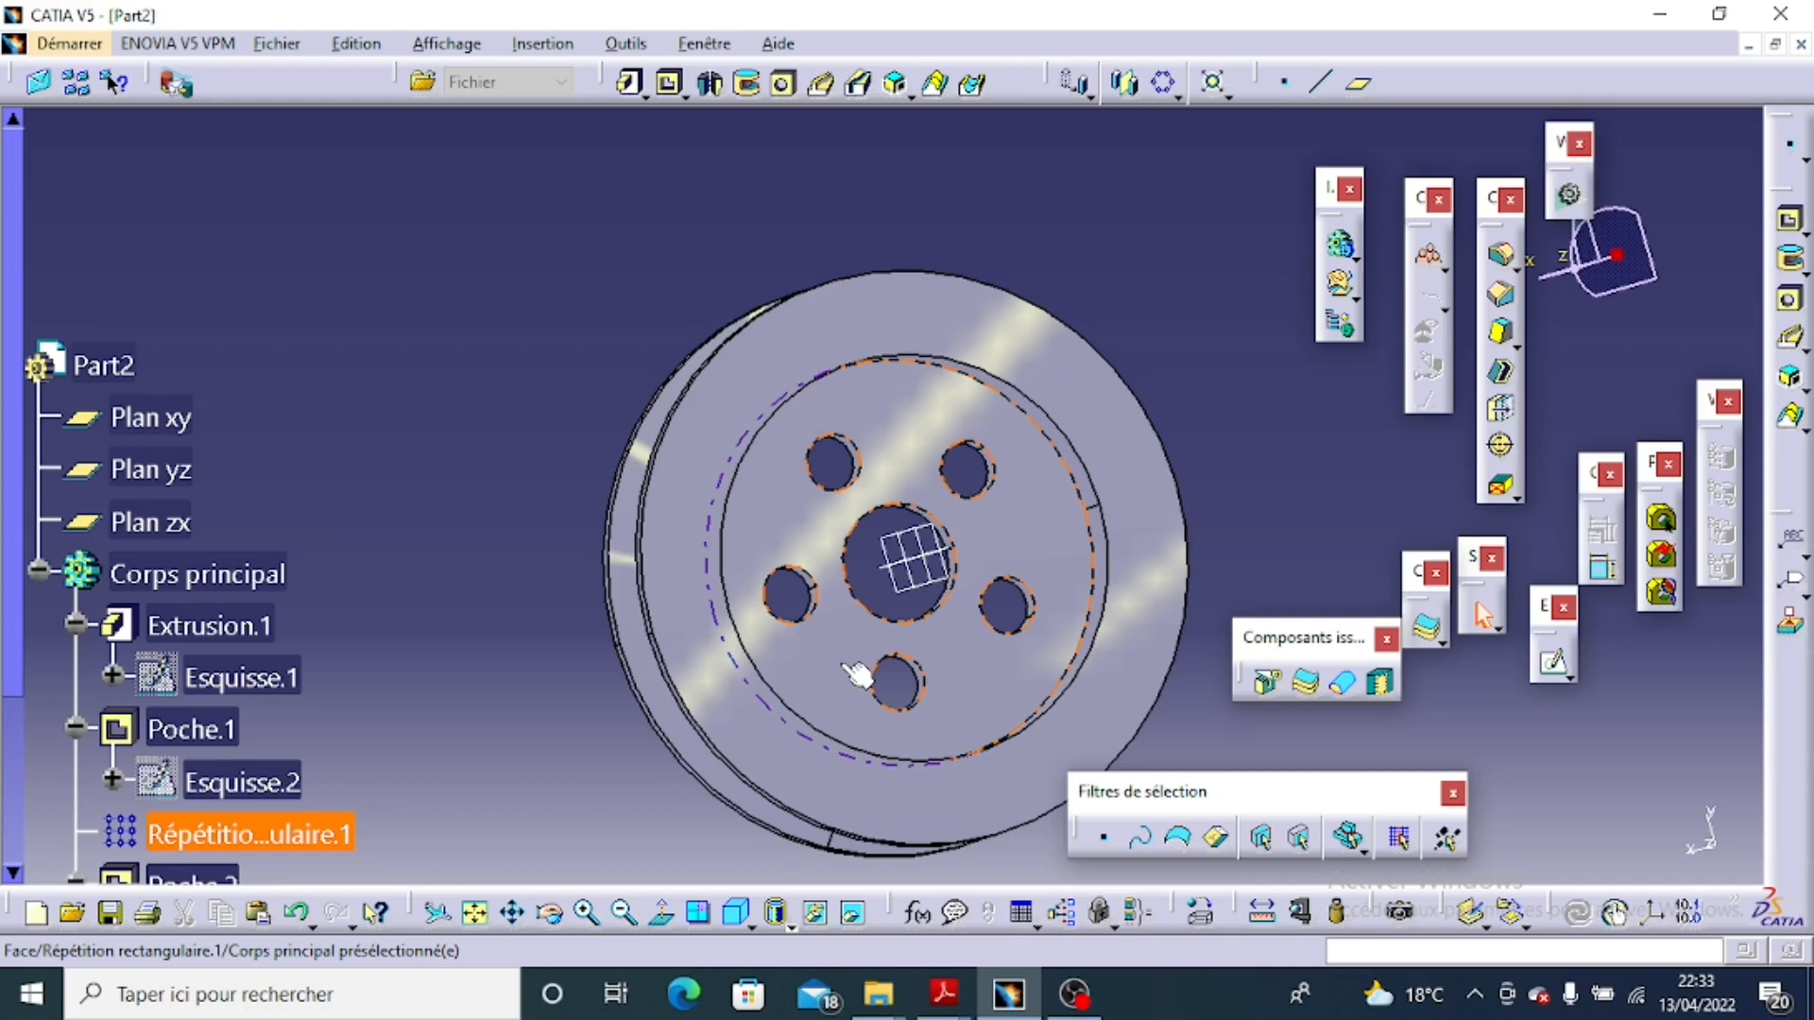
left_click(857, 674)
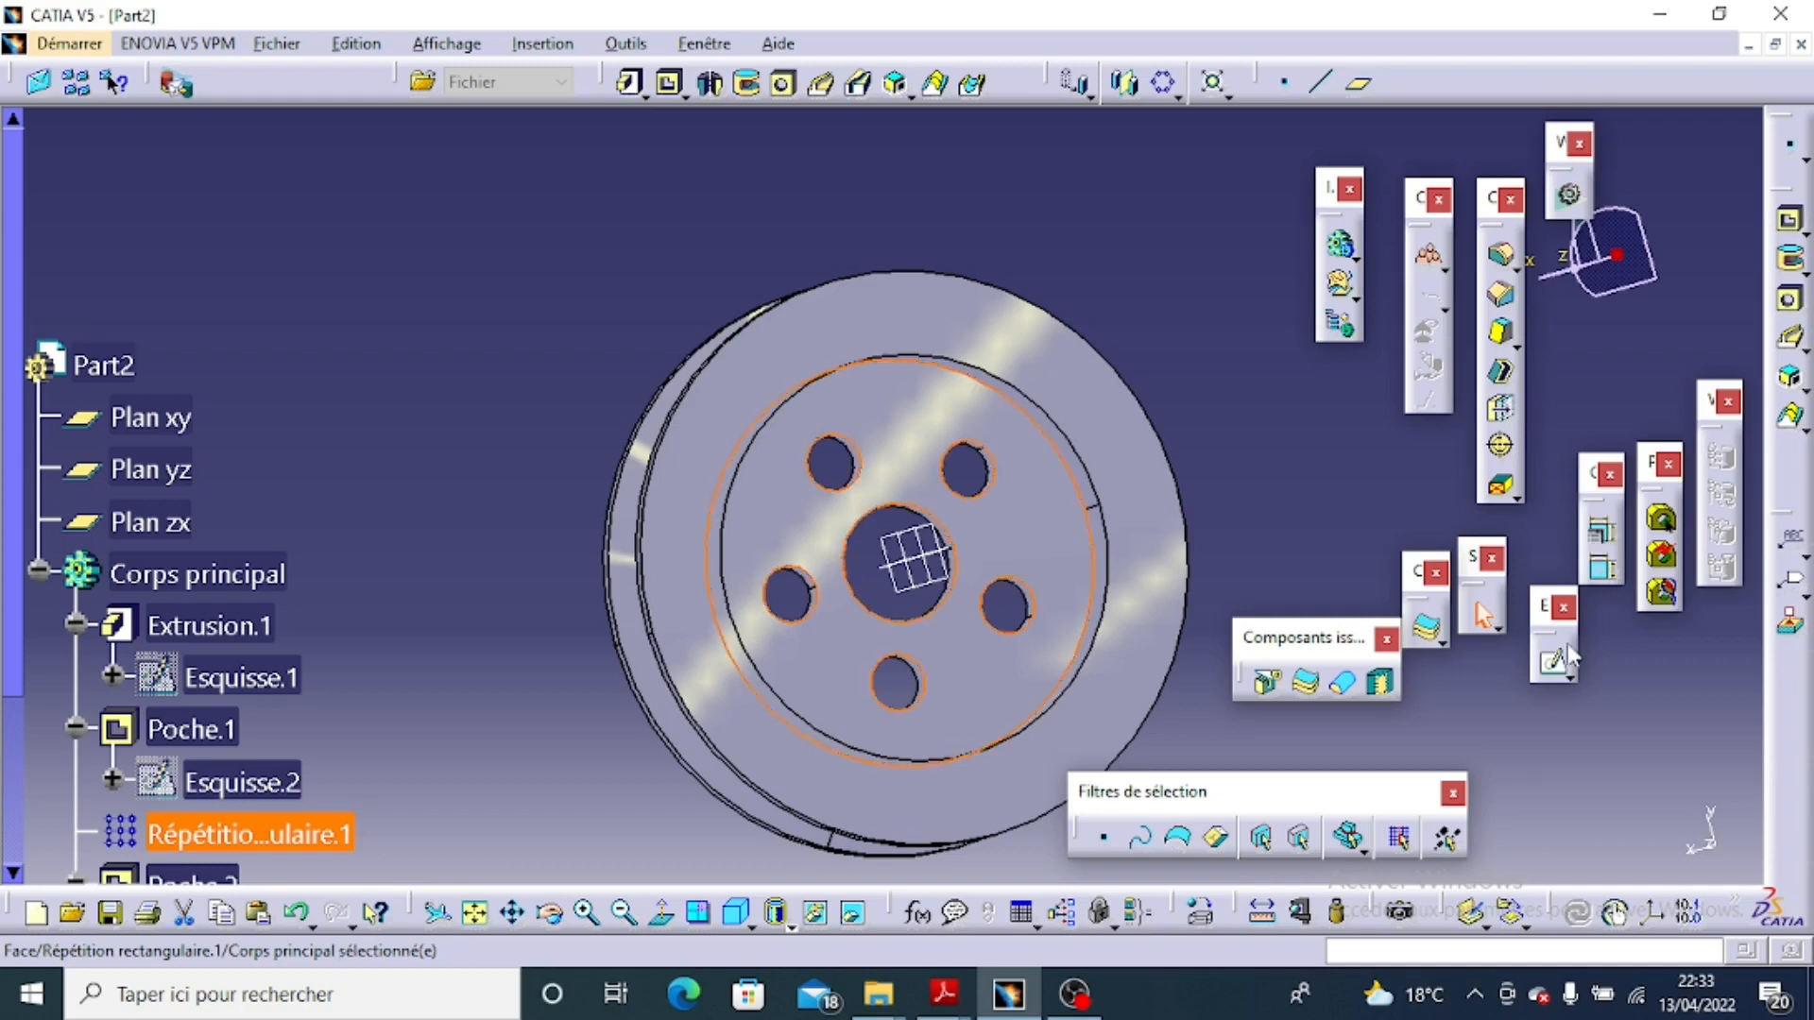
left_click(1555, 660)
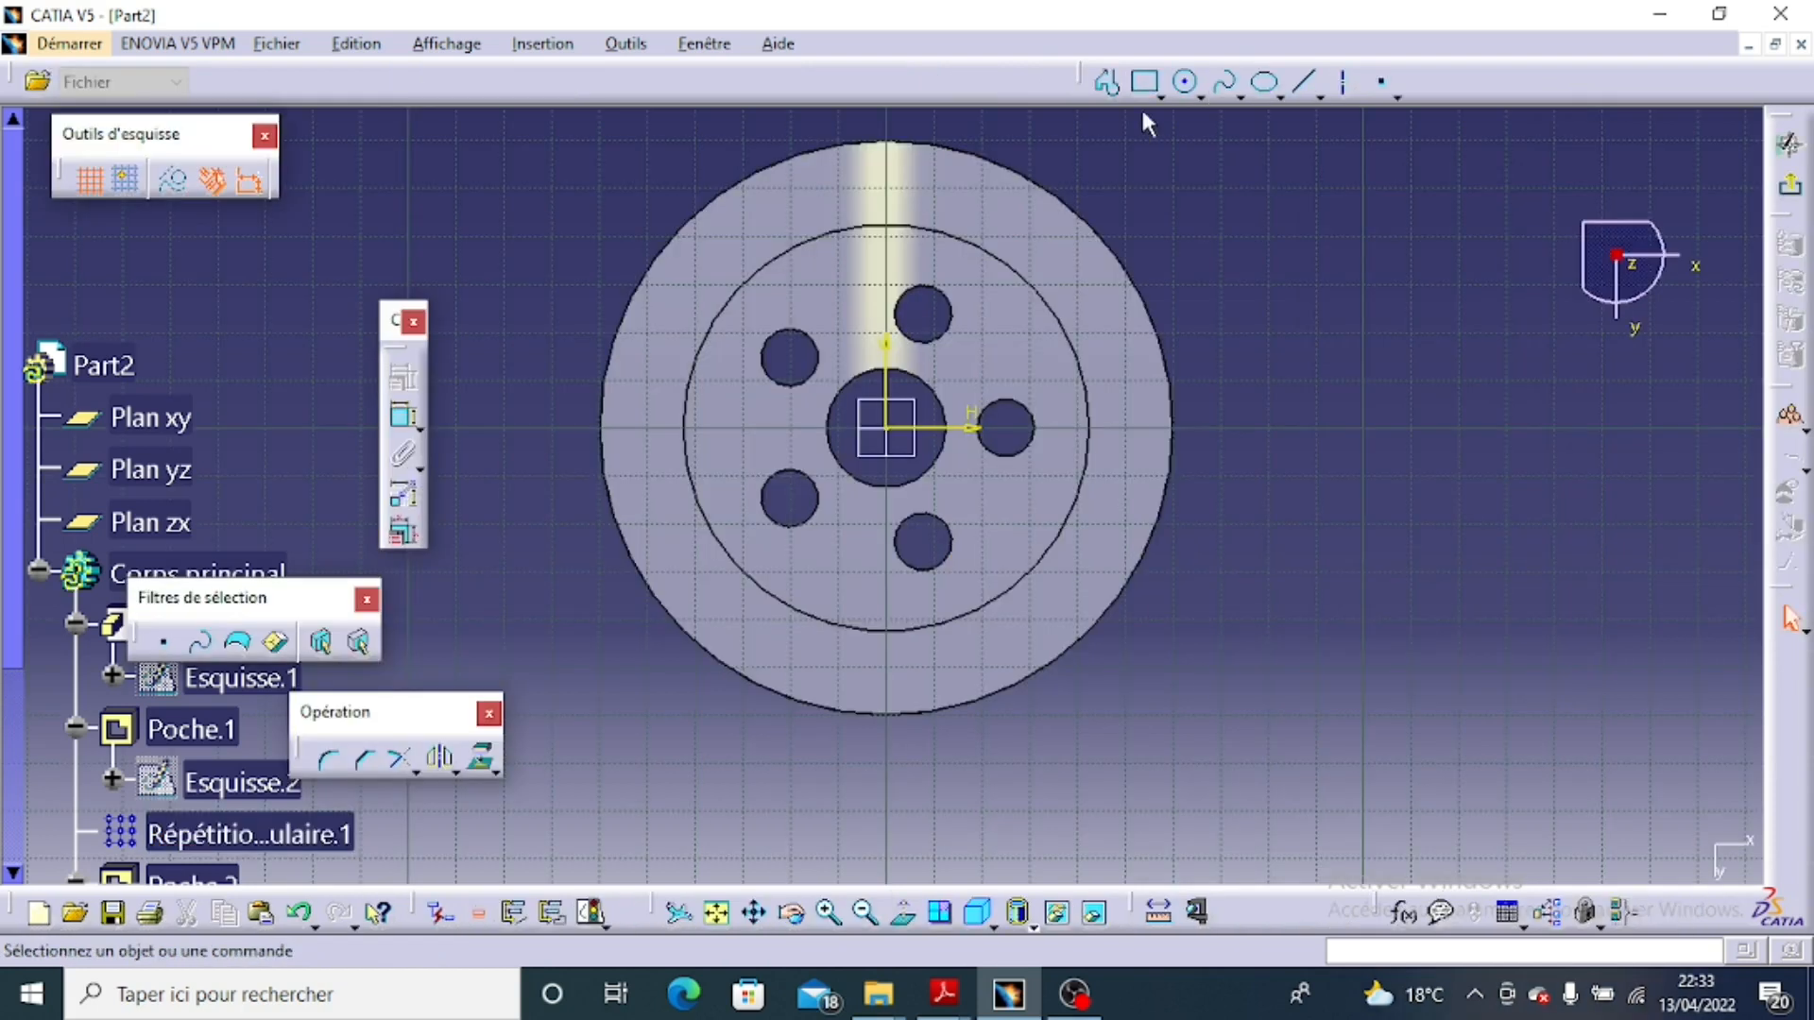
left_click(1186, 82)
left_click(886, 427)
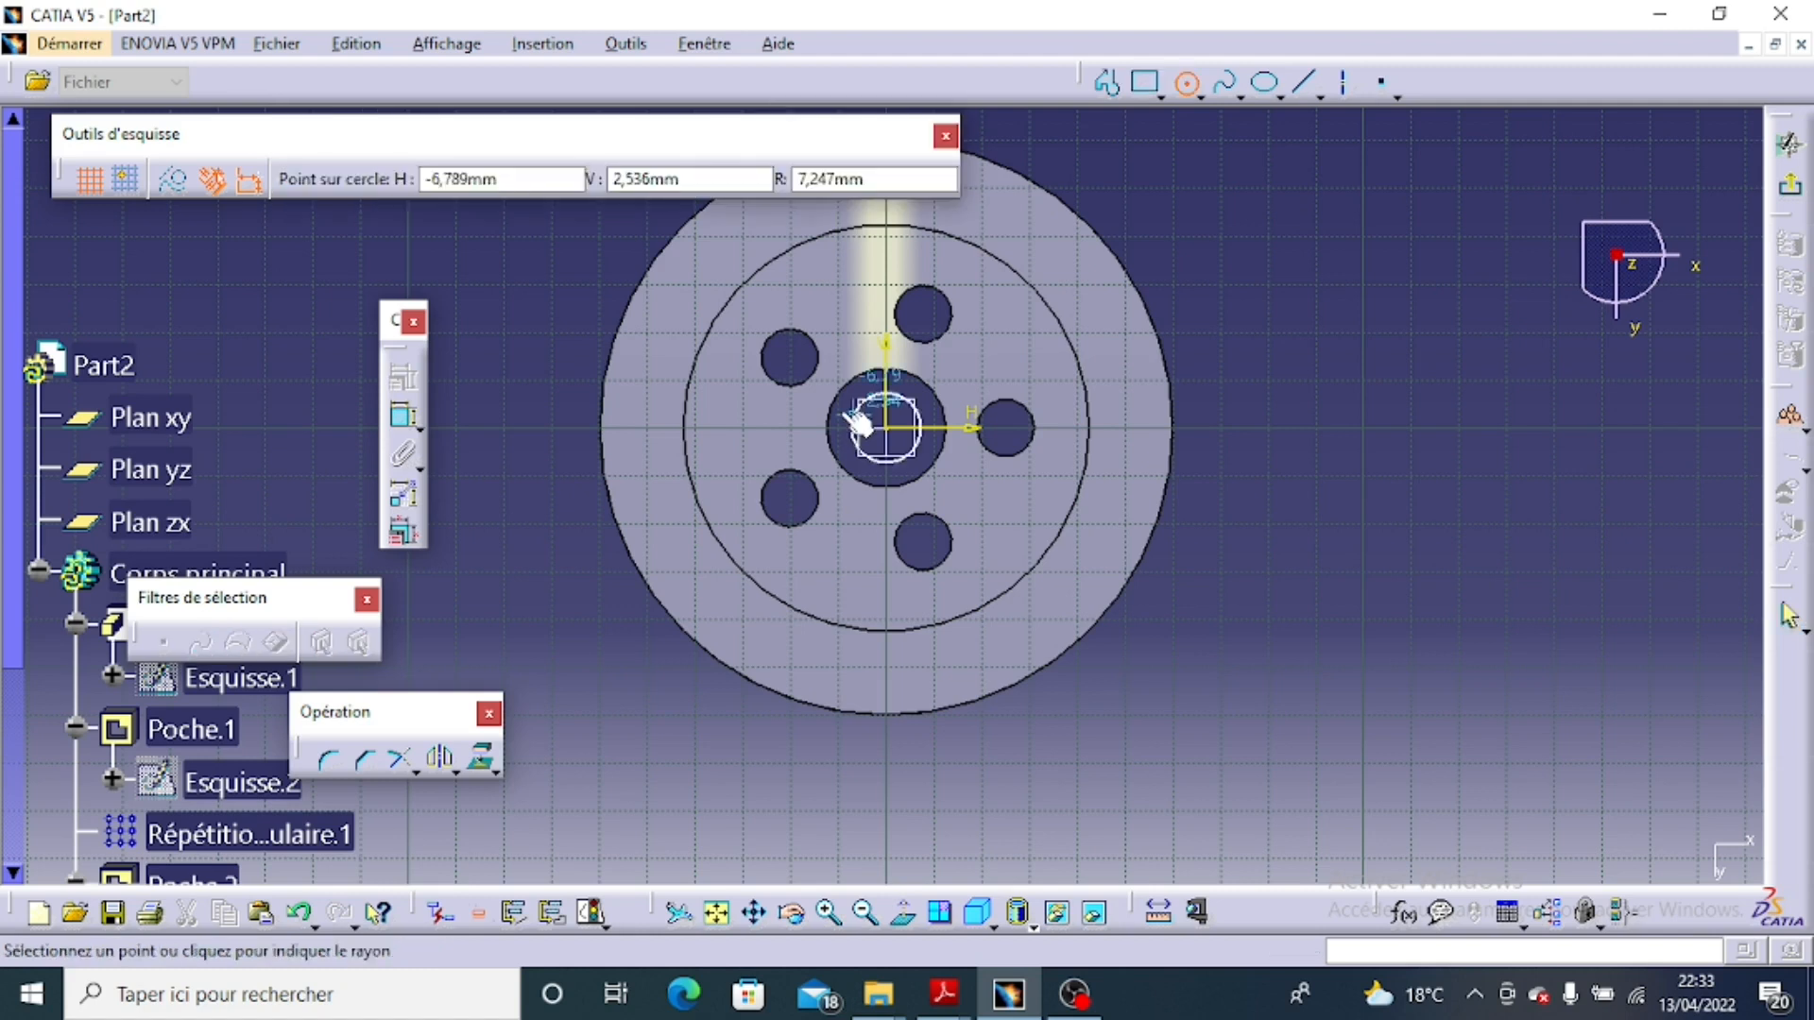
left_click(955, 392)
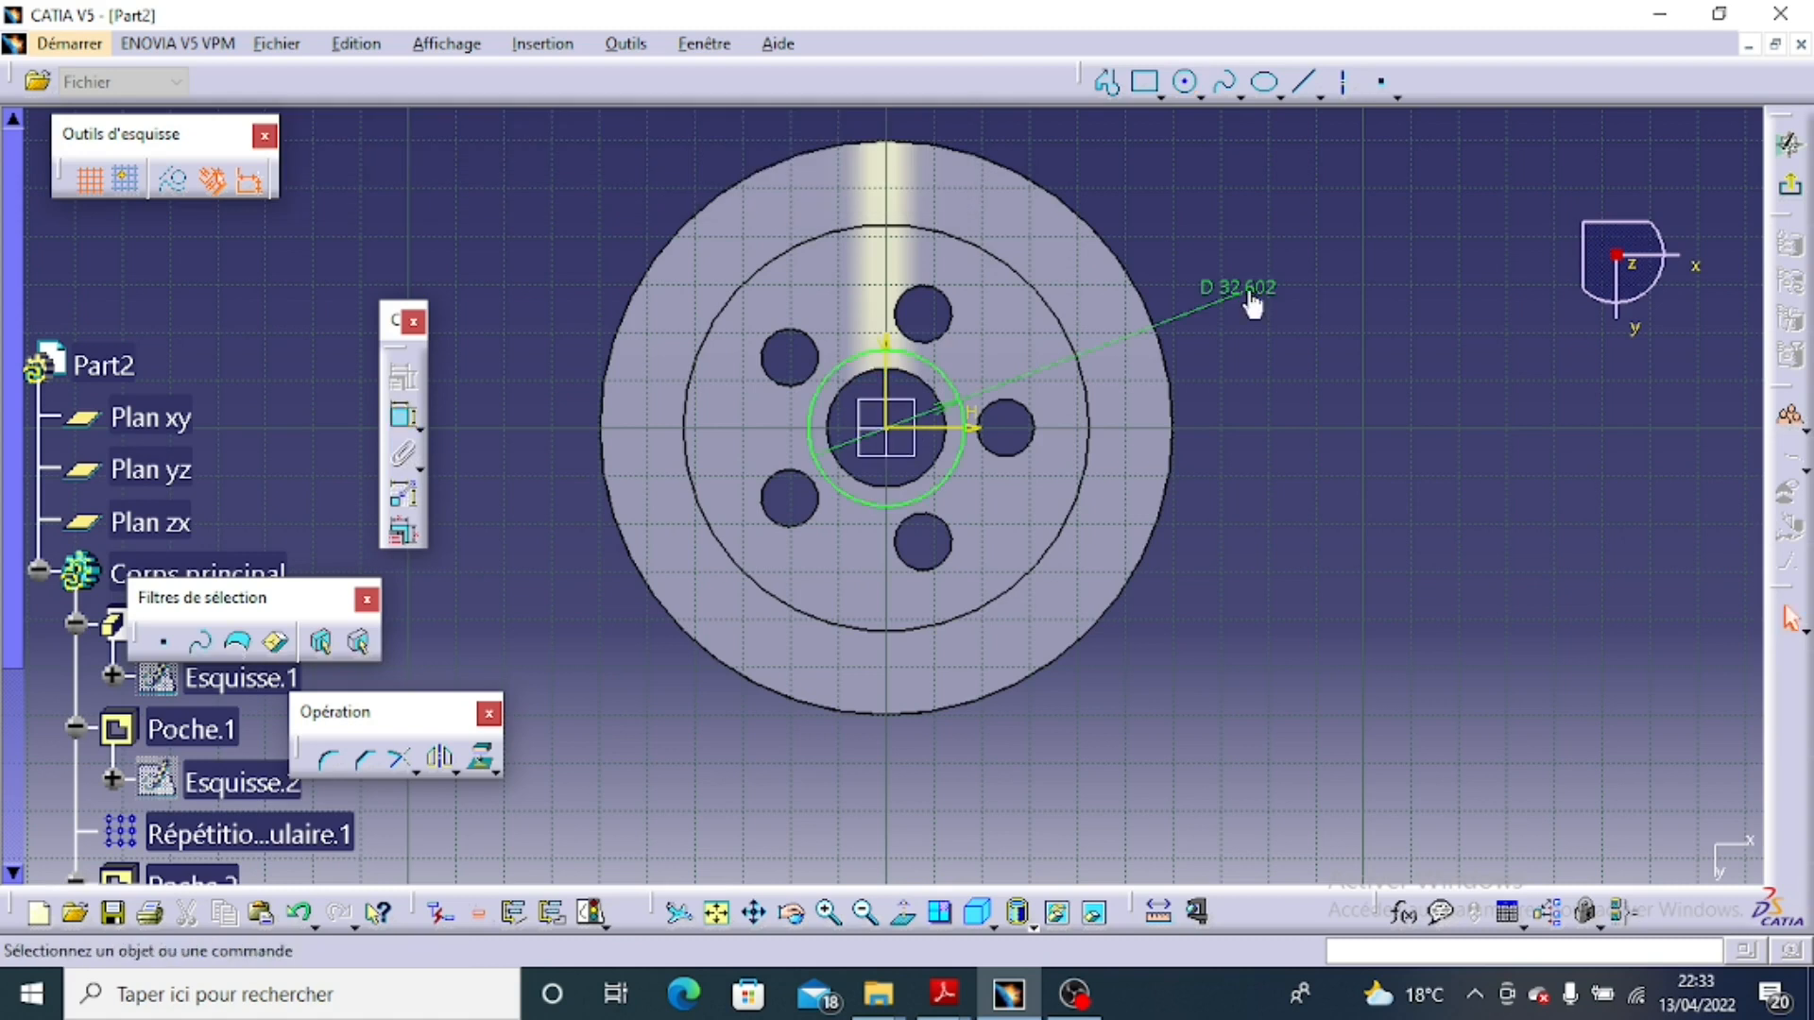
Set the diameter of the circle around the central bore to 27 mm.
double_click(1252, 304)
type("2")
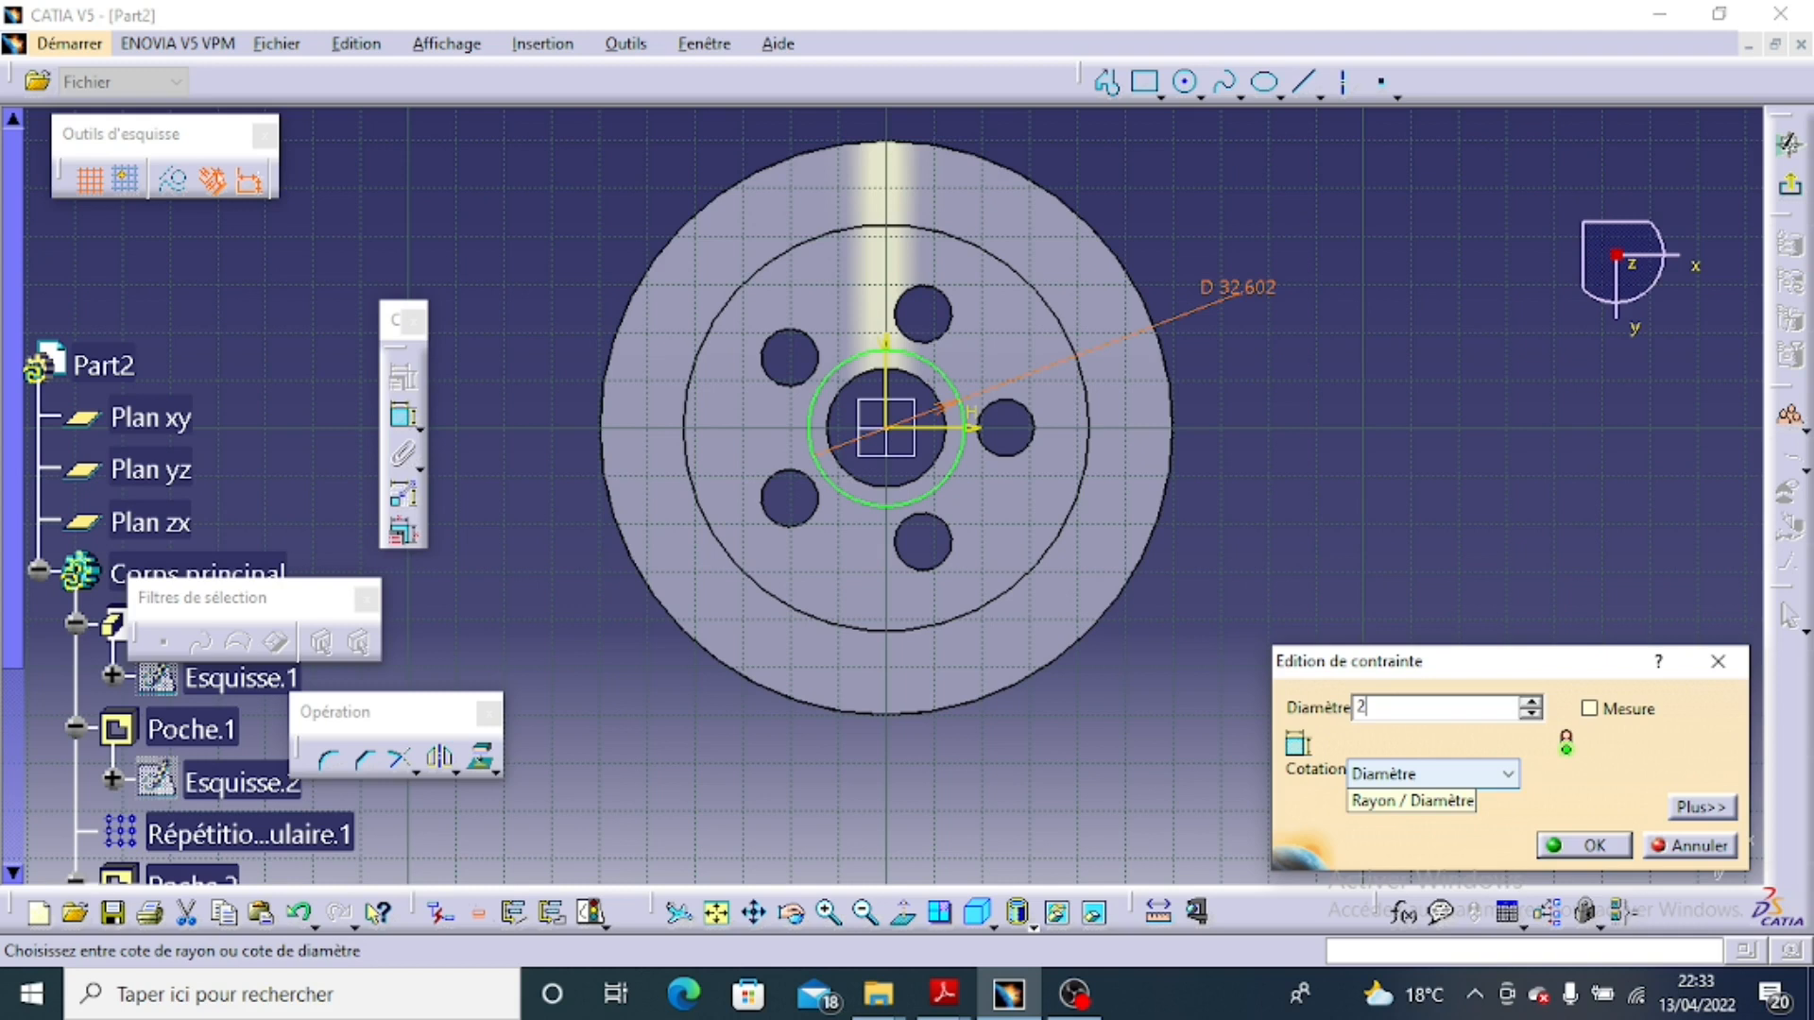
type("7")
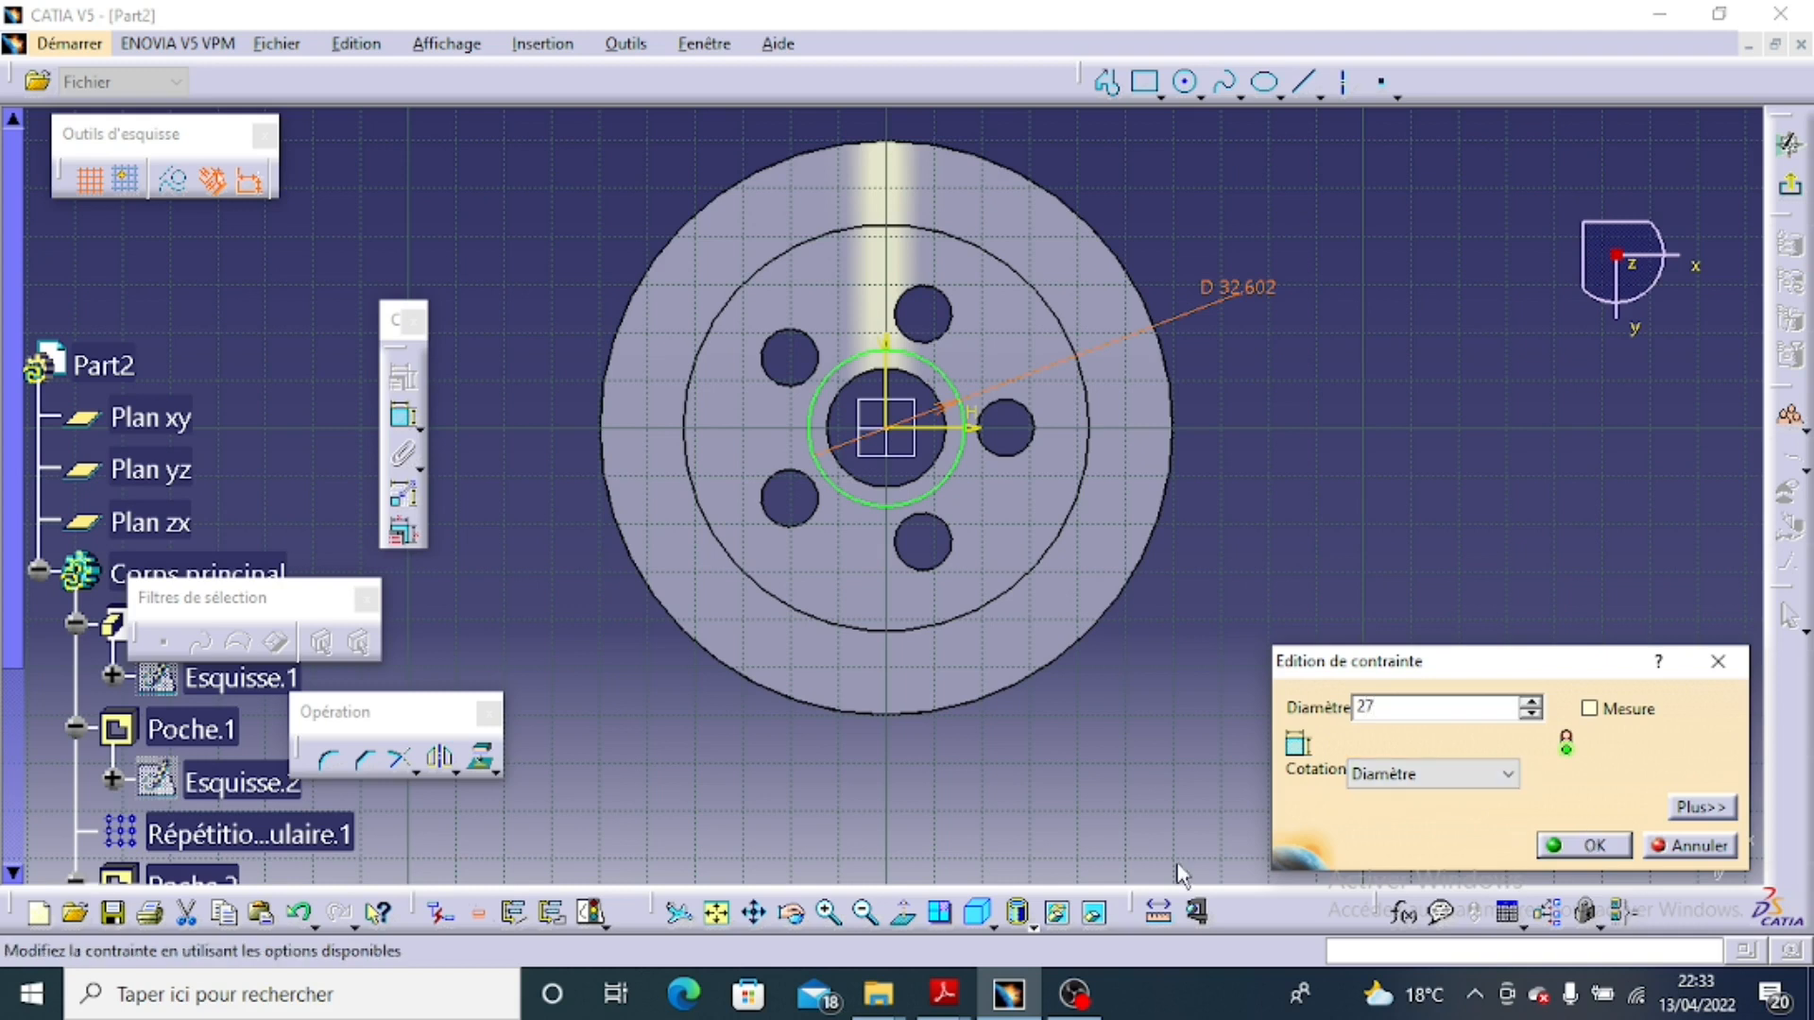
key("Return")
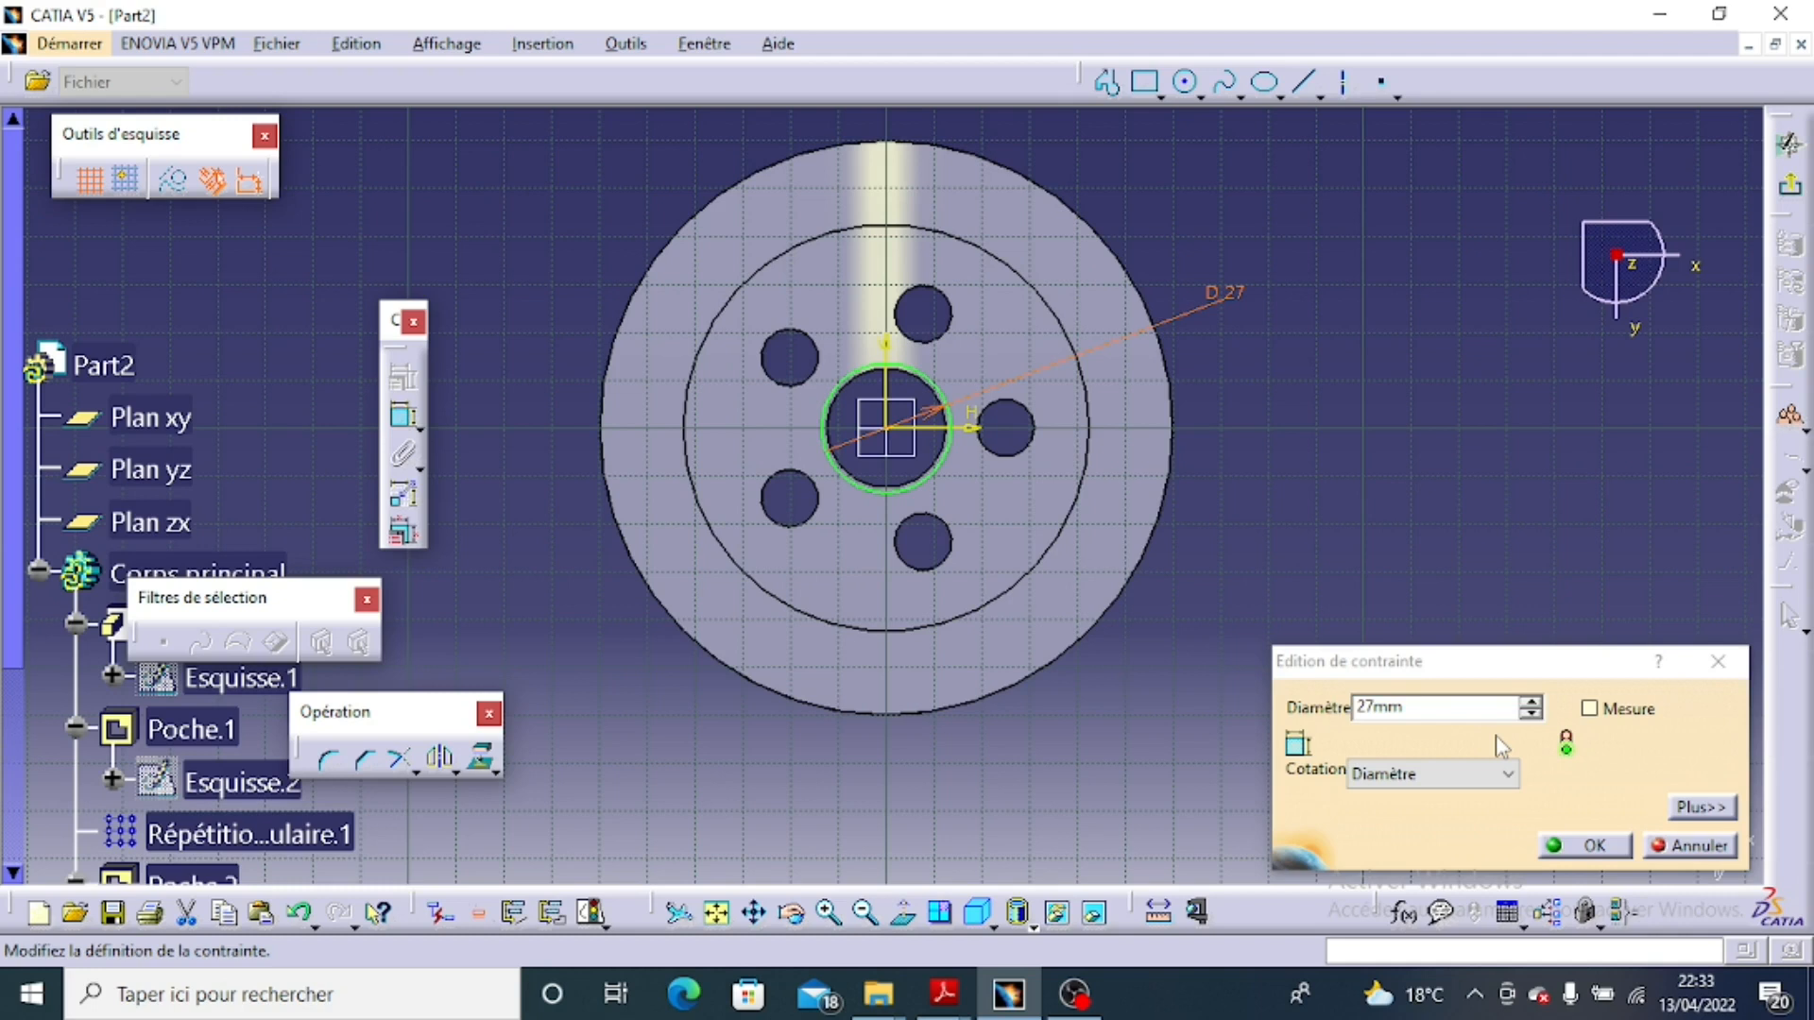
Check the hub in the PDF drawing, and project the central bore's edge into the sketch as the inner circle.
left_click(967, 1000)
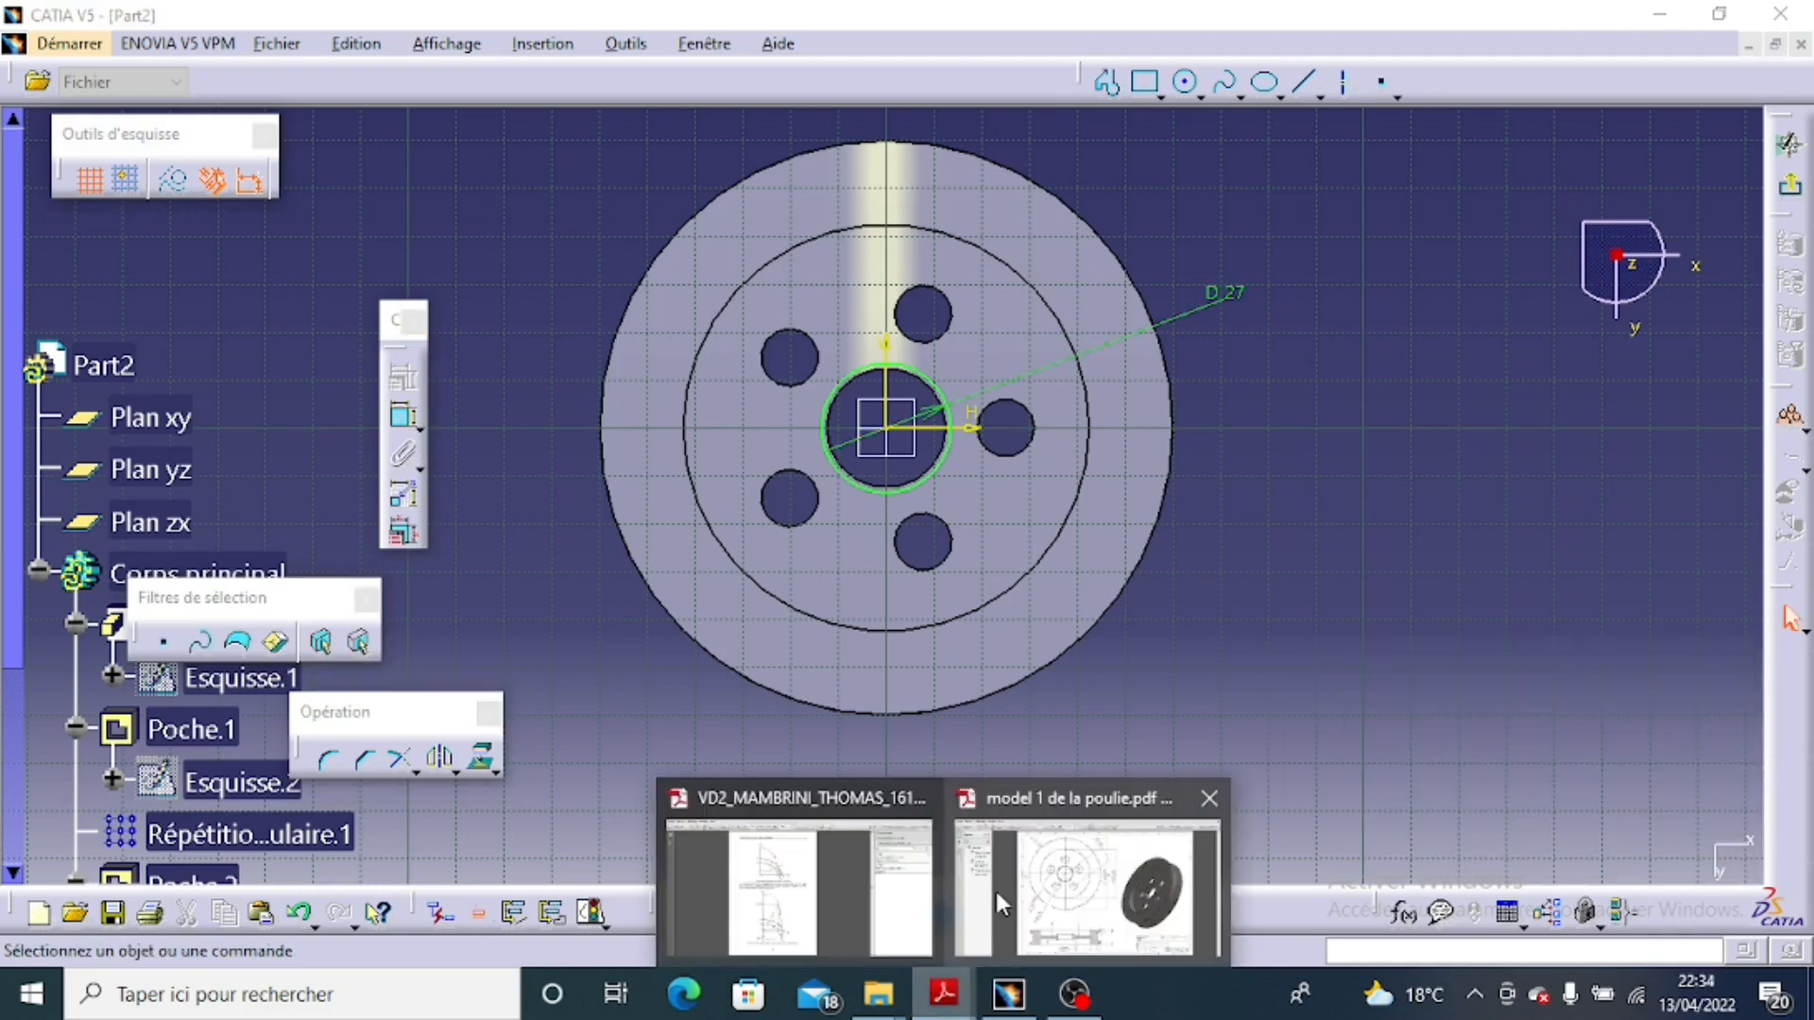
left_click(995, 888)
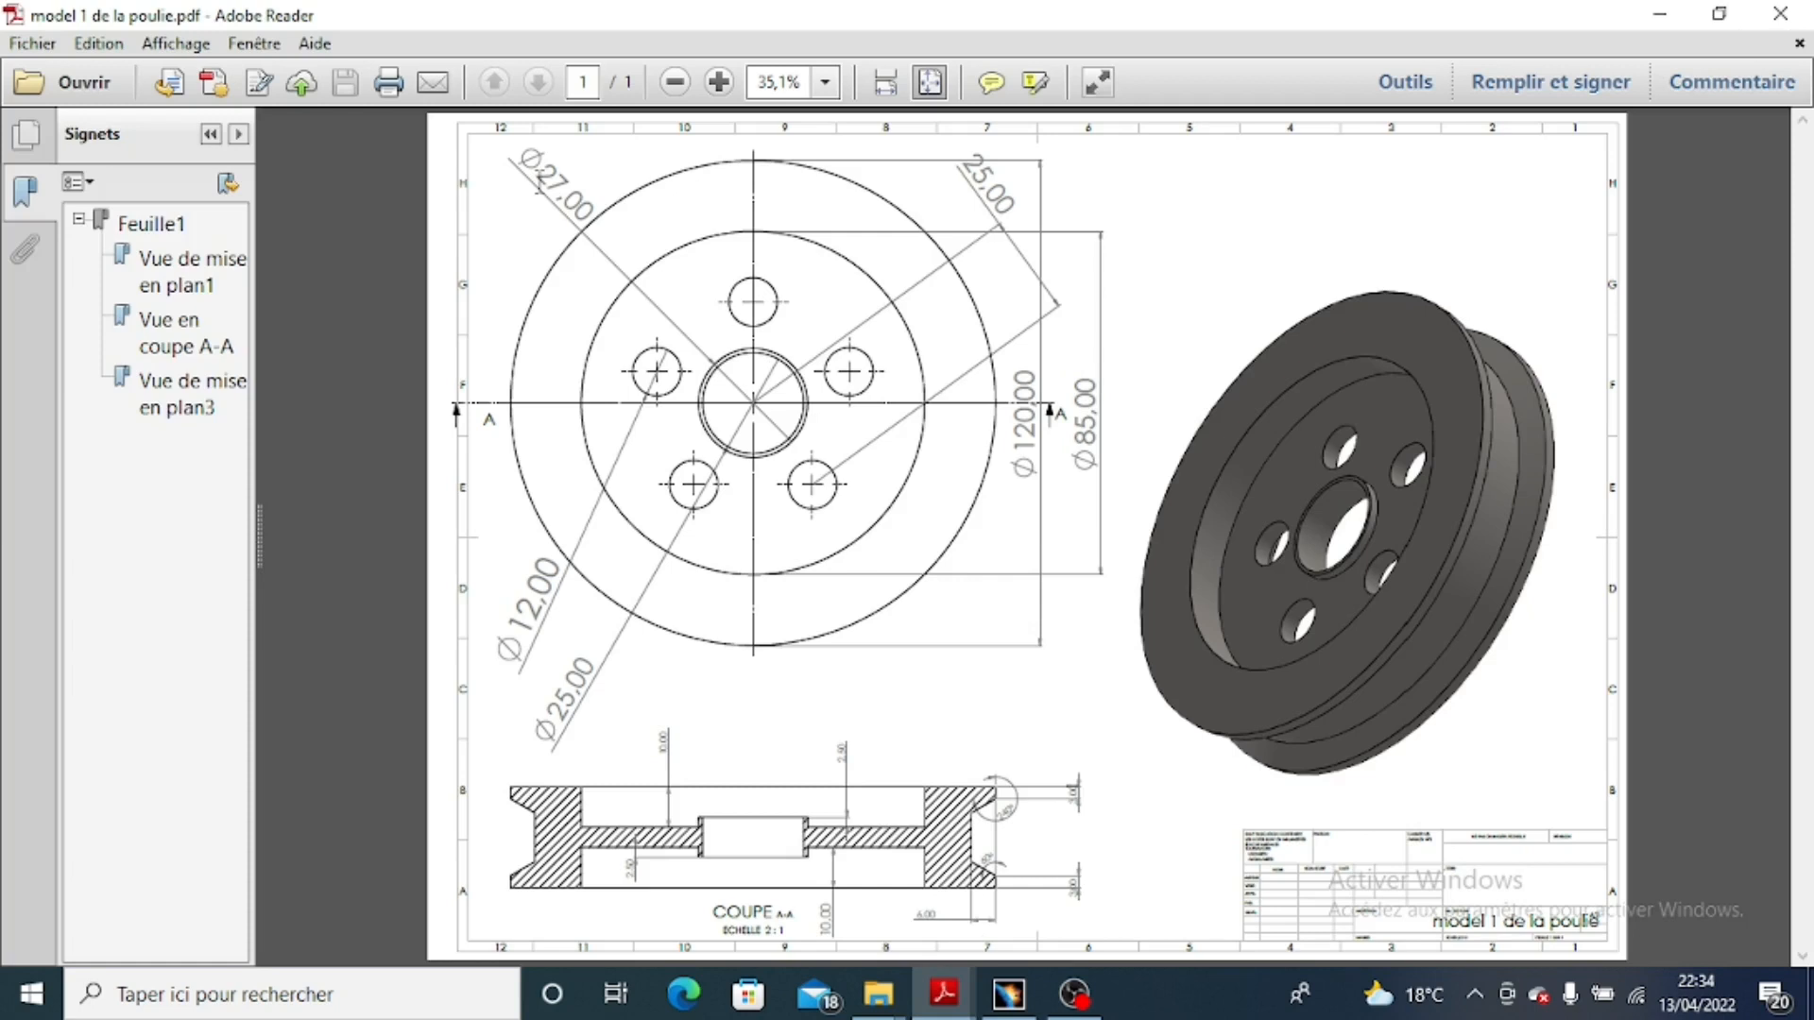
left_click(1009, 995)
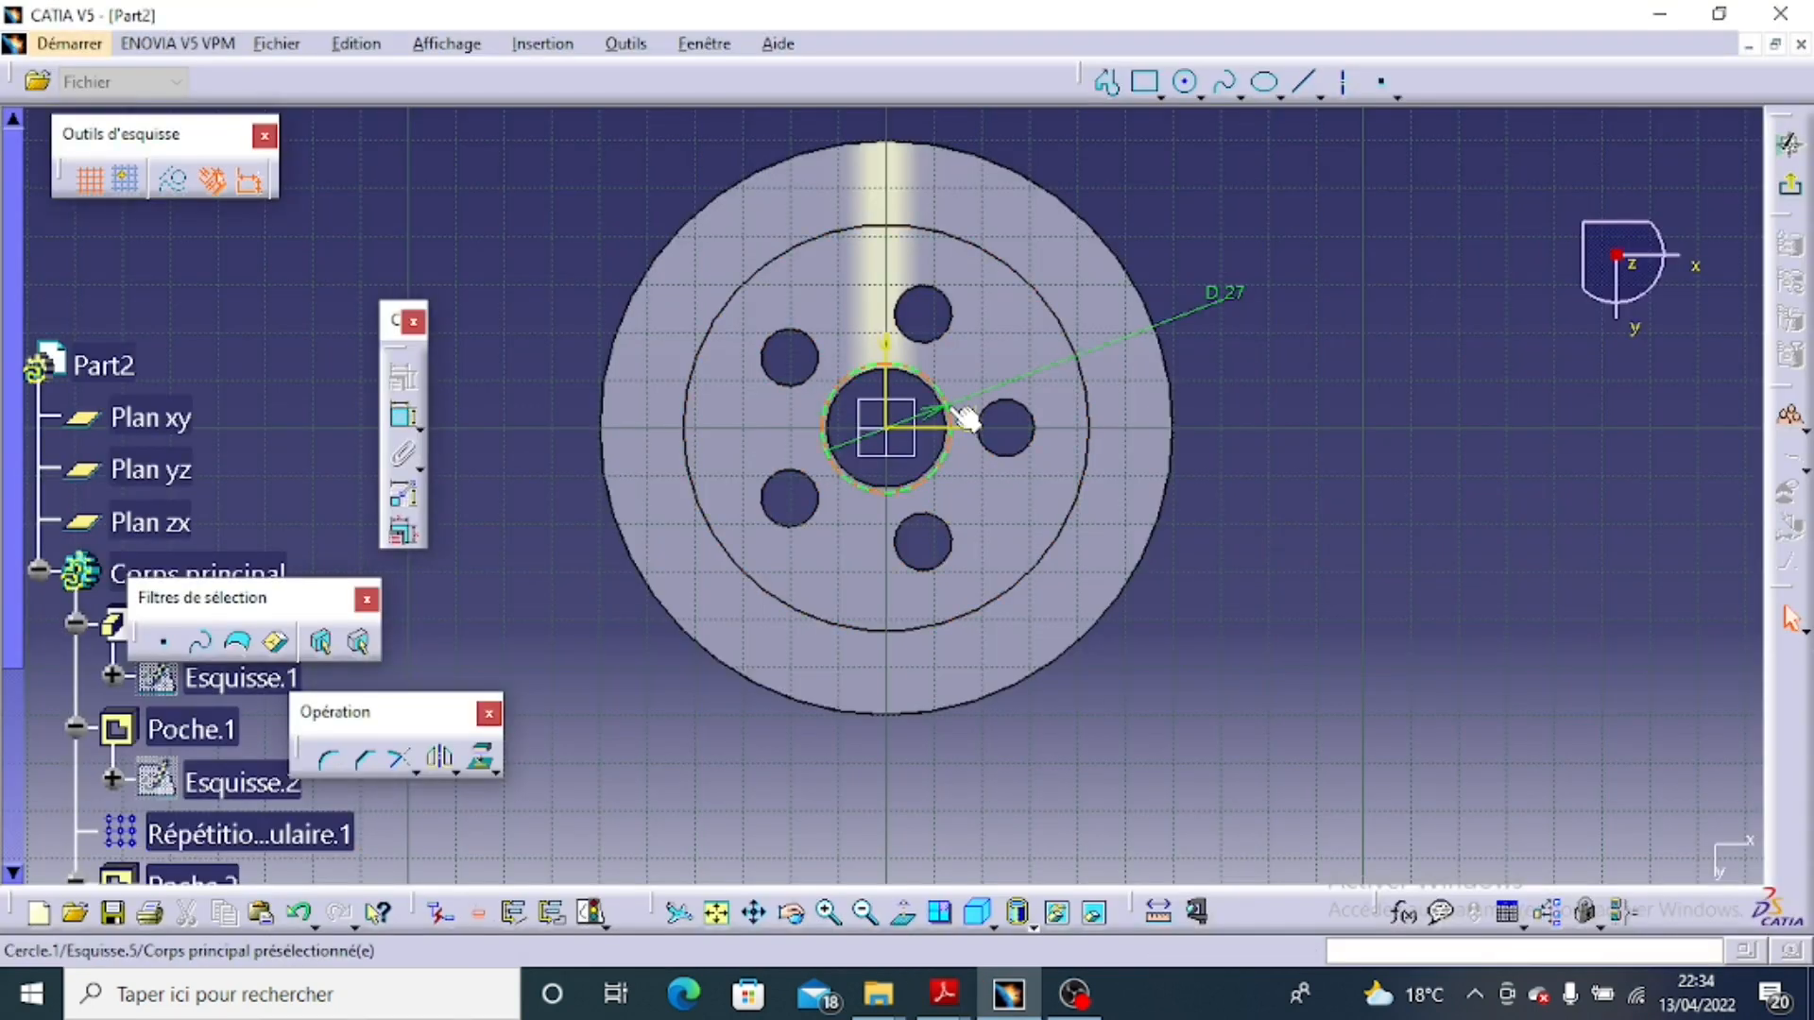
left_click(962, 416)
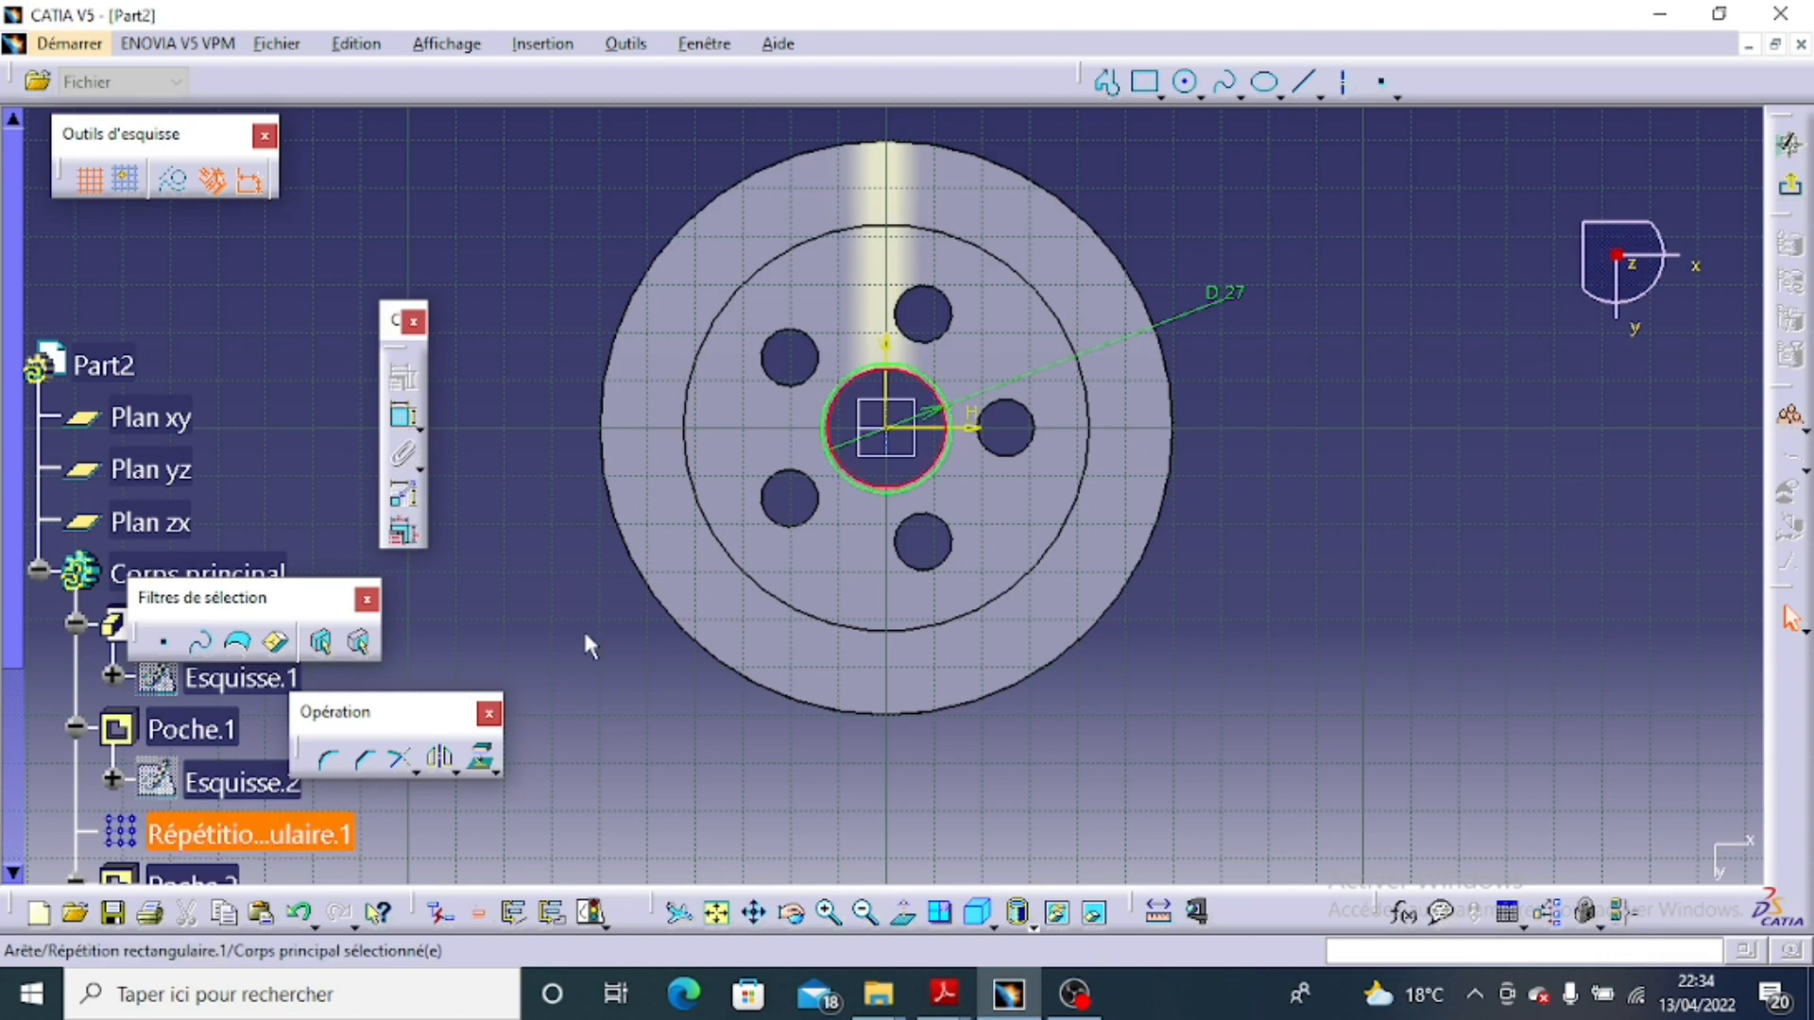
left_click(481, 759)
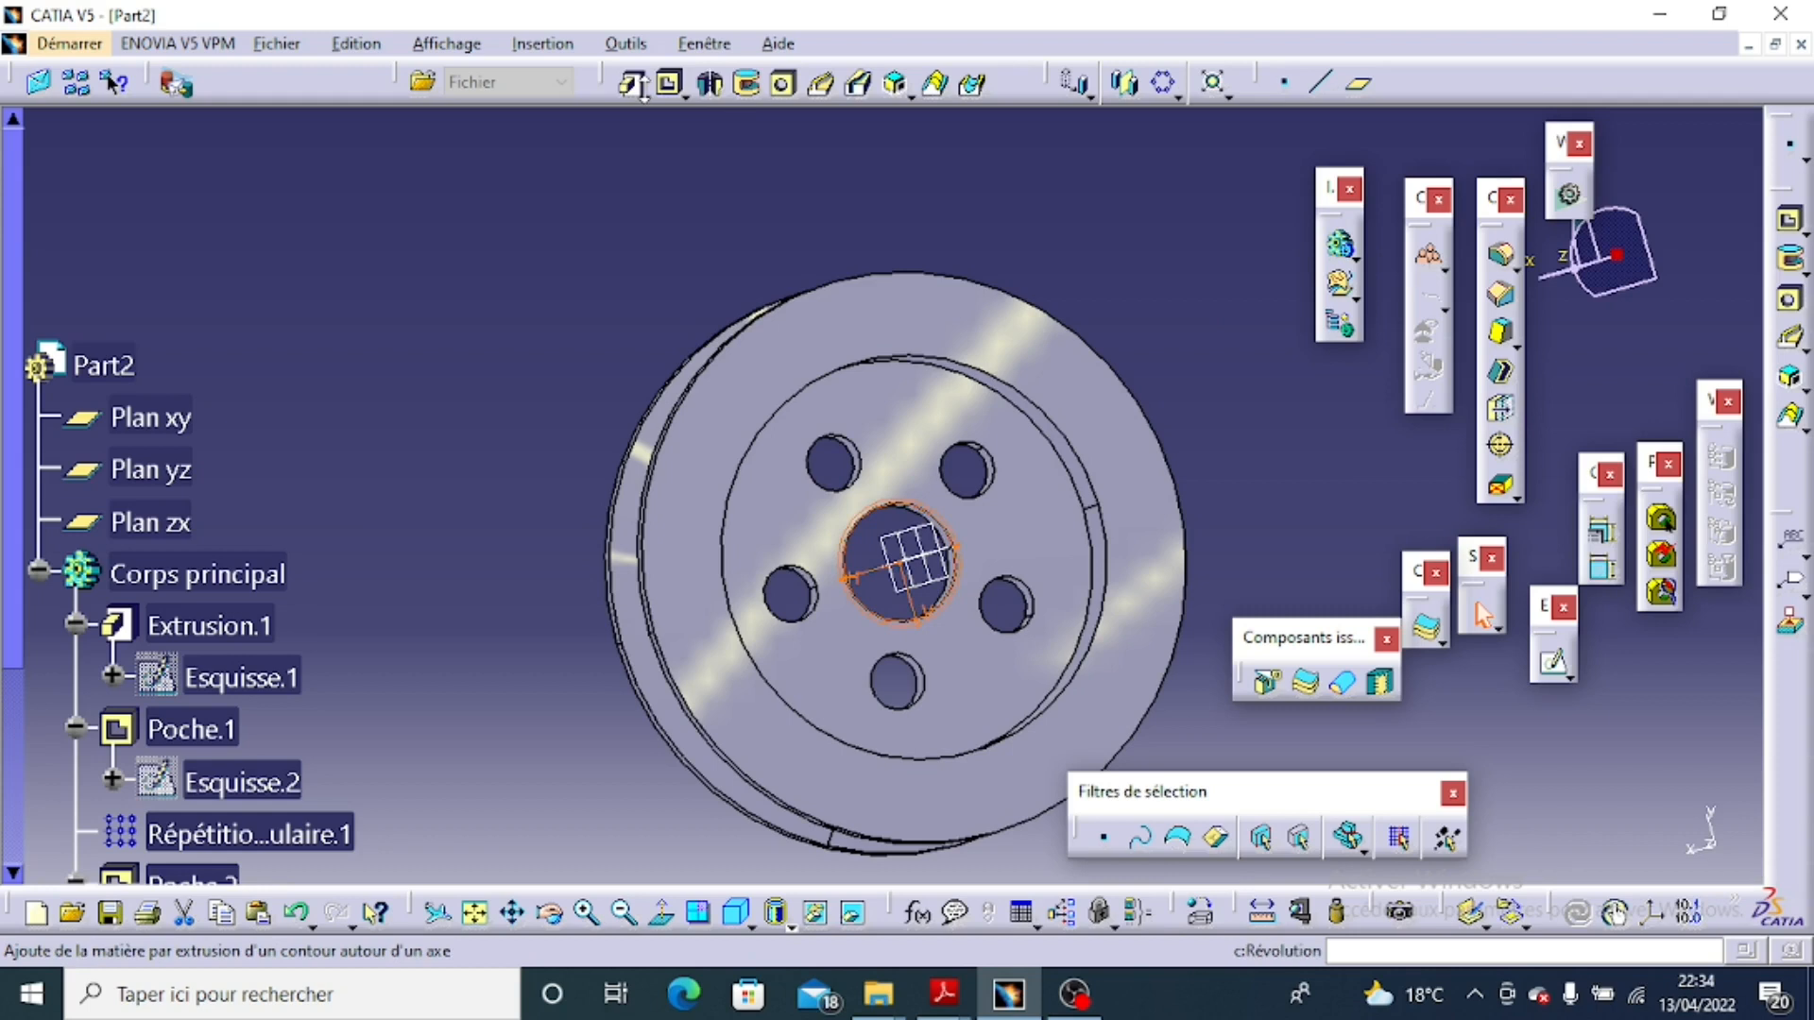
Extrude the hub ring sketch with a first limit of 2 mm and a second limit of 7 mm.
left_click(631, 83)
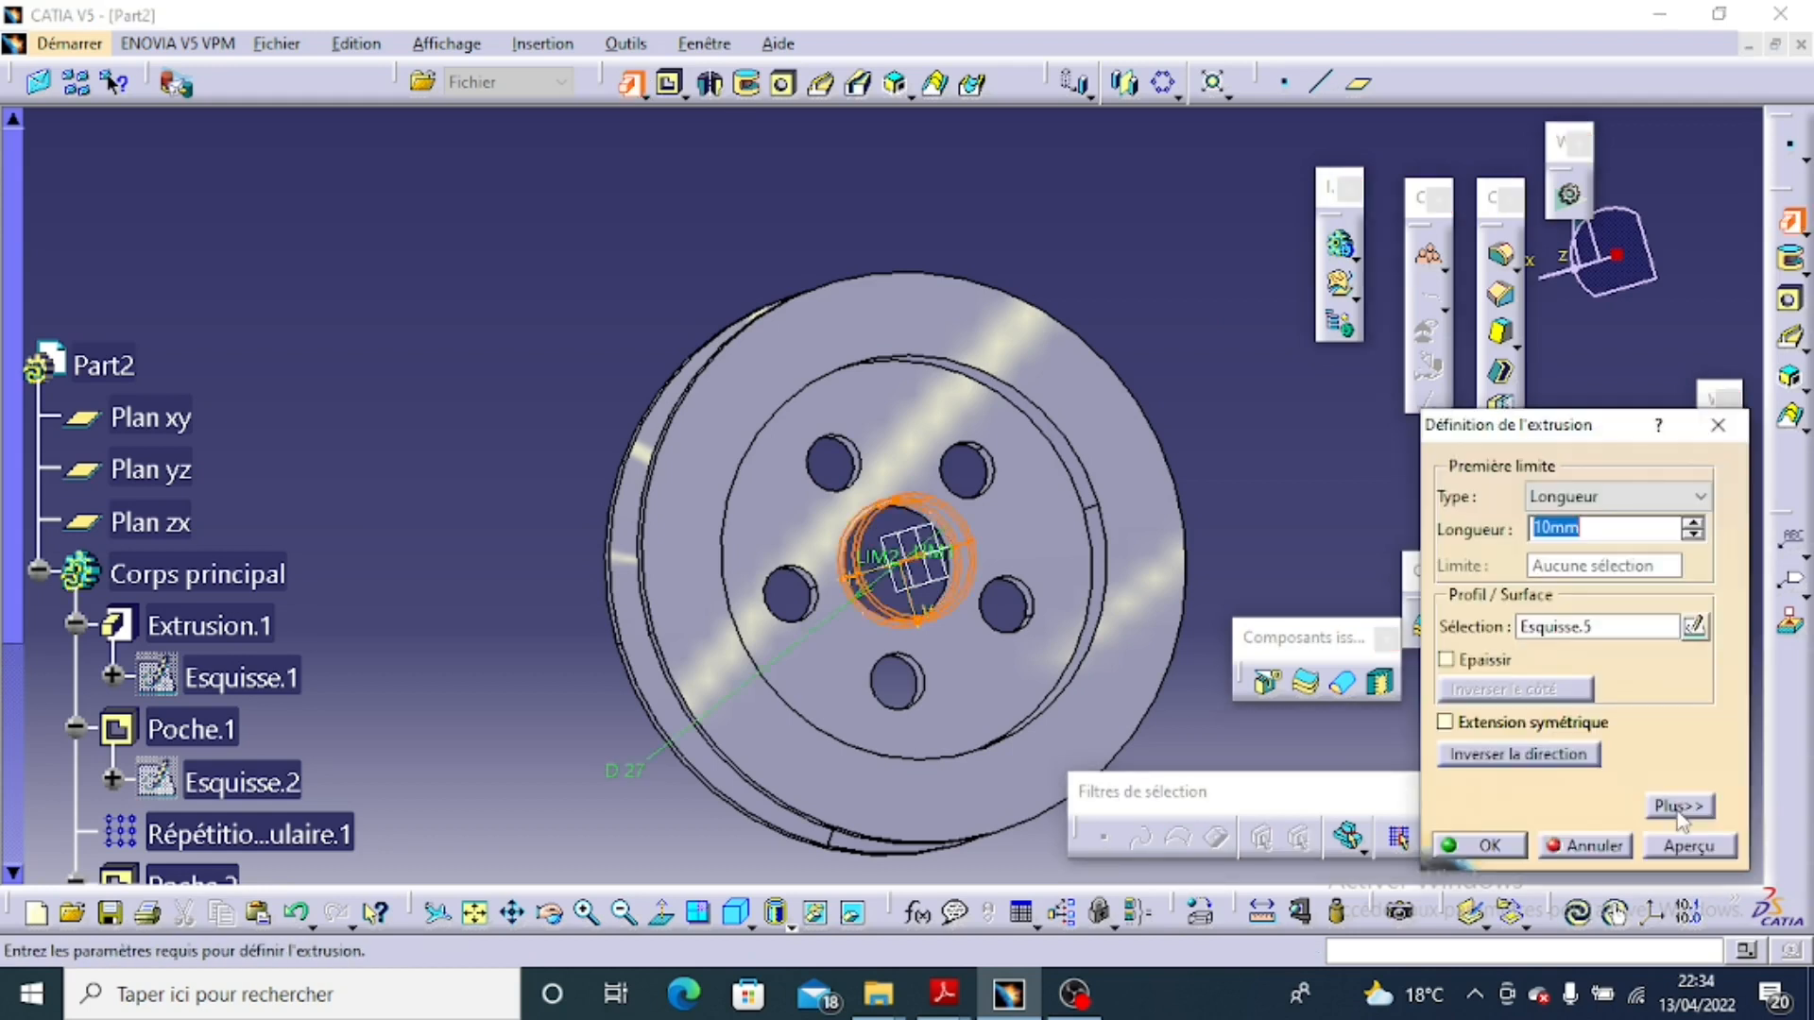
left_click(1678, 808)
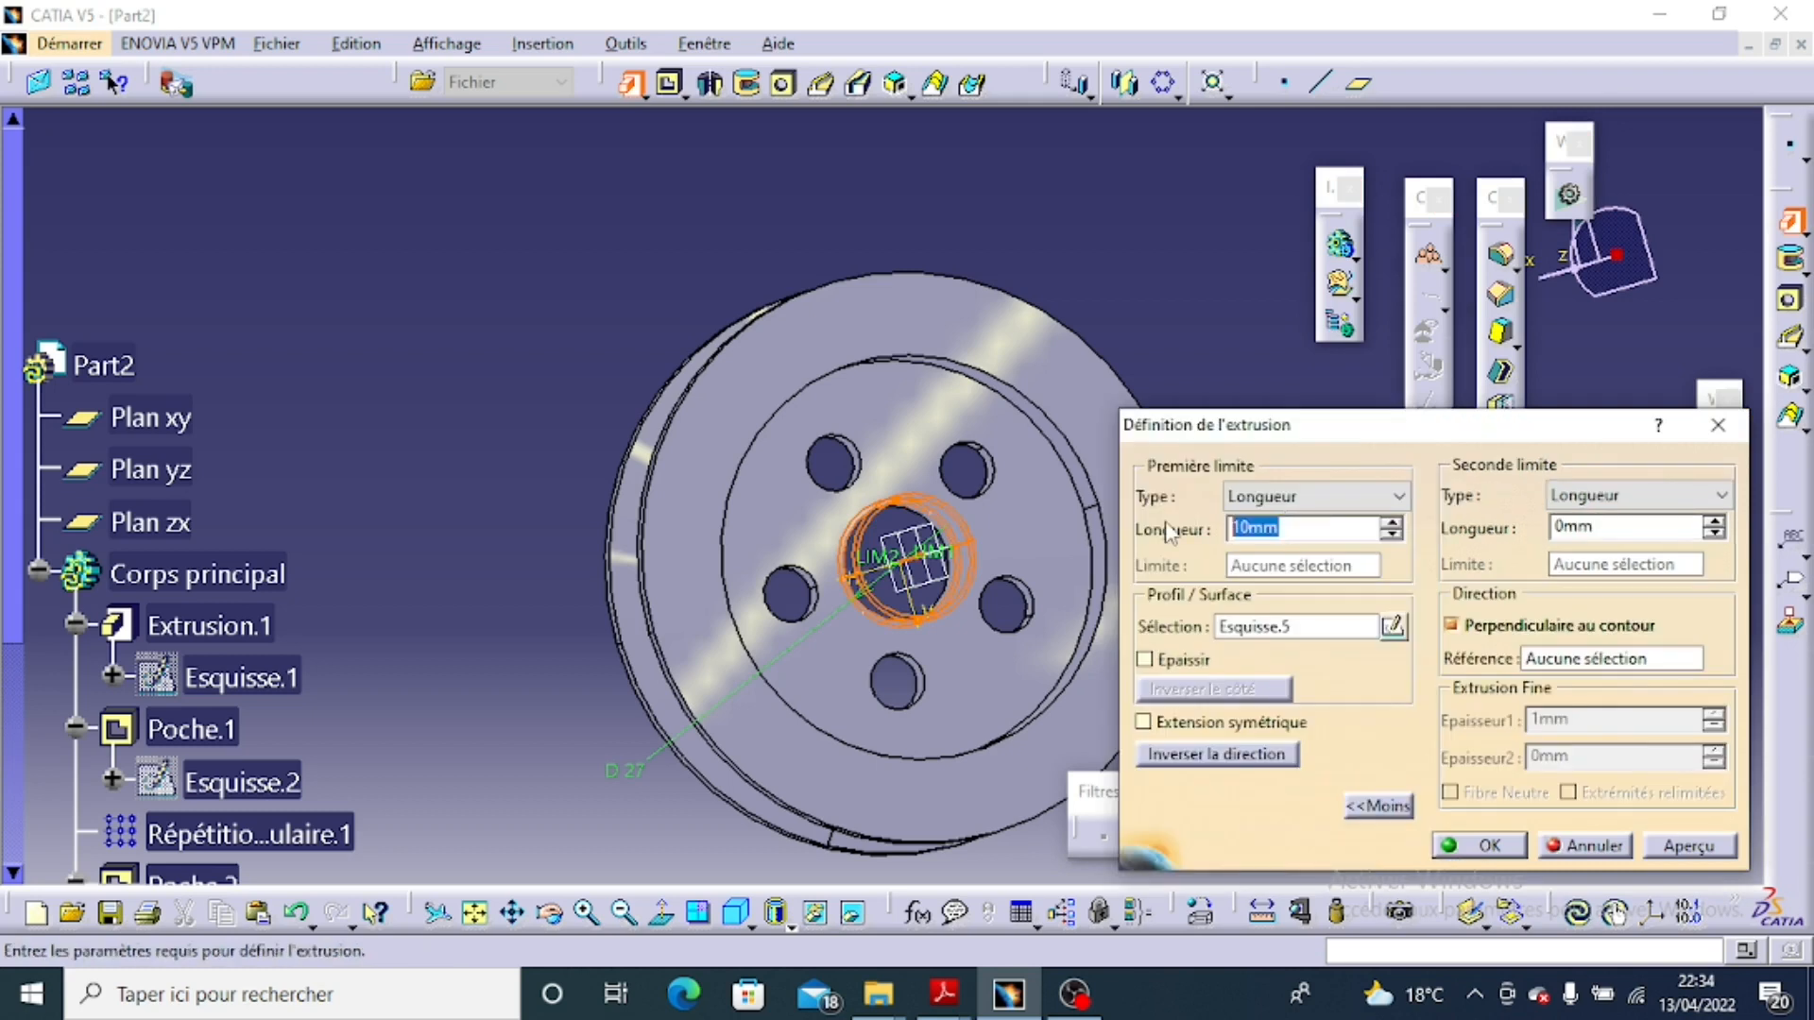
type("2")
key("Tab")
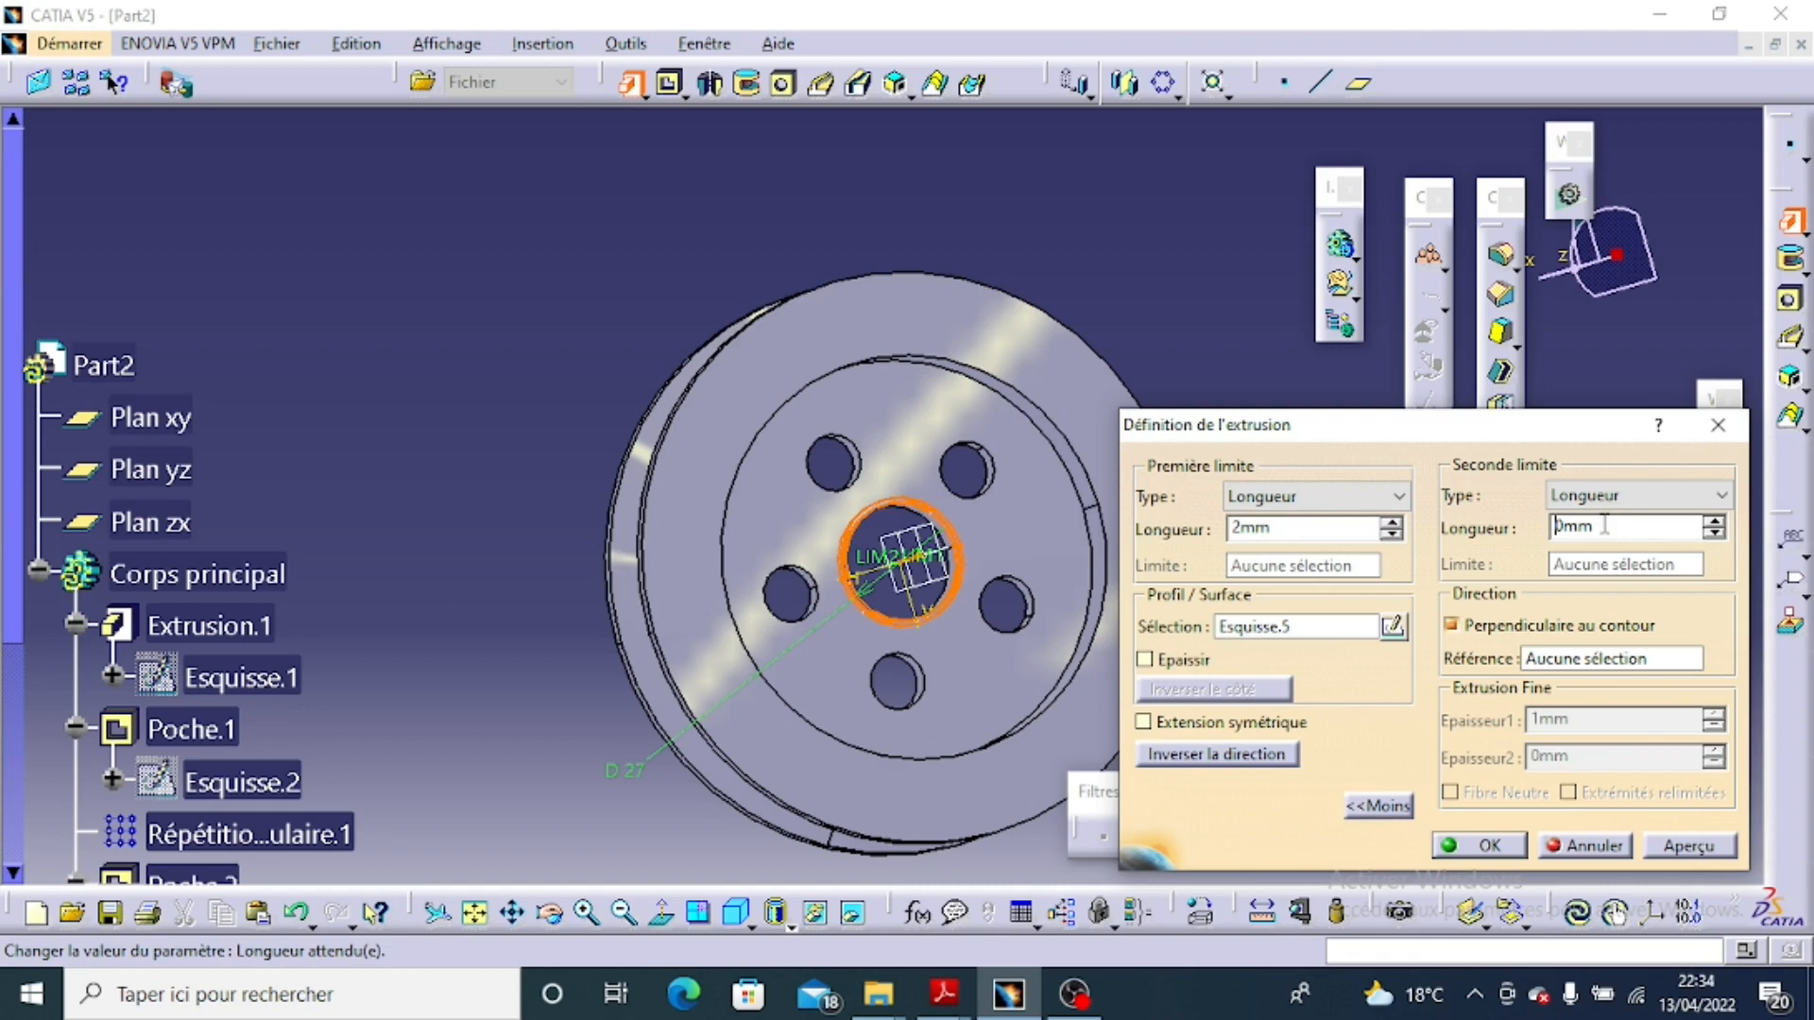
type("7")
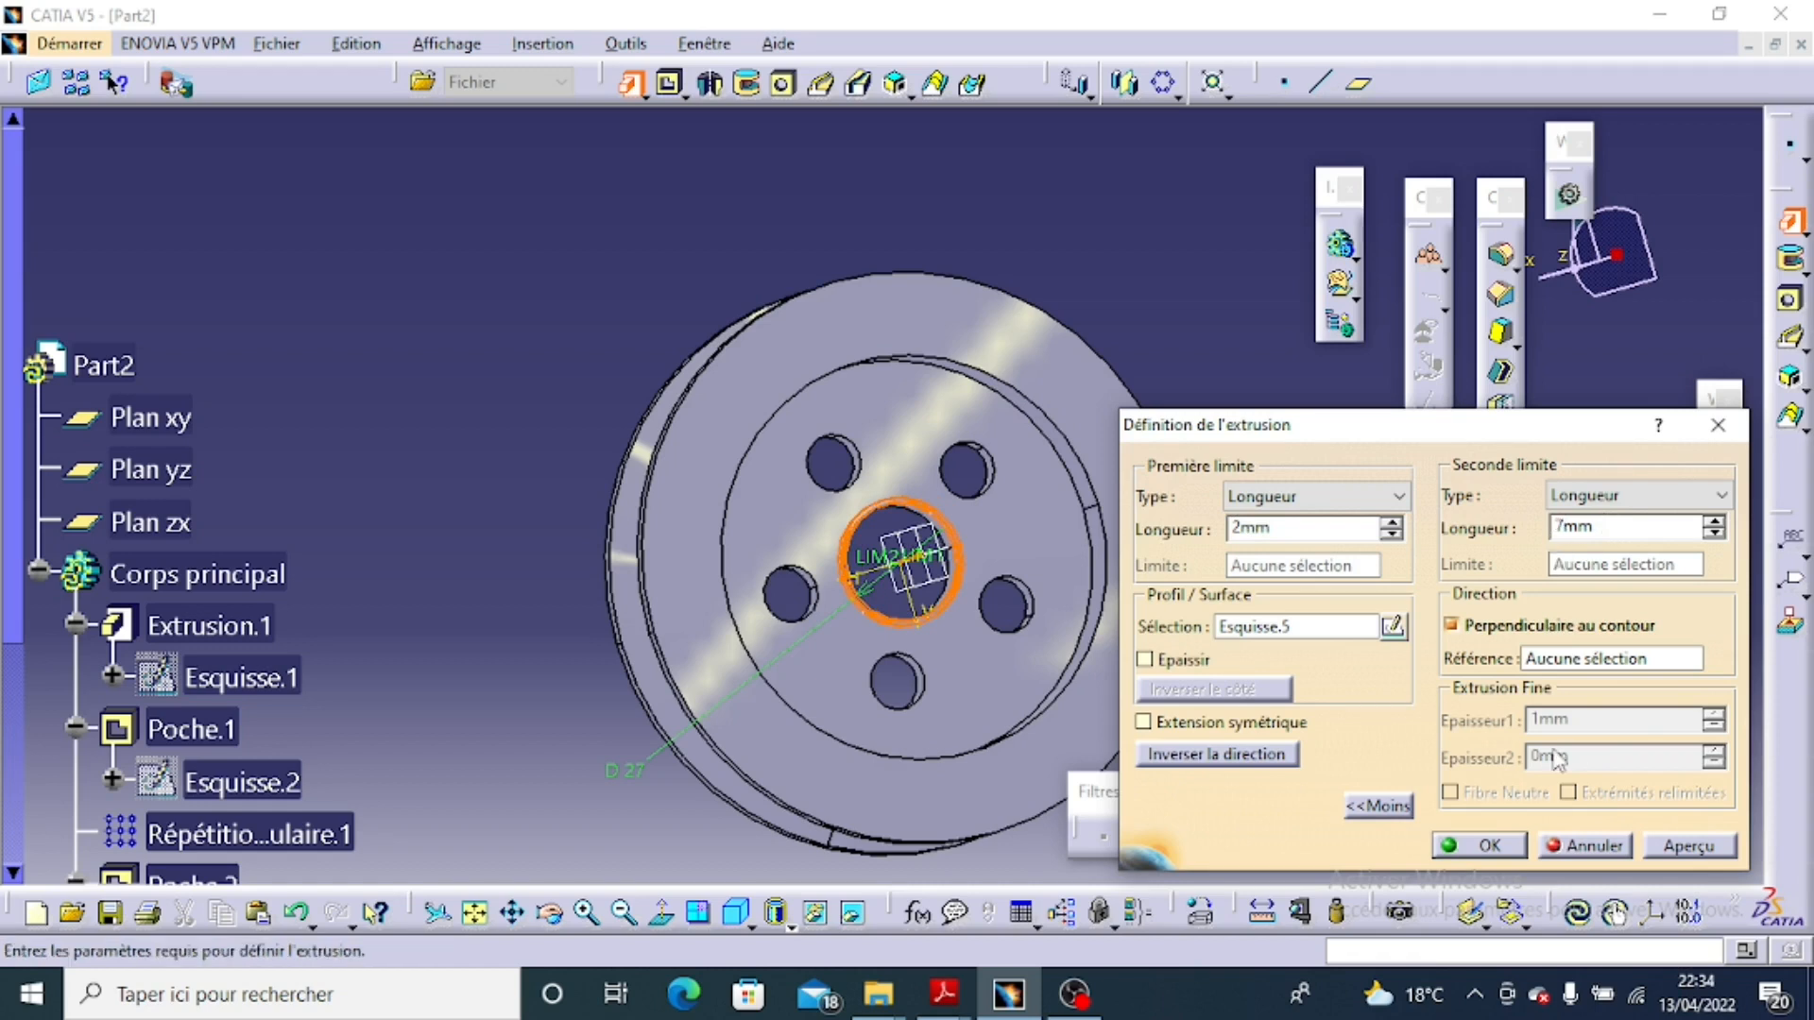
middle_click_drag(972, 848, 844, 797)
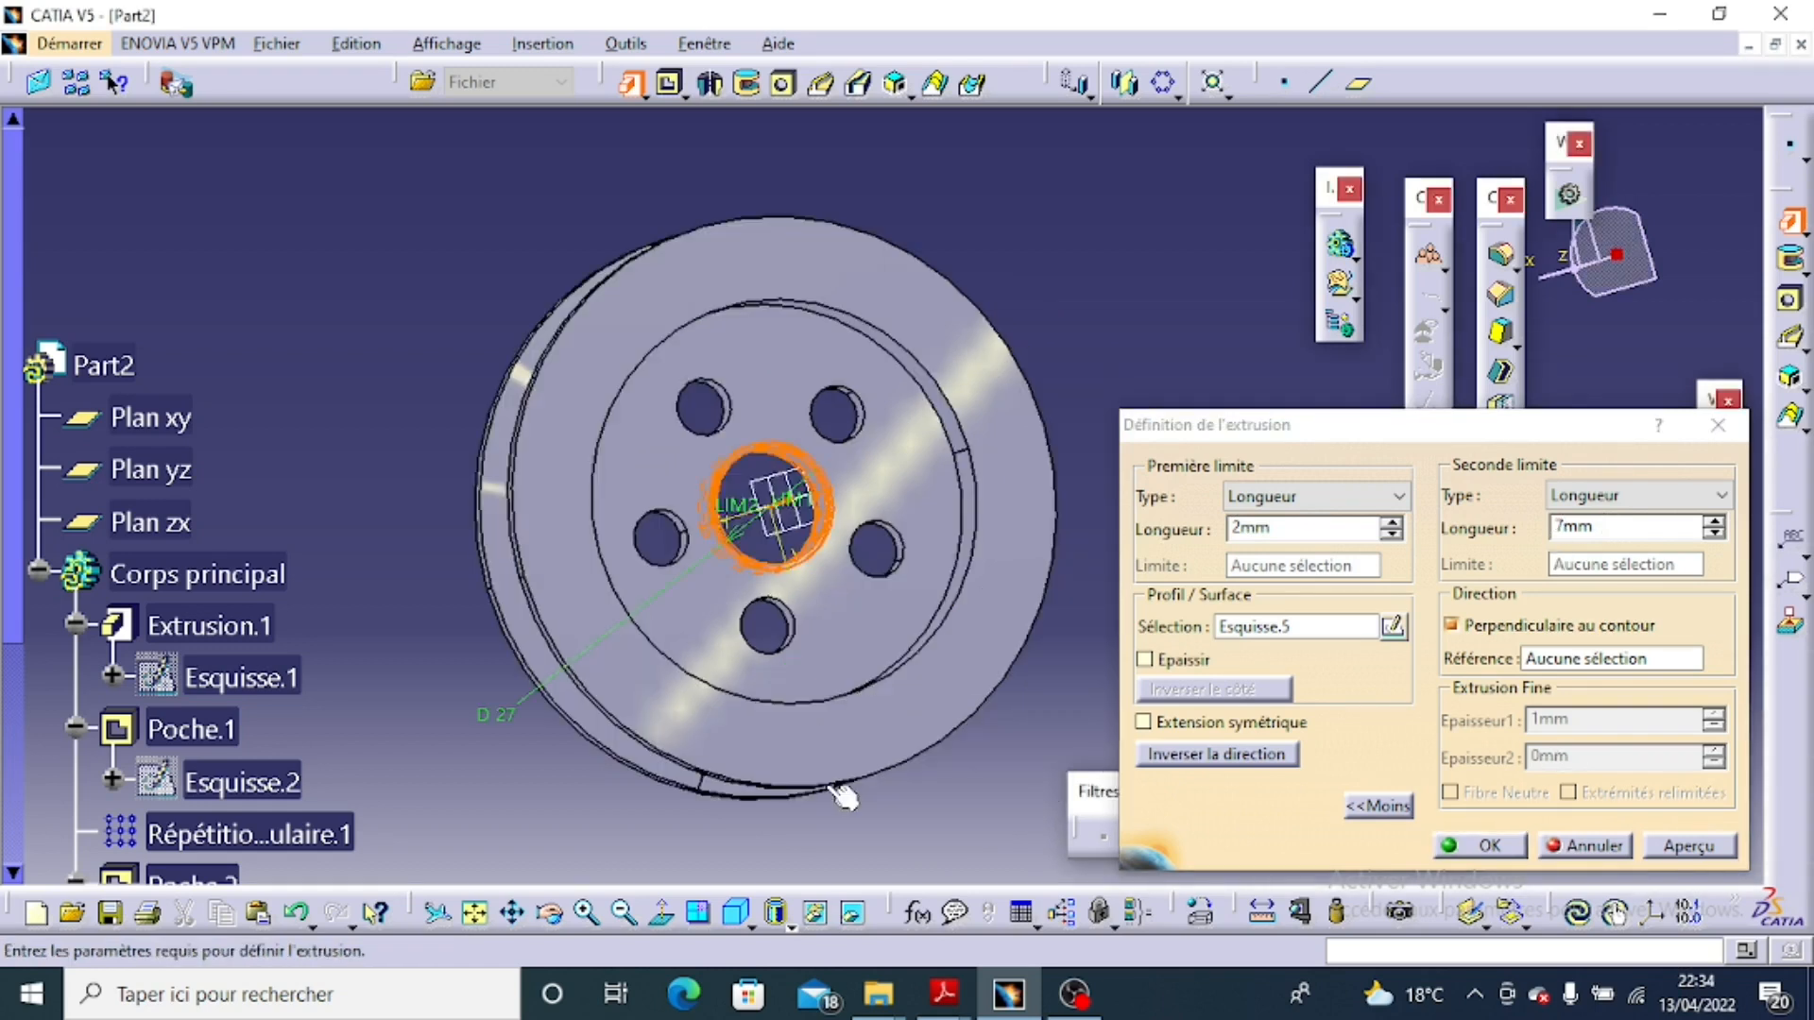
left_click(551, 913)
left_click_drag(592, 818, 954, 469)
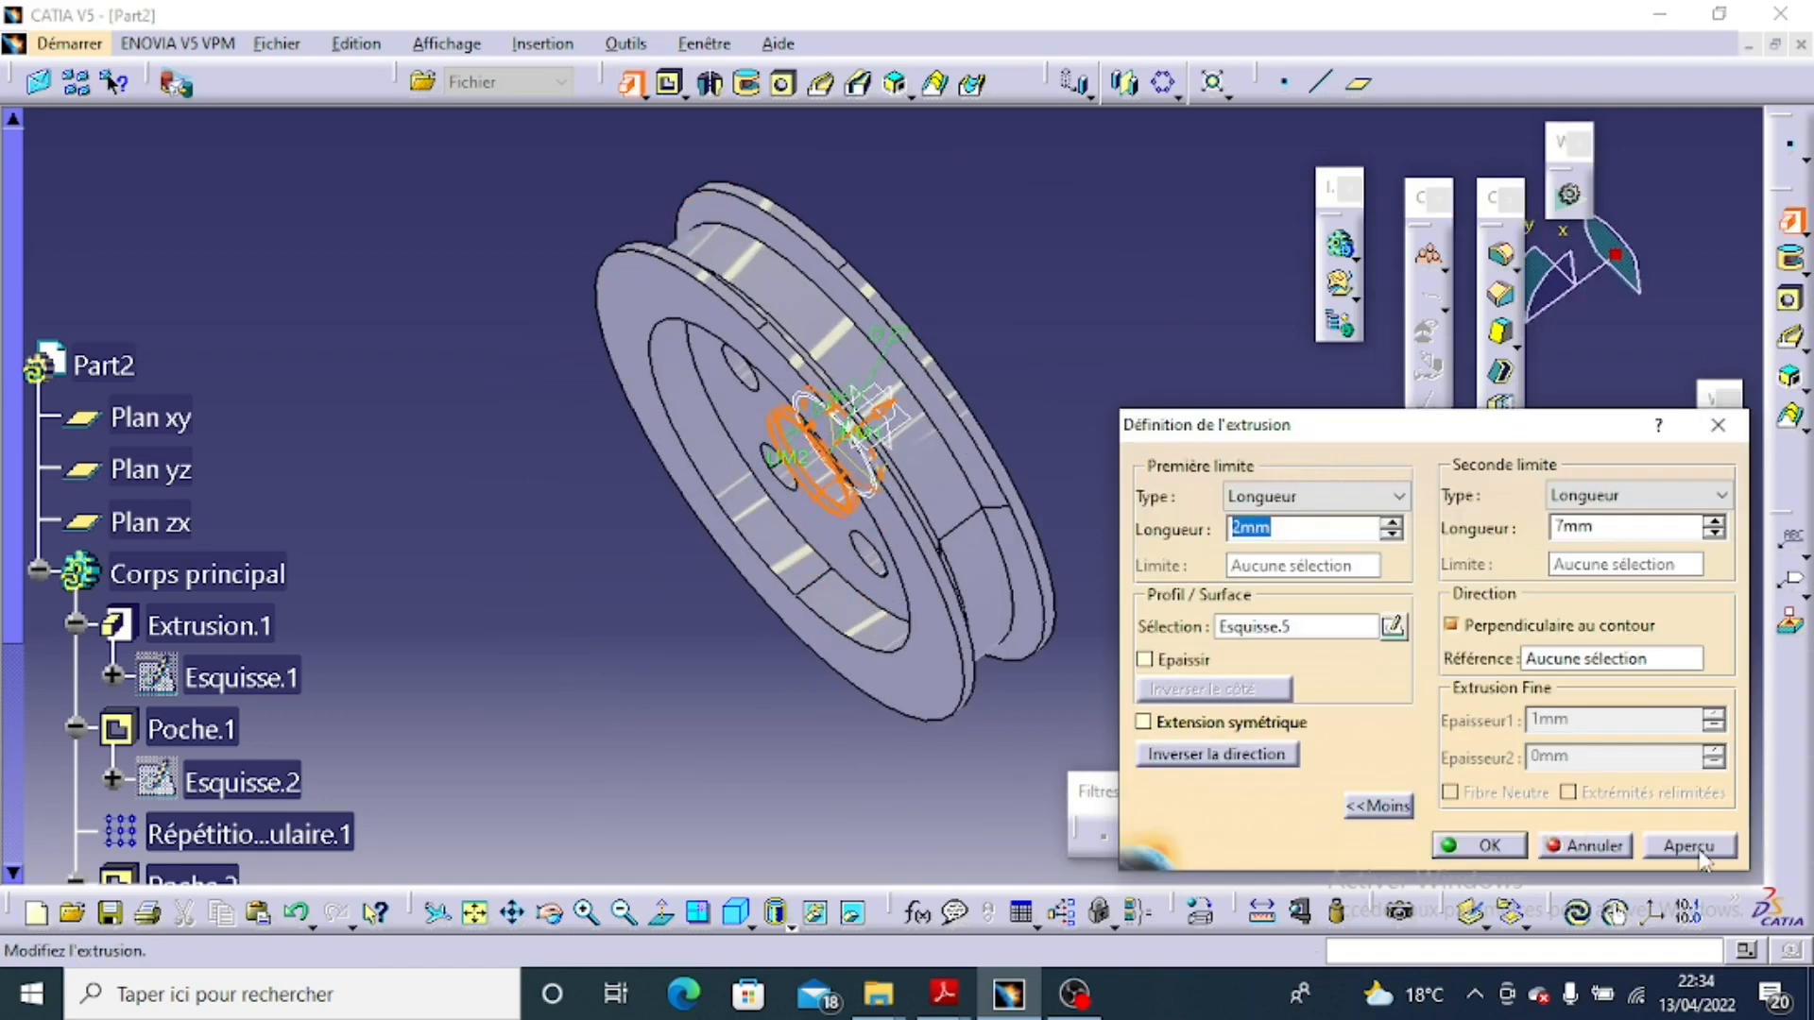
left_click(1696, 851)
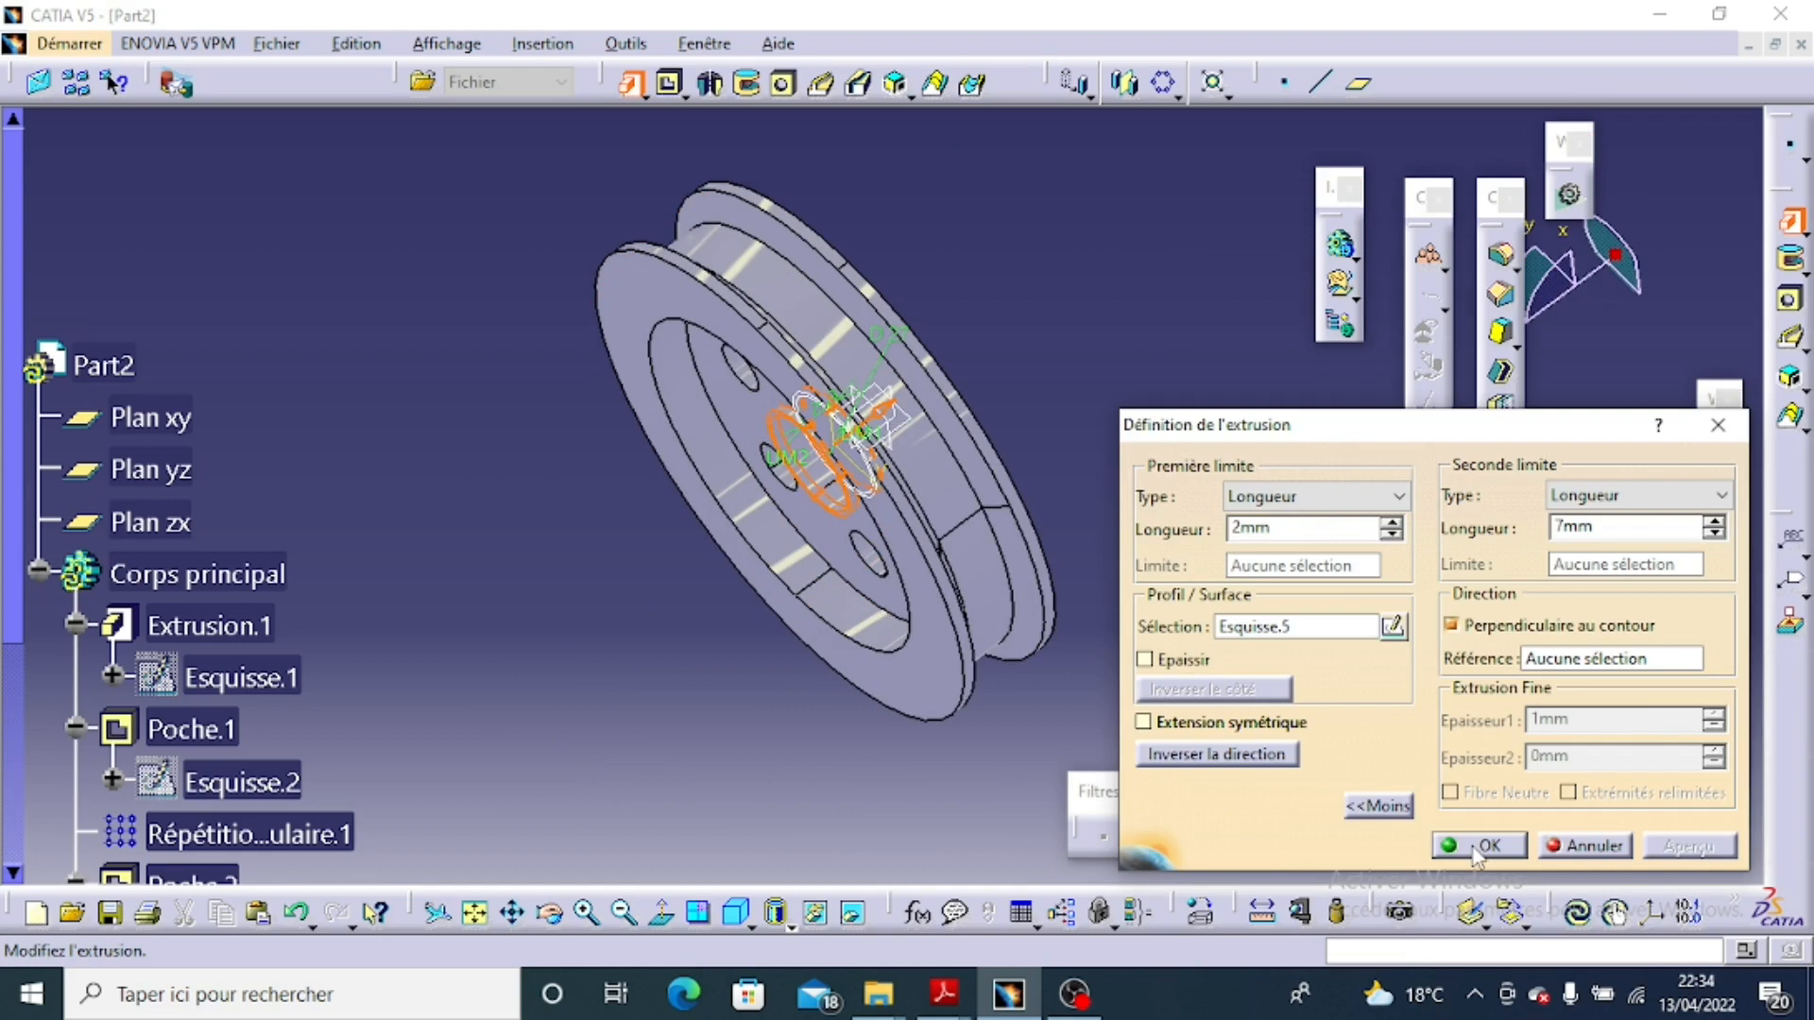
left_click(1479, 848)
Bring up the available commands for the main body, Corps principal.
left_click(551, 912)
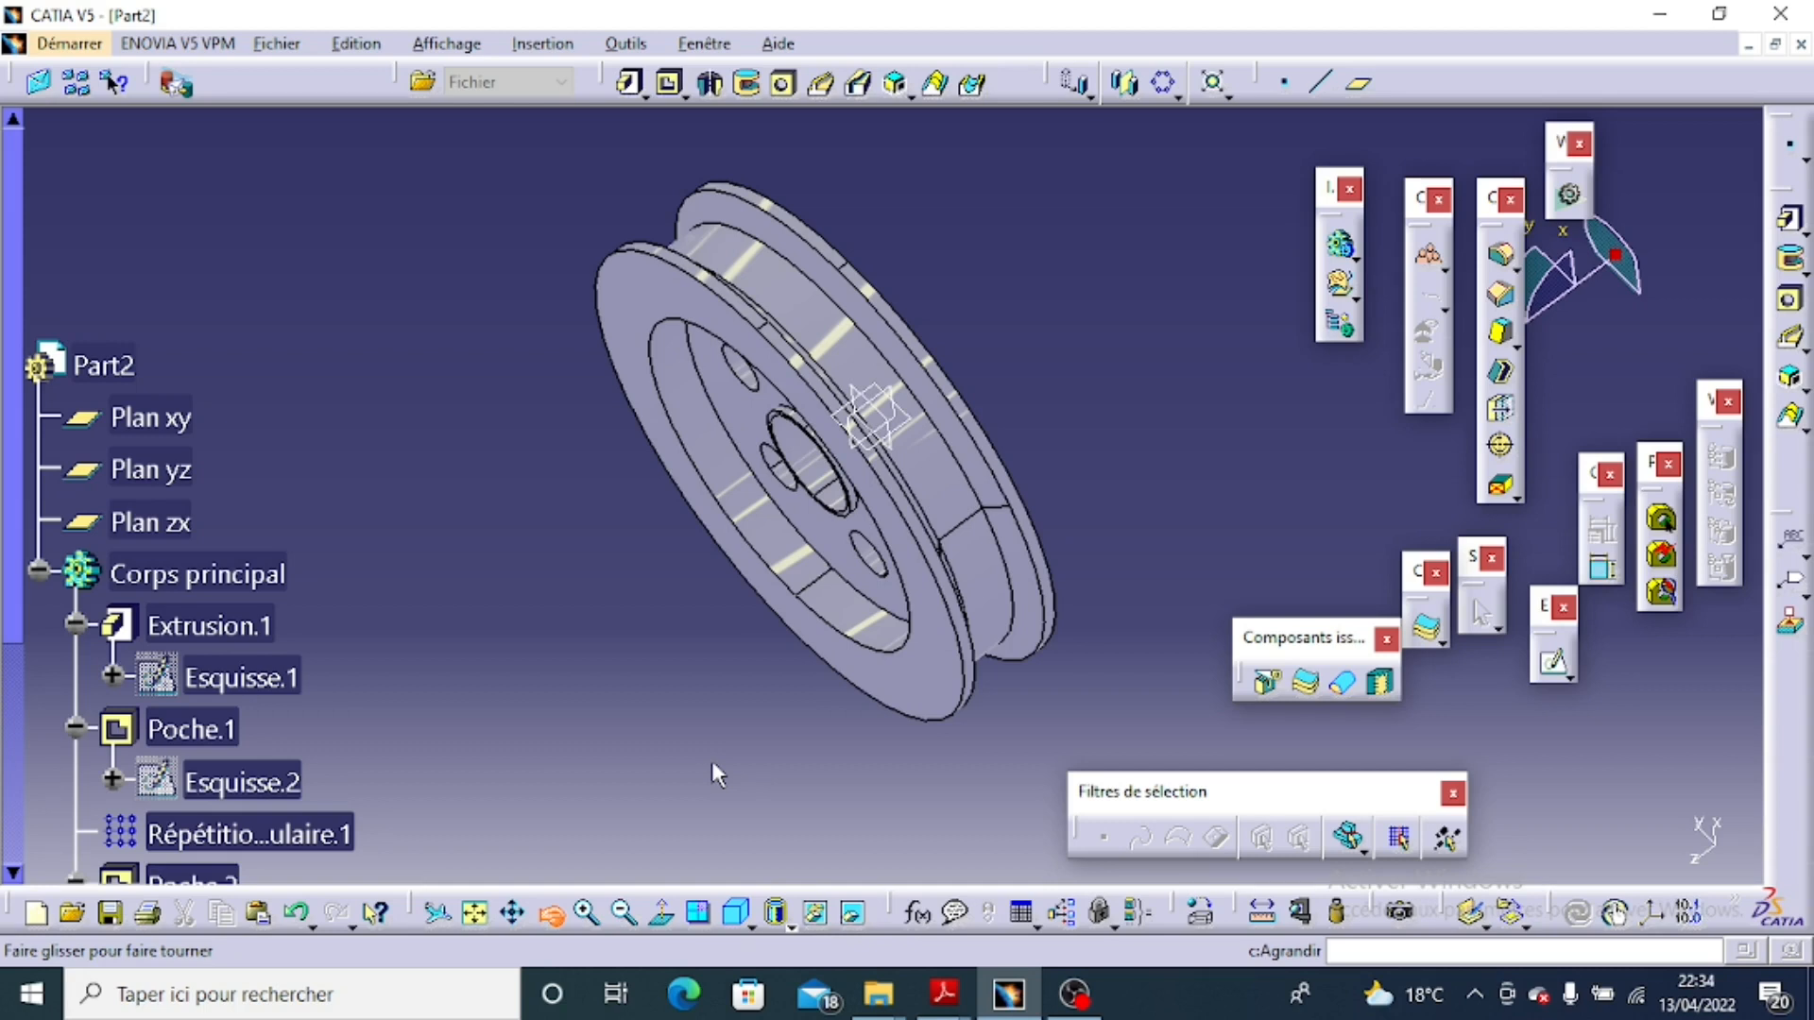
right_click(200, 573)
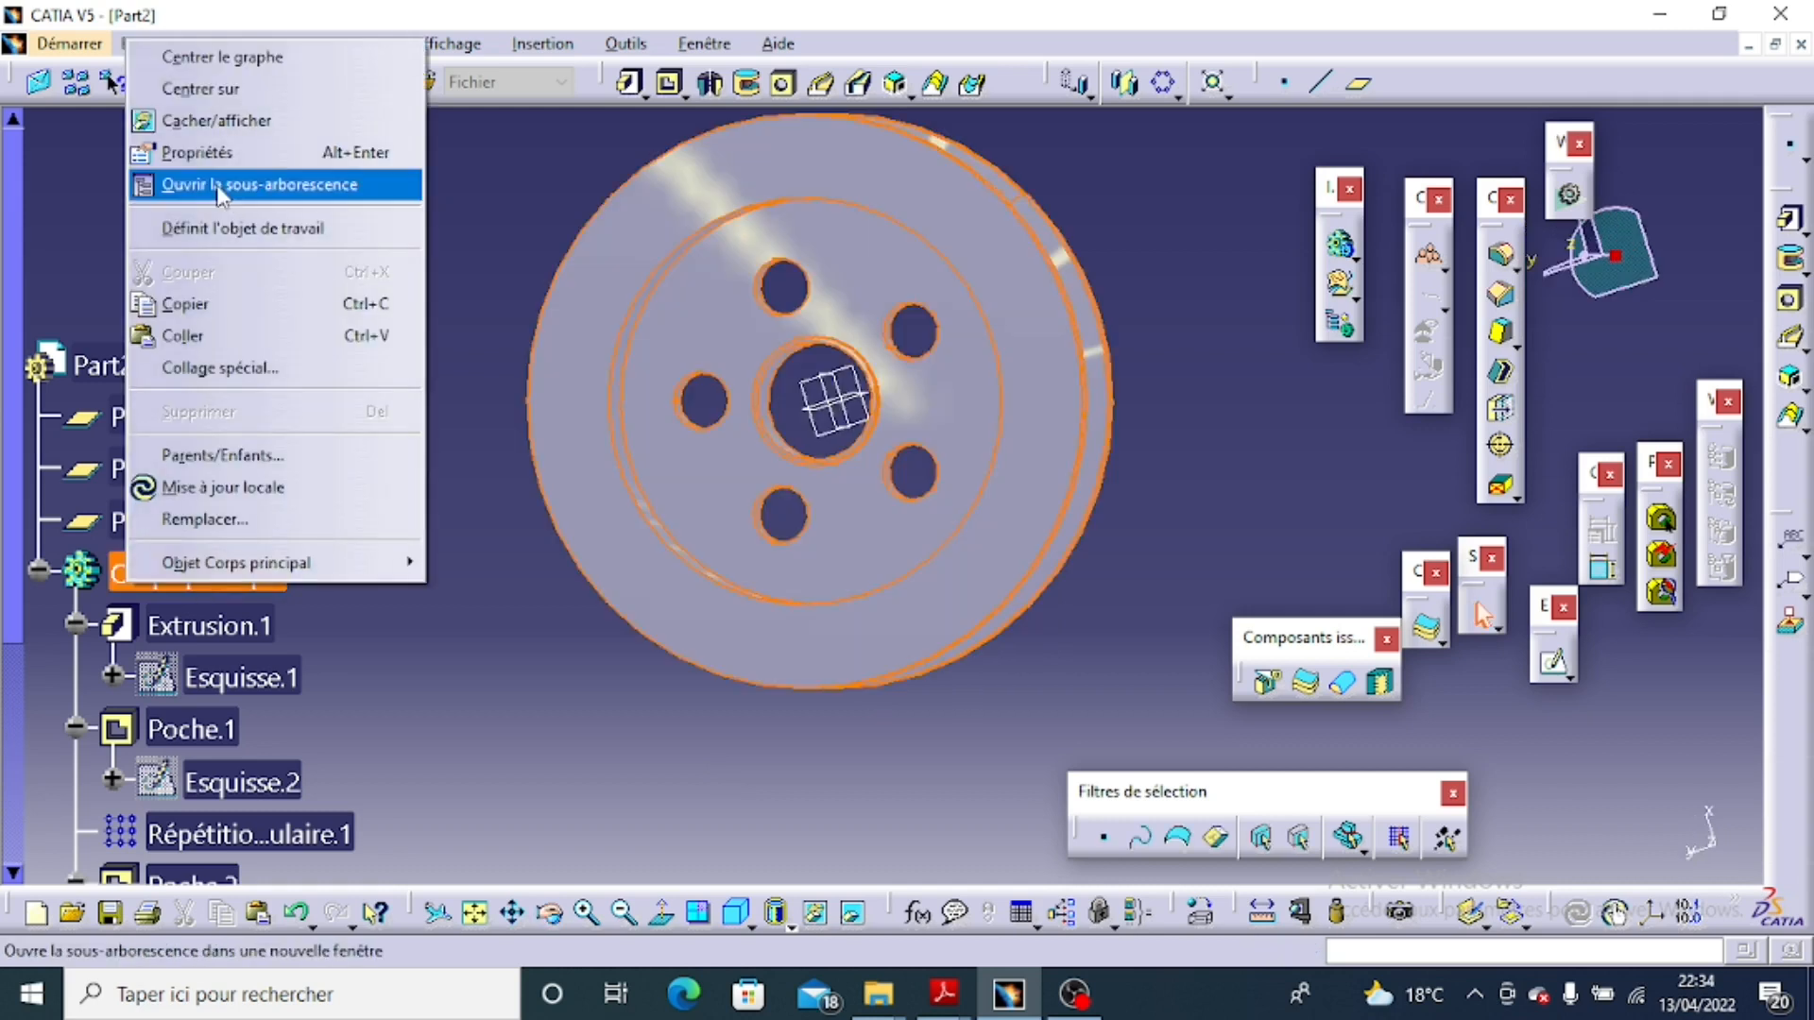